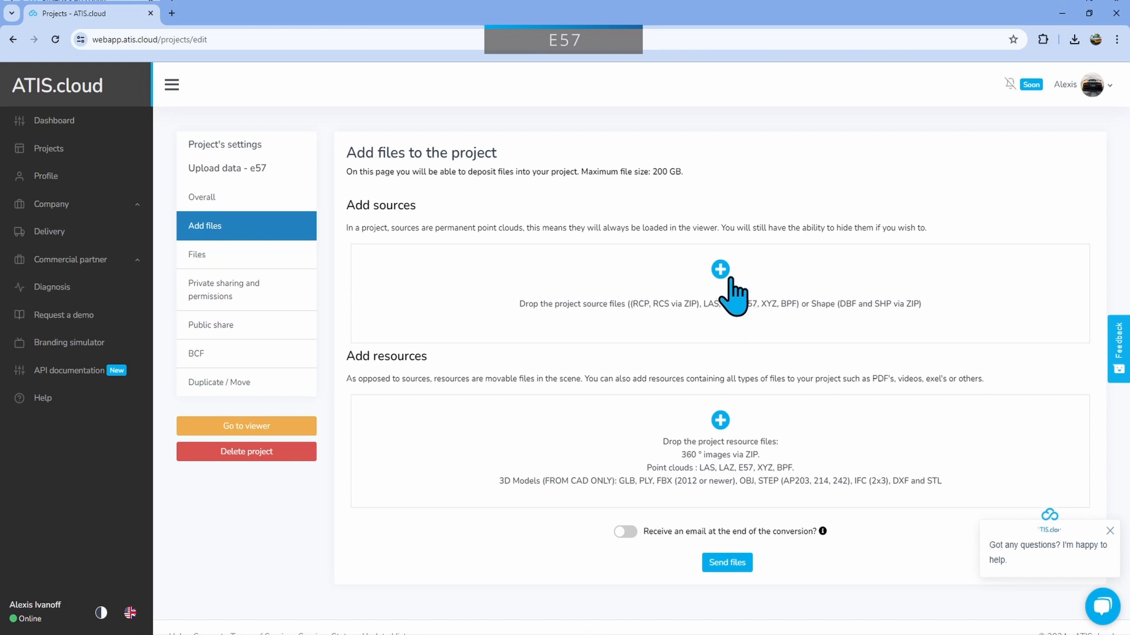
Add E57 - Senanque.e57 as a project source and enable saving its origin file.
click(731, 287)
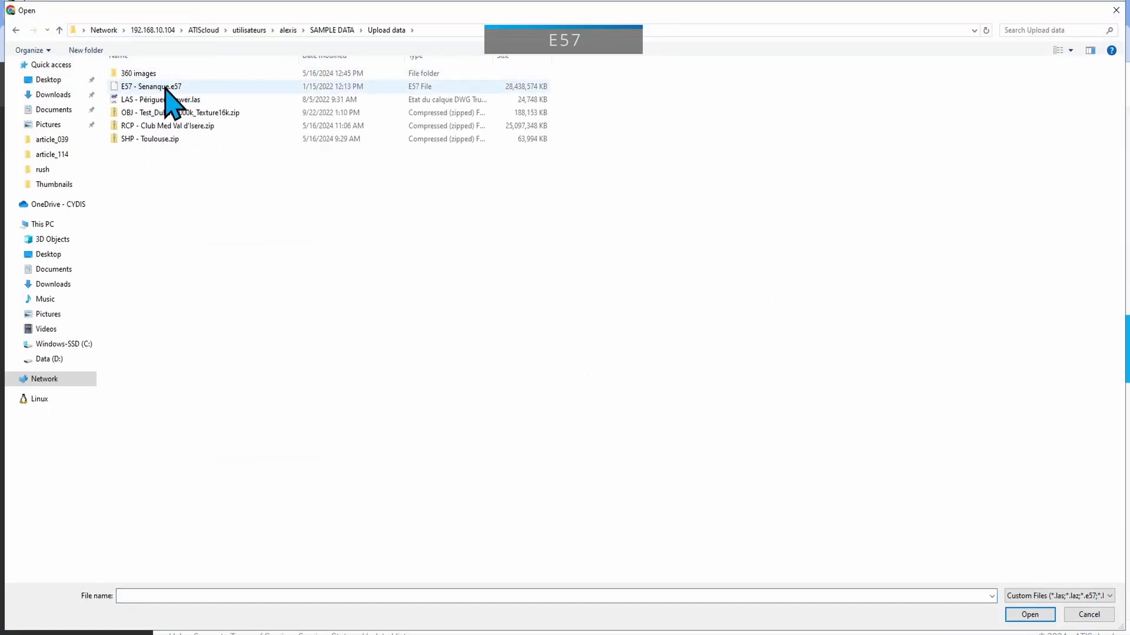
click(165, 87)
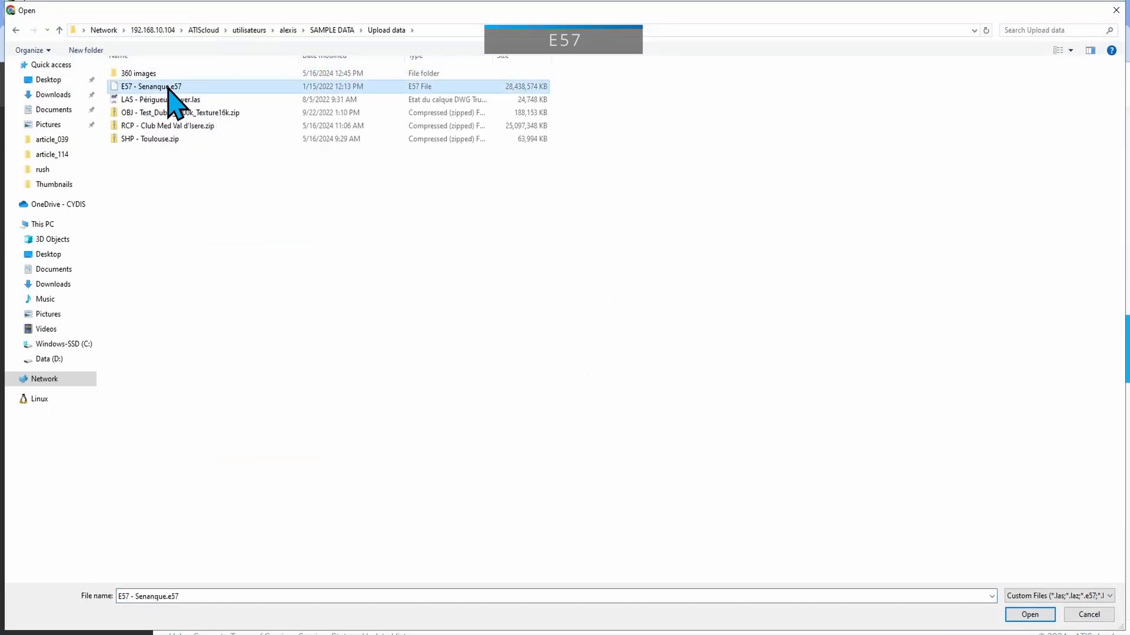
click(1031, 615)
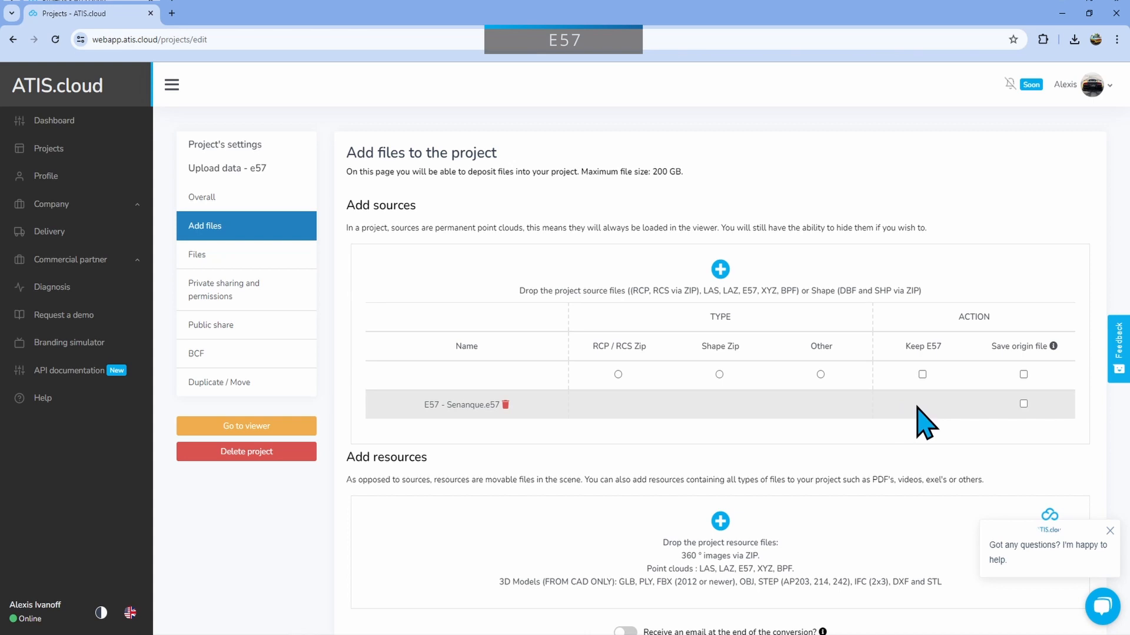
click(1023, 404)
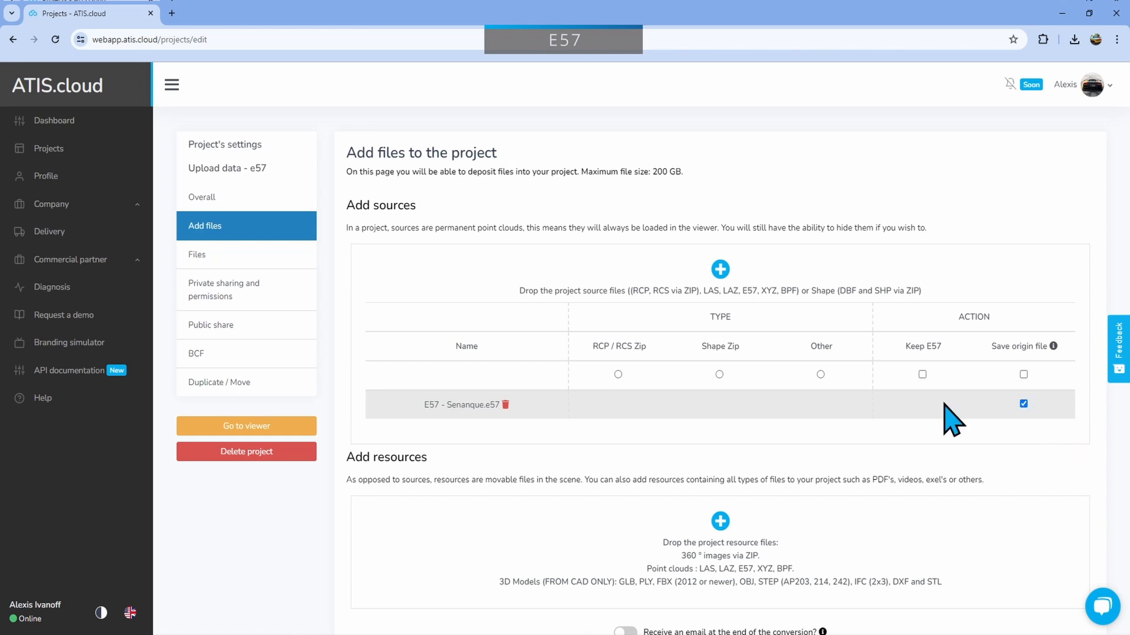
Send the E57 file to the project without a conversion email, confirming with UPLOAD, and dismiss the completion dialog.
scroll(953, 400, down, 2)
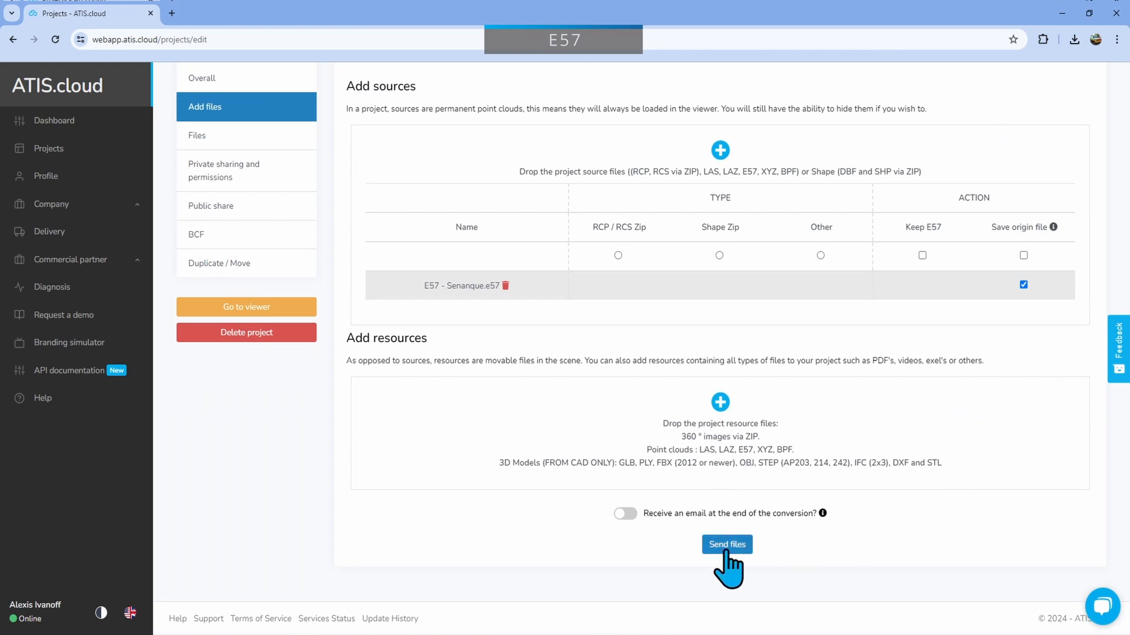
click(626, 517)
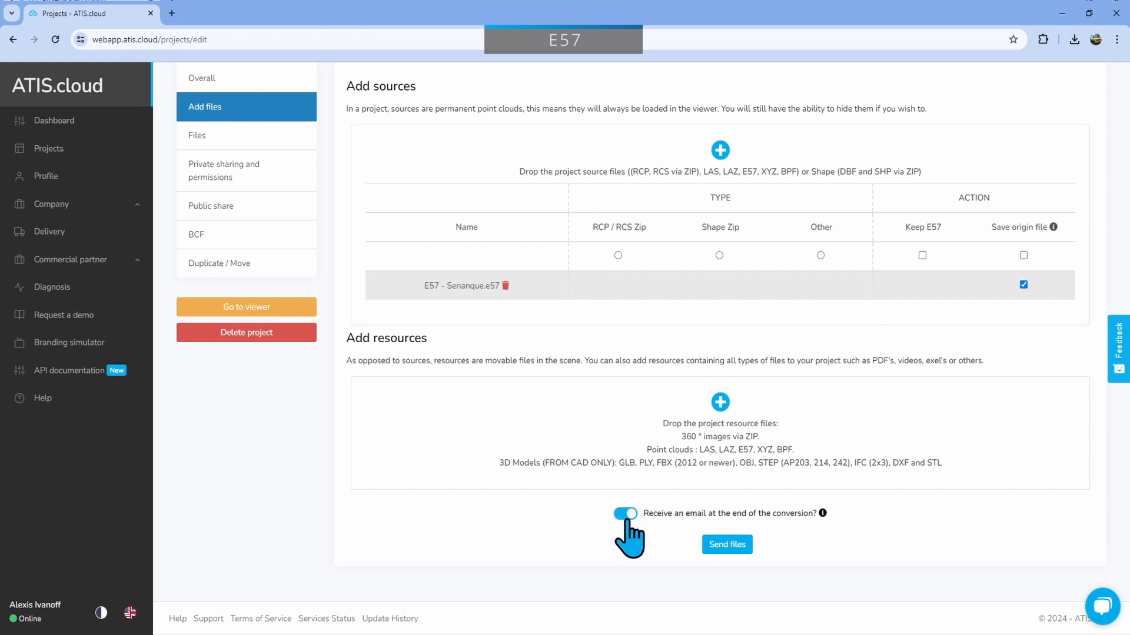
click(627, 519)
click(715, 547)
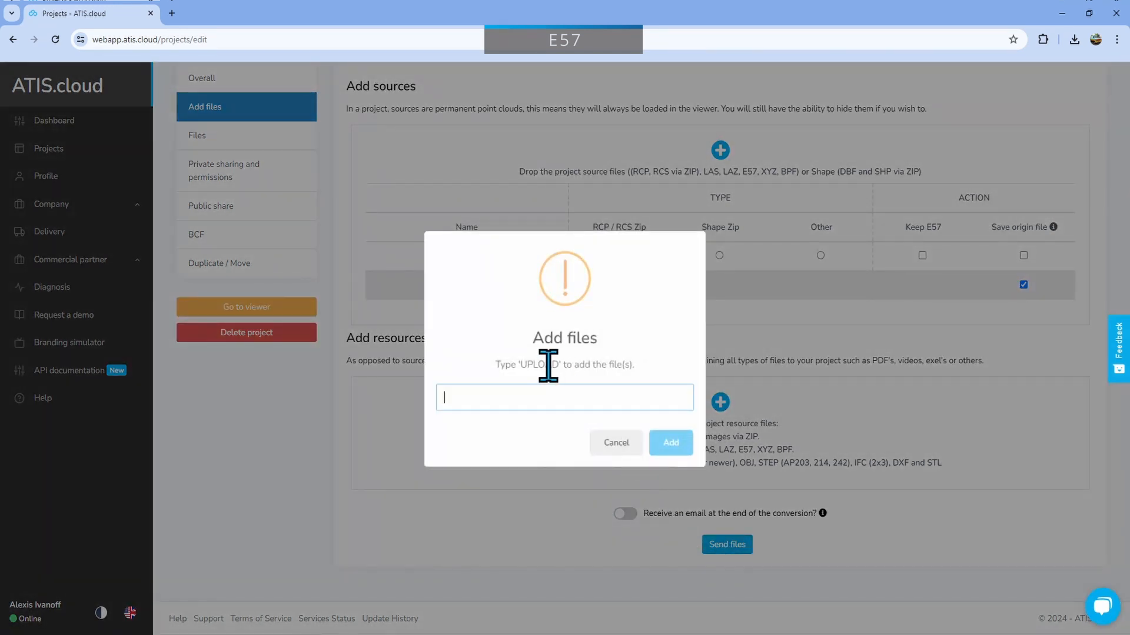
click(523, 397)
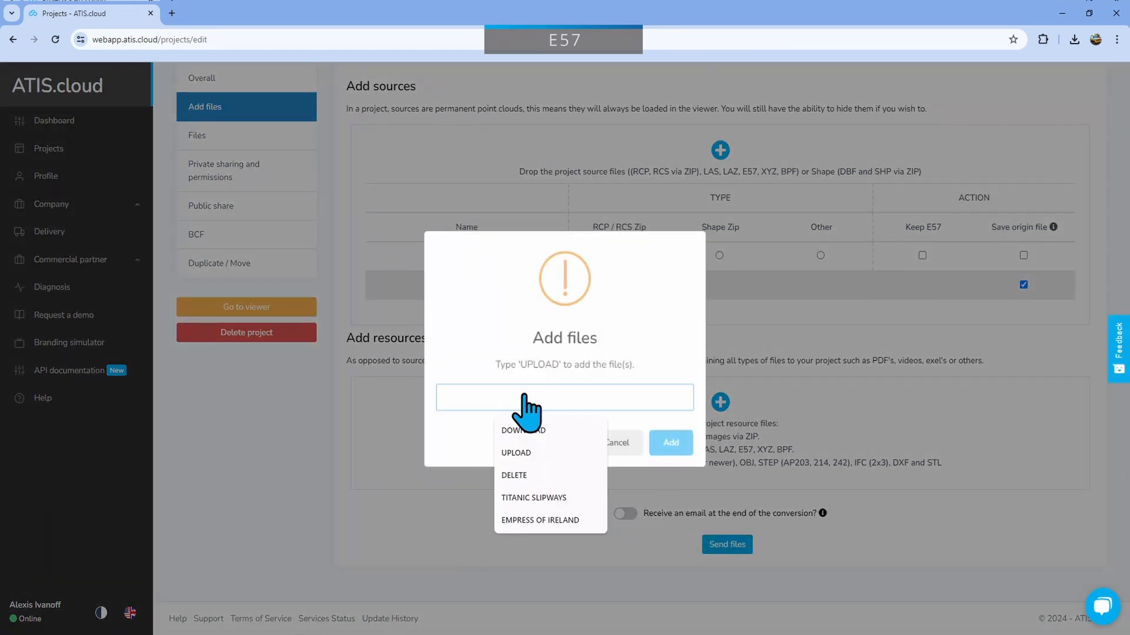
text(UPLOAD)
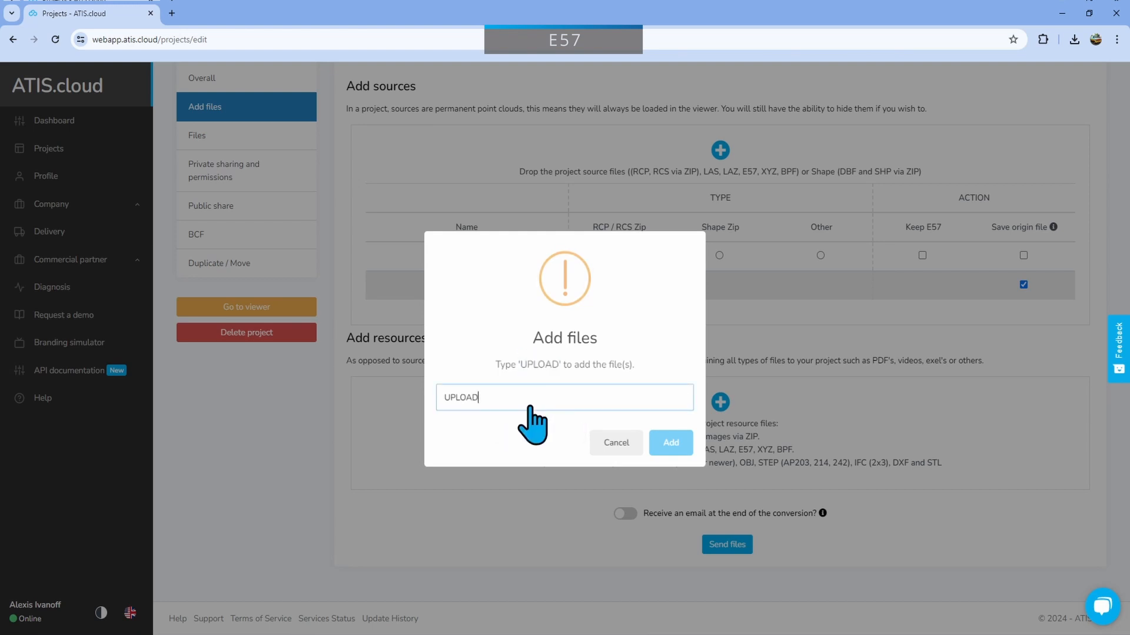
click(671, 445)
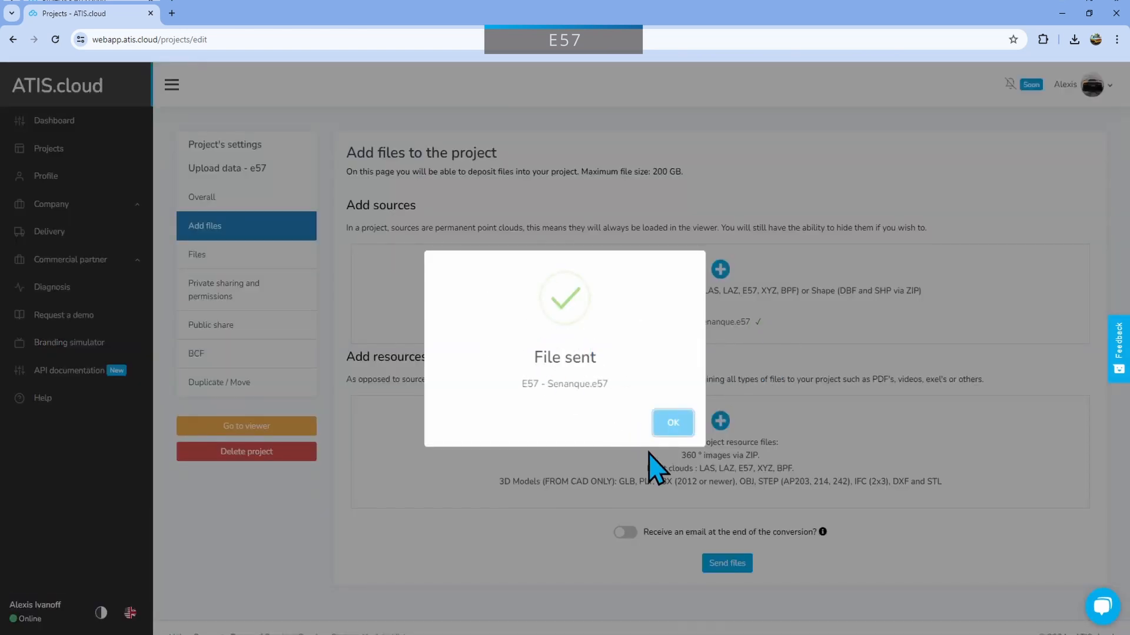
click(673, 423)
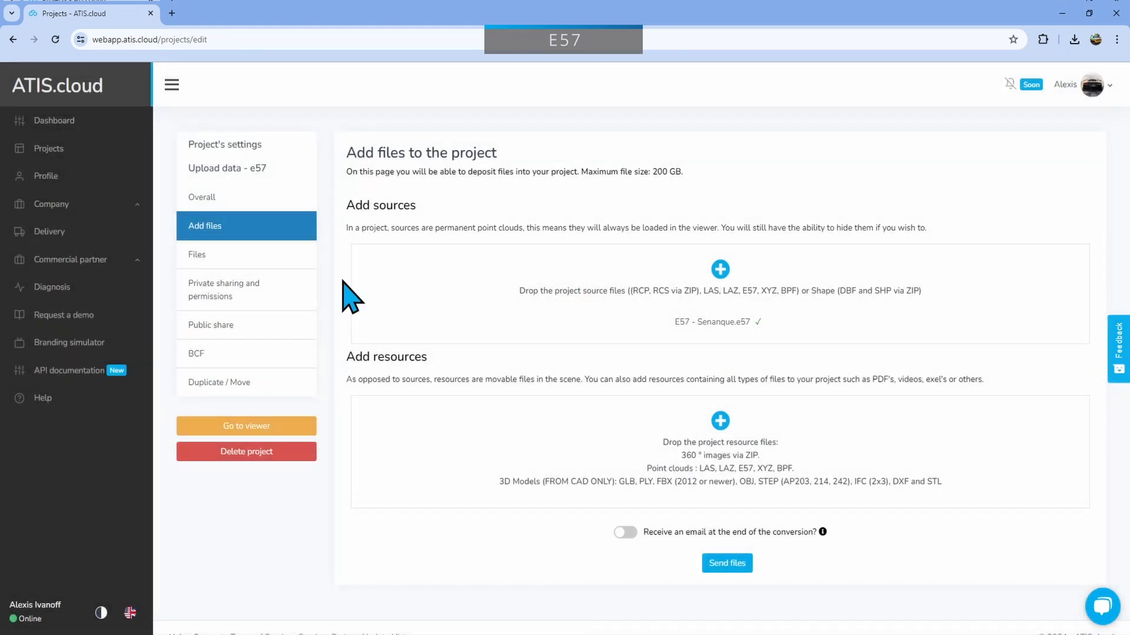
Reload the project page and check the conversion status and size of the E57 source in the project's files.
click(56, 40)
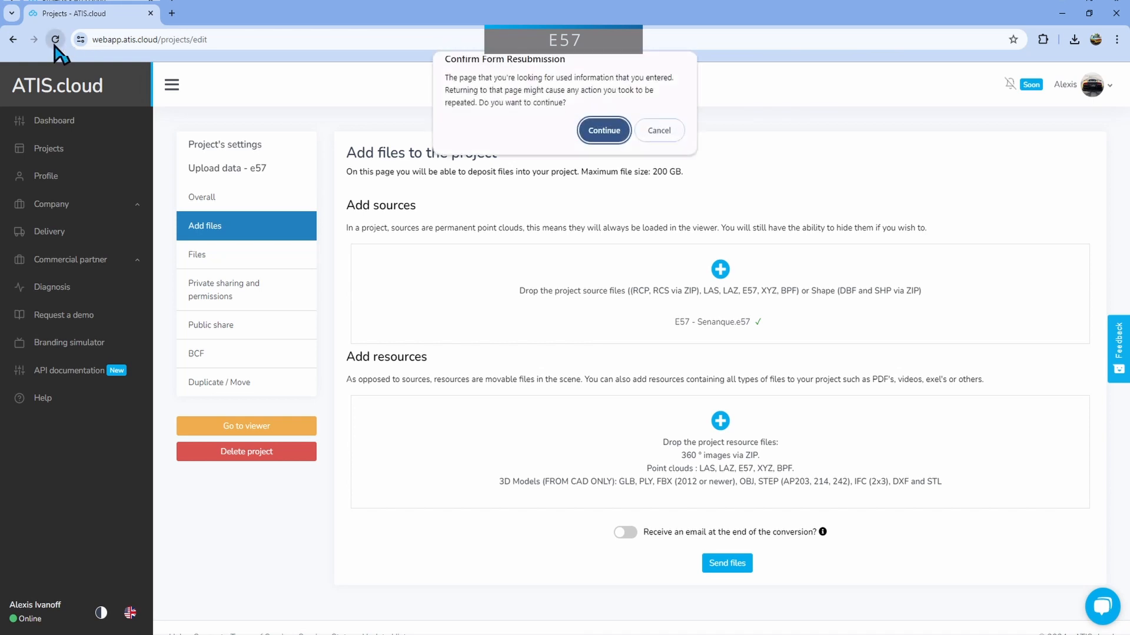
click(604, 132)
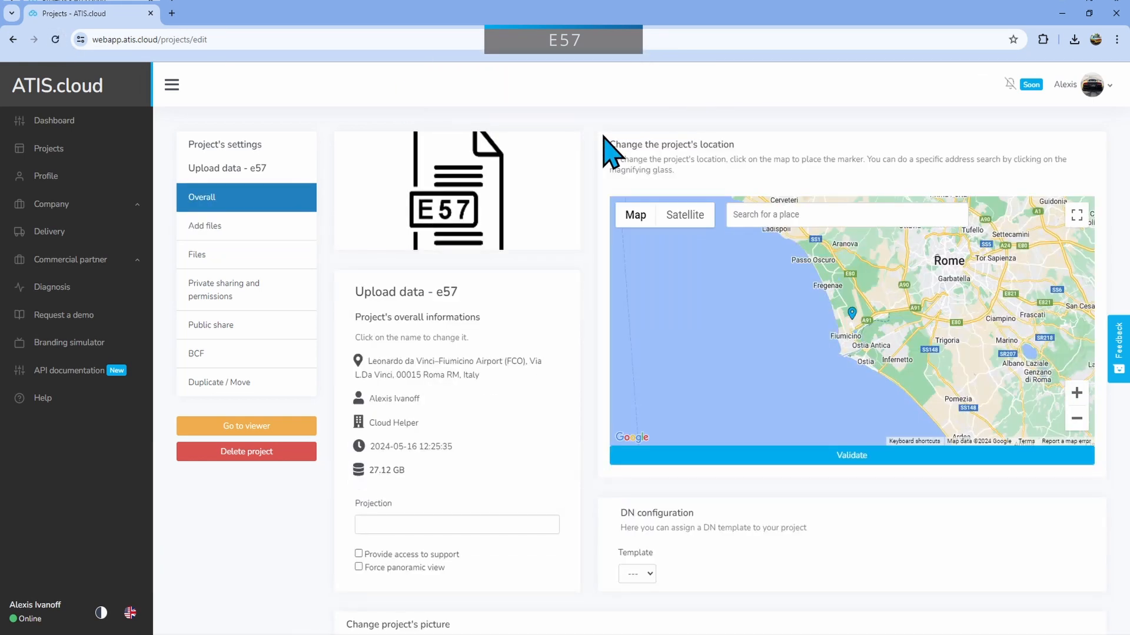
click(269, 268)
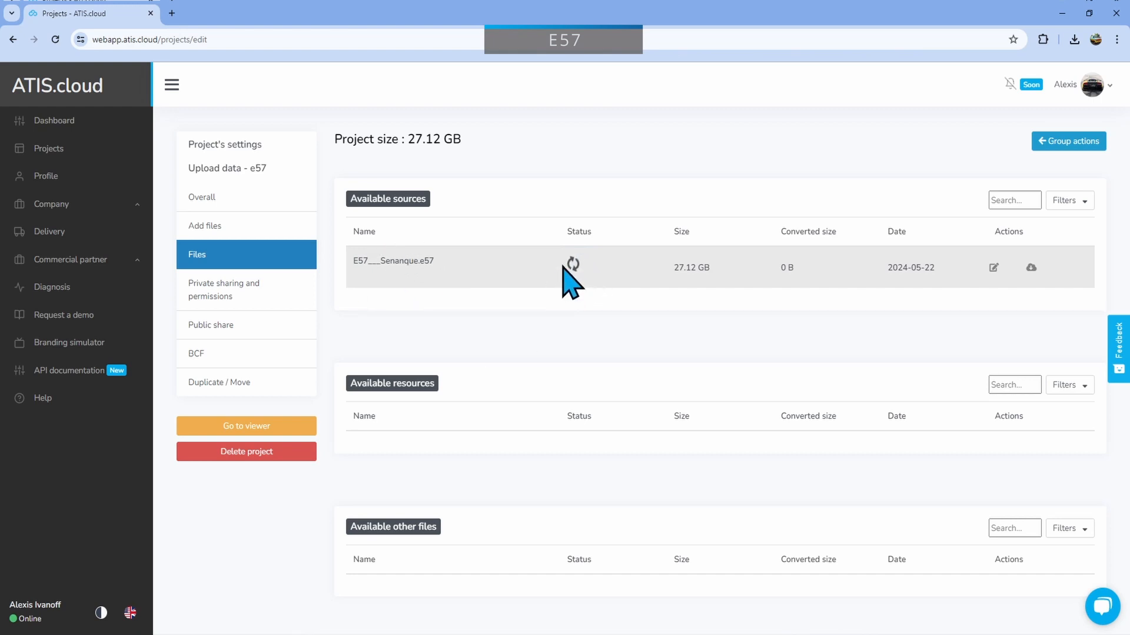
mouse_move(571, 268)
drag(673, 277, 706, 272)
click(686, 274)
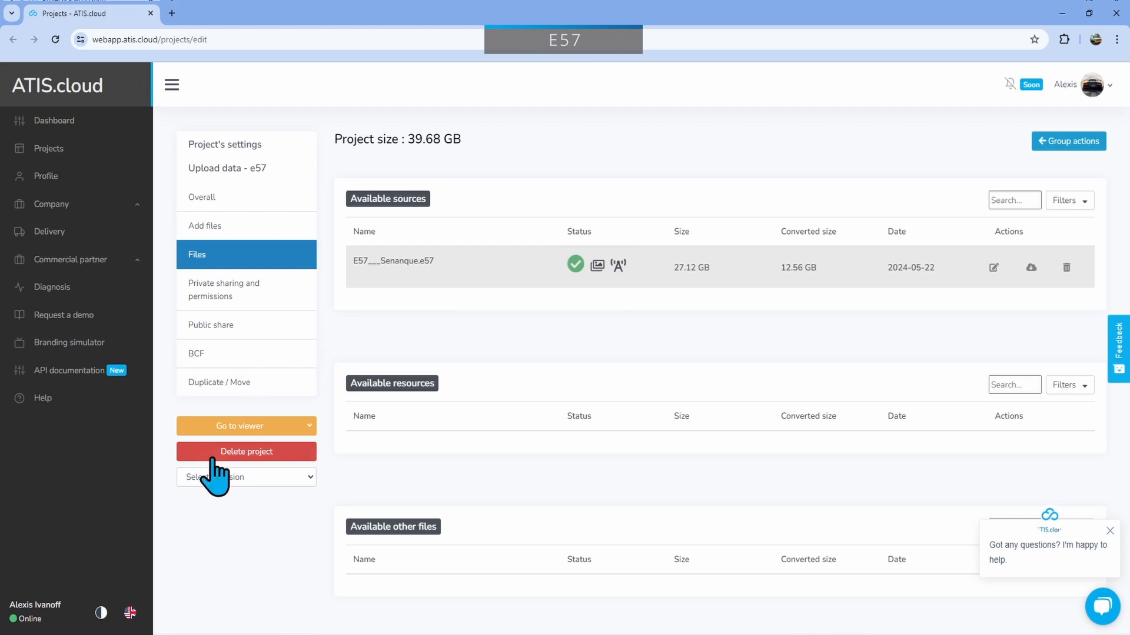
Open the E57 project in the viewer using 3D View and approach the wall beside the church.
click(236, 430)
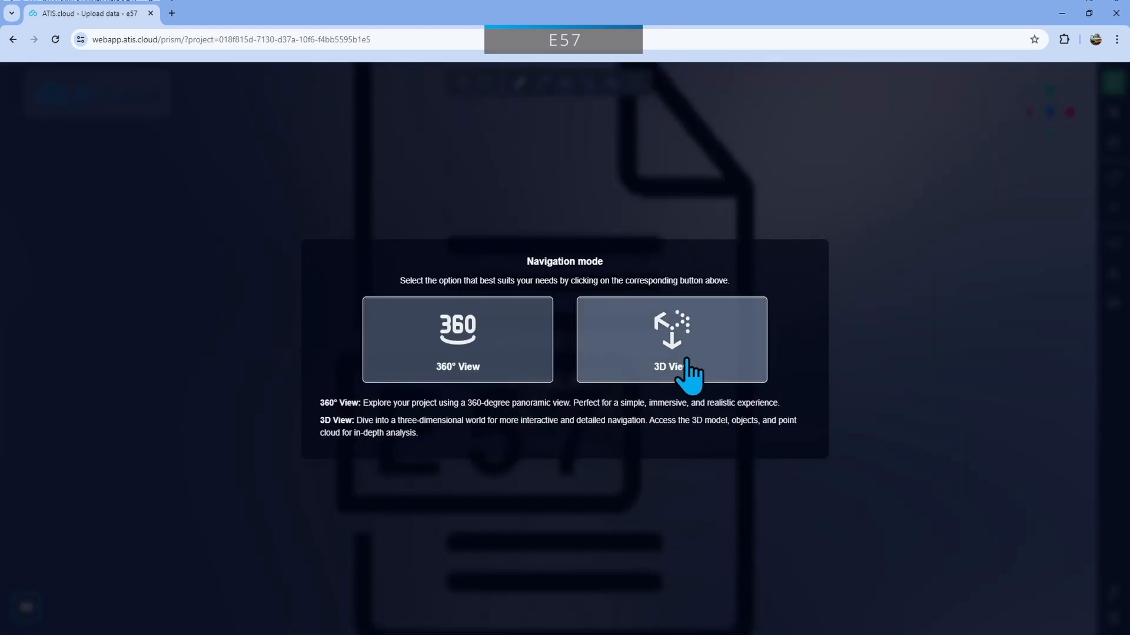
click(686, 369)
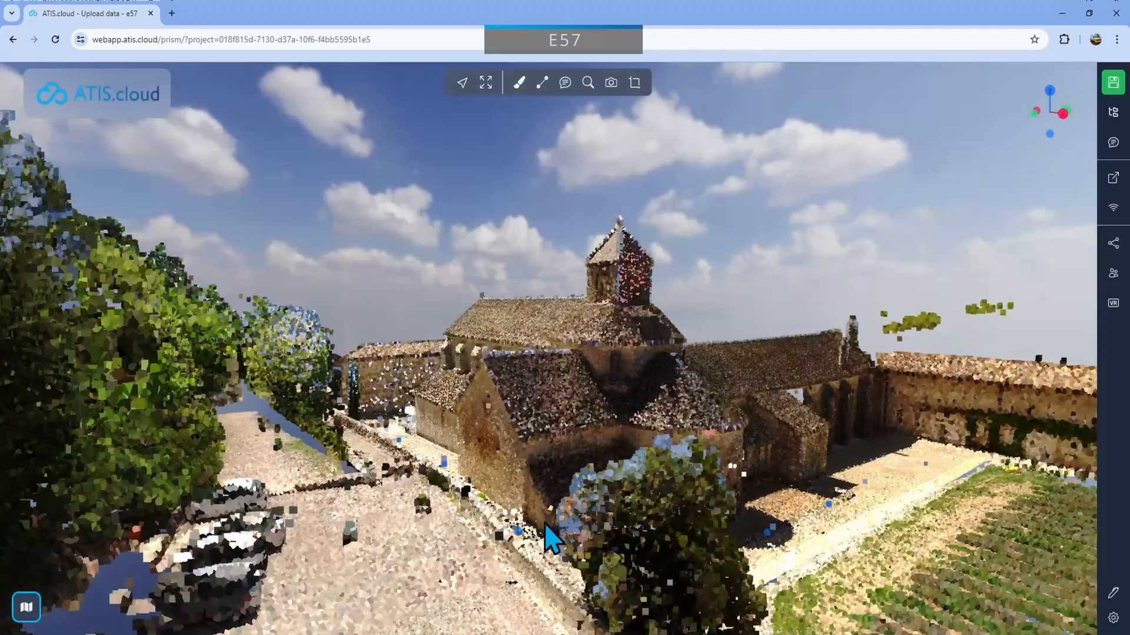
scroll(551, 519, up, 5)
mouse_move(561, 507)
mouse_down()
mouse_move(580, 517)
mouse_move(606, 370)
mouse_up()
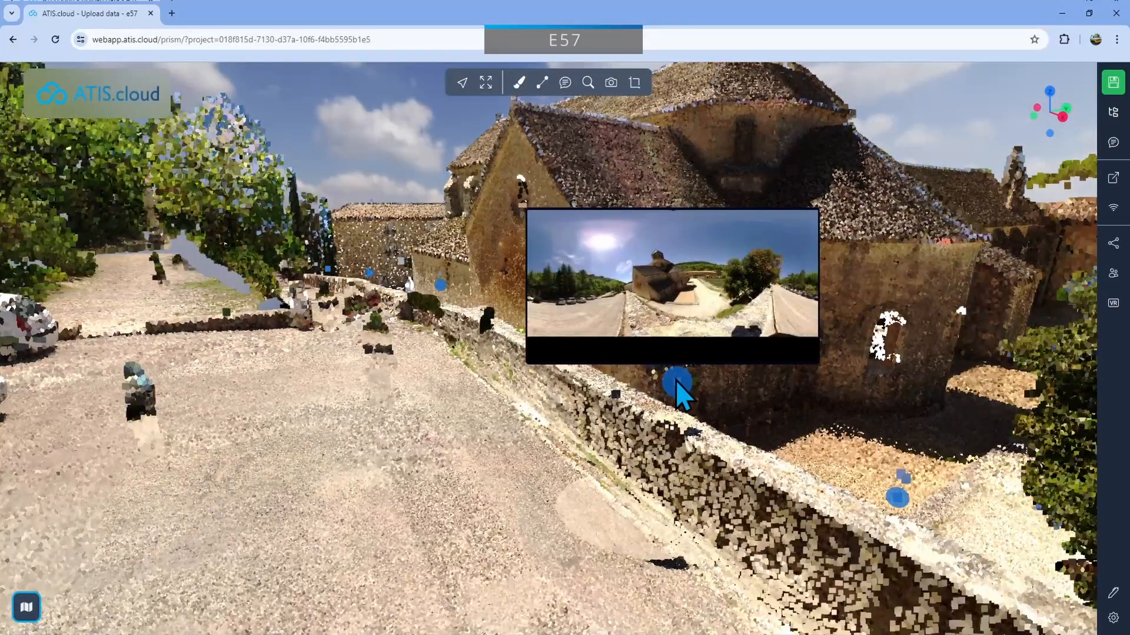
Open the 360° image at the marker by the stone wall, reduce its opacity to 0%, and inspect the point cloud.
click(675, 381)
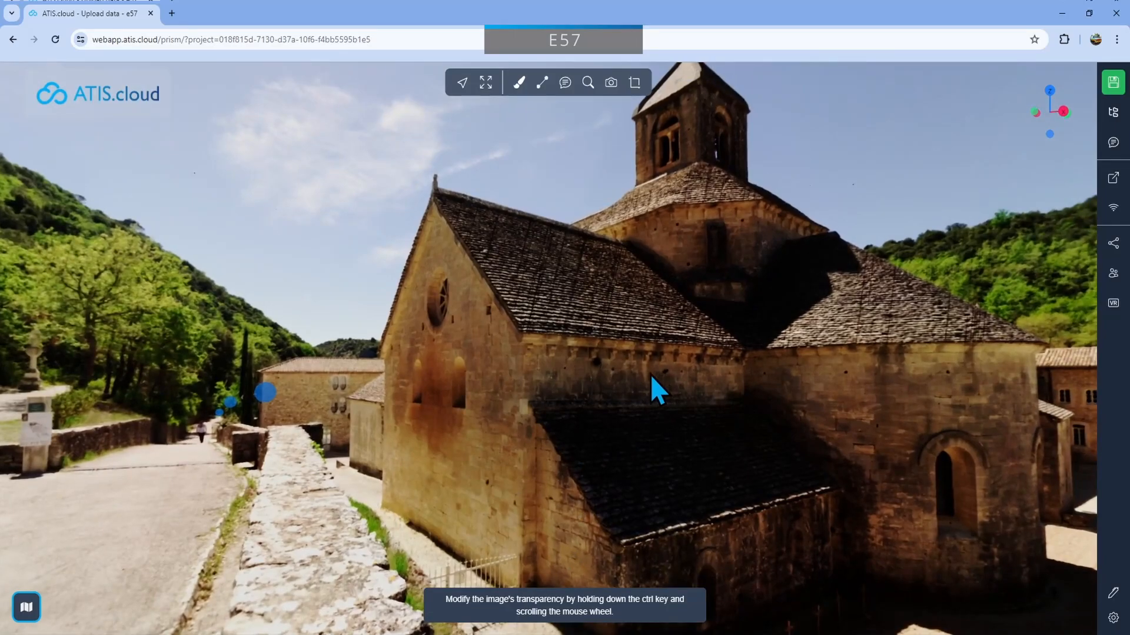
ctrl+scroll(665, 382, down, 10)
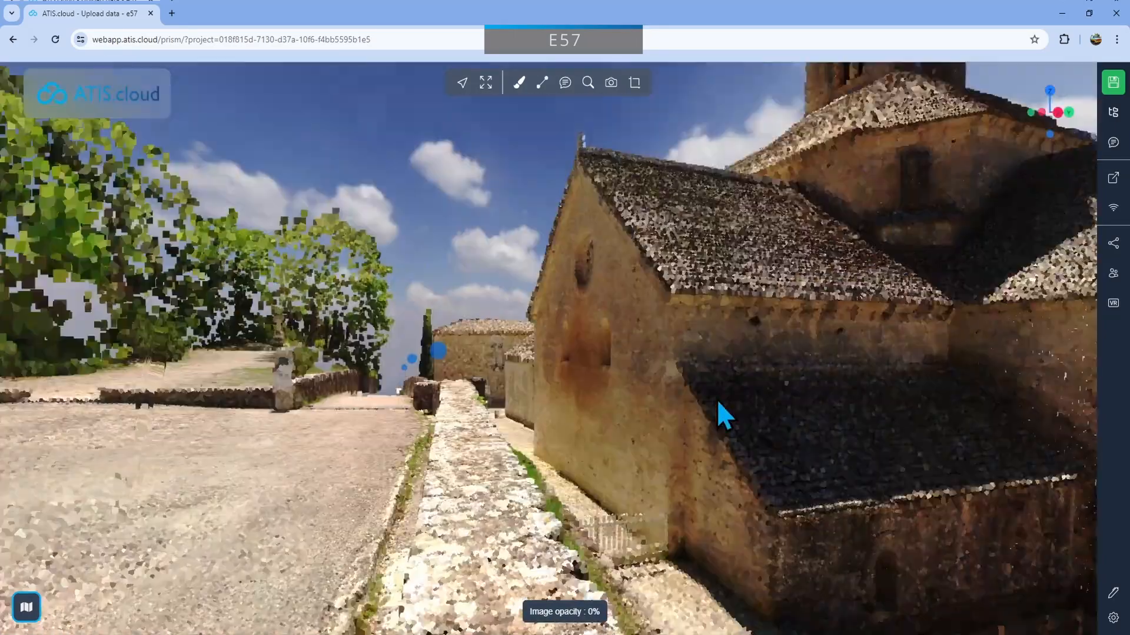
scroll(725, 417, up, 9)
scroll(712, 405, up, 3)
drag(690, 425, 636, 473)
scroll(643, 473, down, 5)
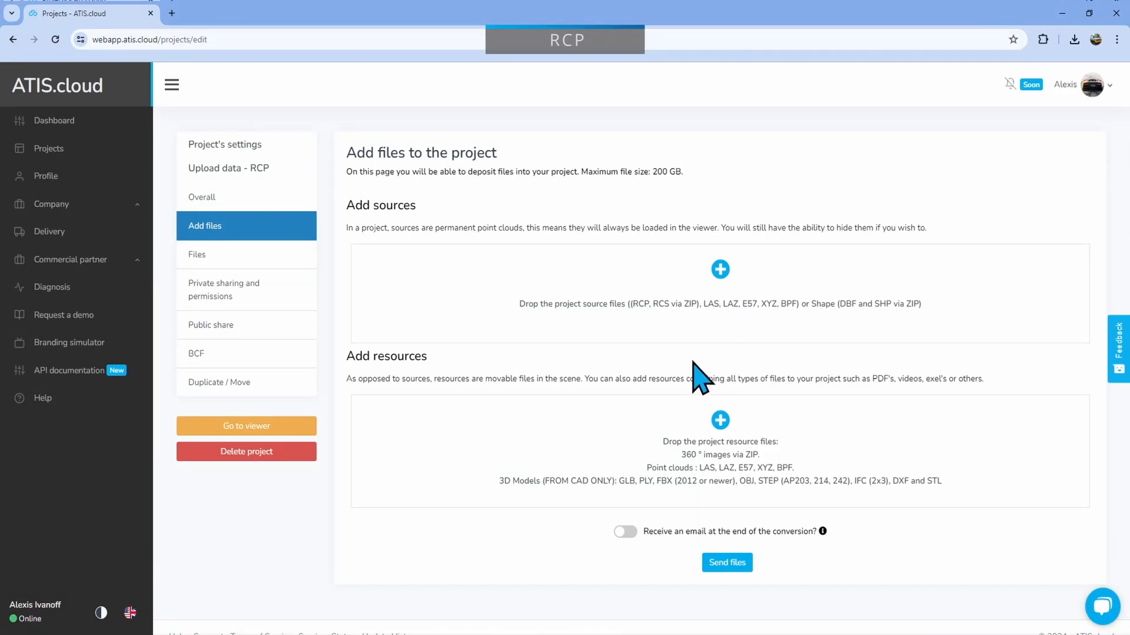
Add RCP - Club Med Val d'Isere.zip as a source of the RCP project with type RCP / RCS Zip.
click(757, 299)
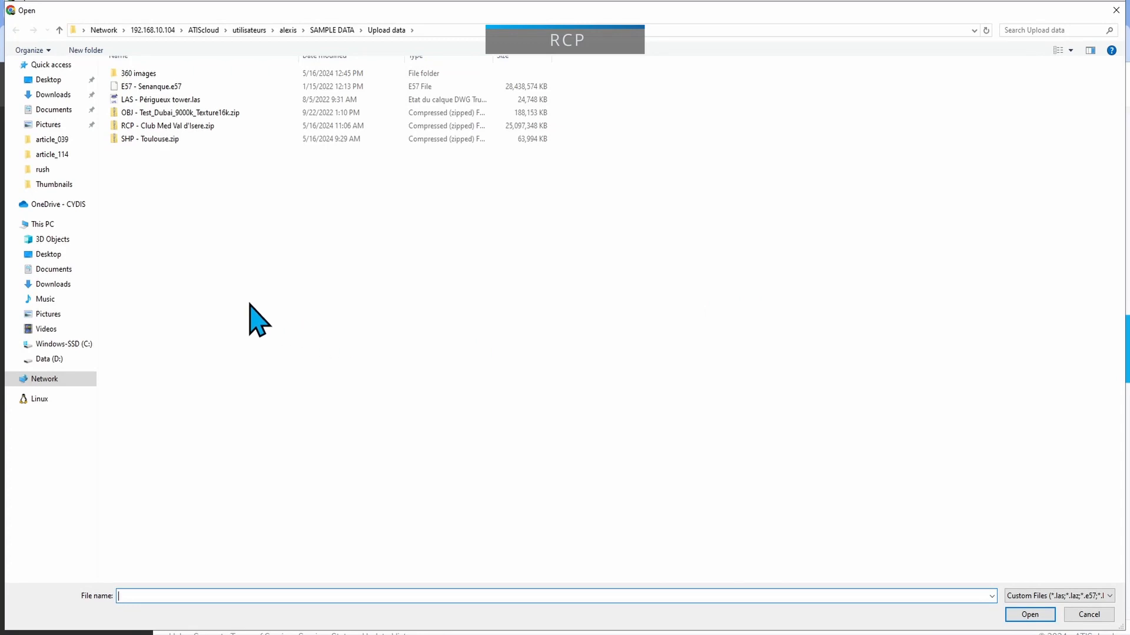
click(190, 126)
click(1028, 614)
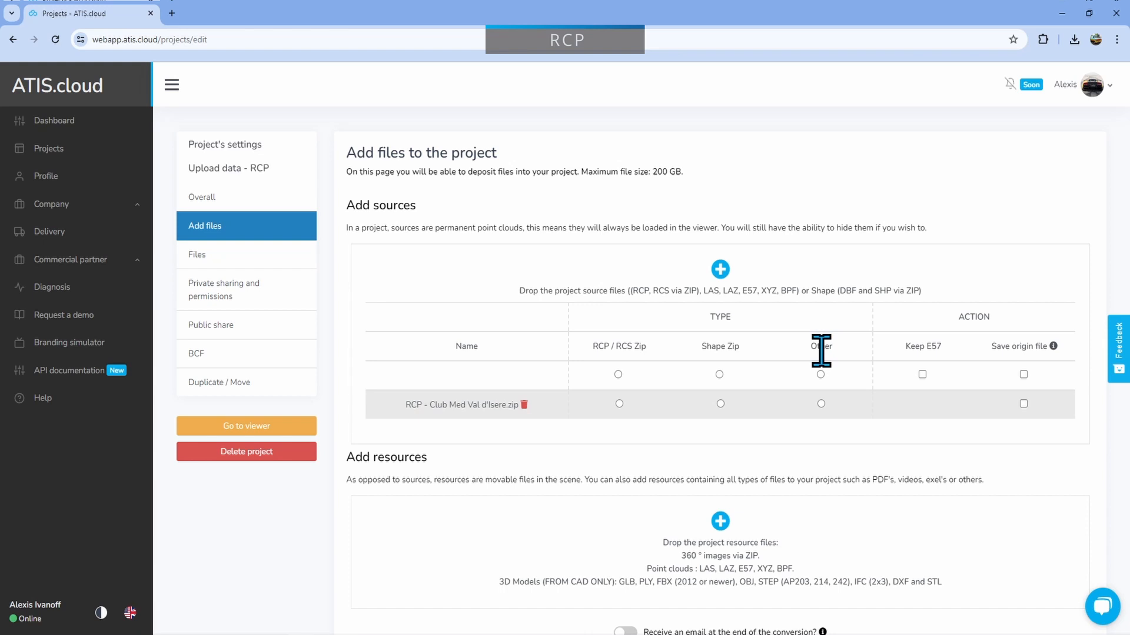
click(620, 404)
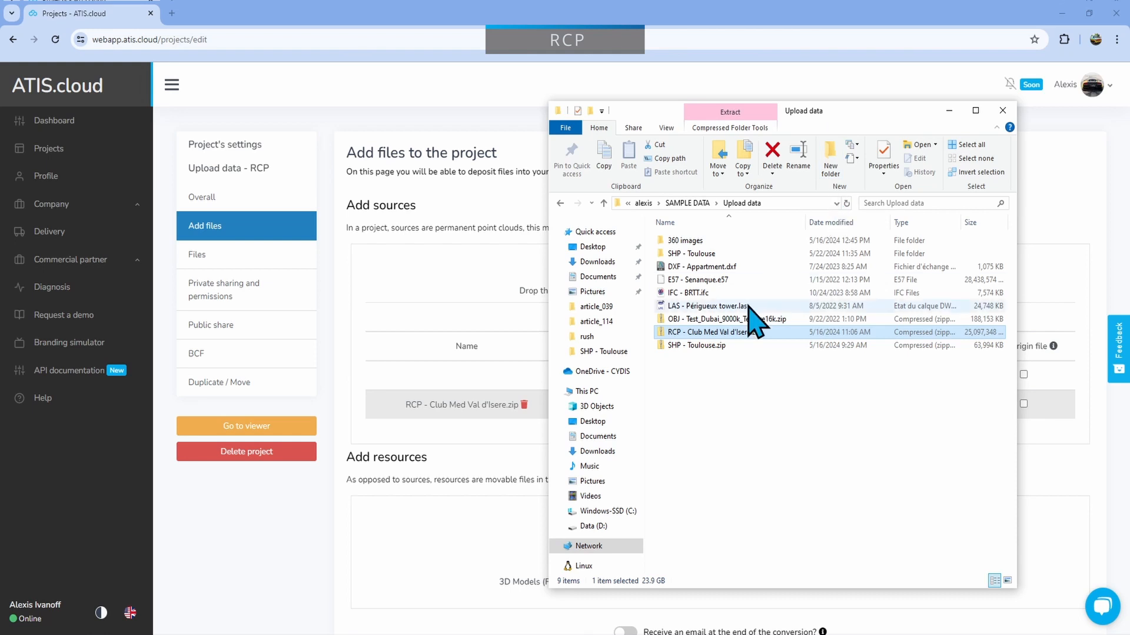
In File Explorer, examine the contents of RCP - Club Med Val d'Isere.zip, including the Recap folder and its Local_ventilation Support subfolder.
double_click(712, 331)
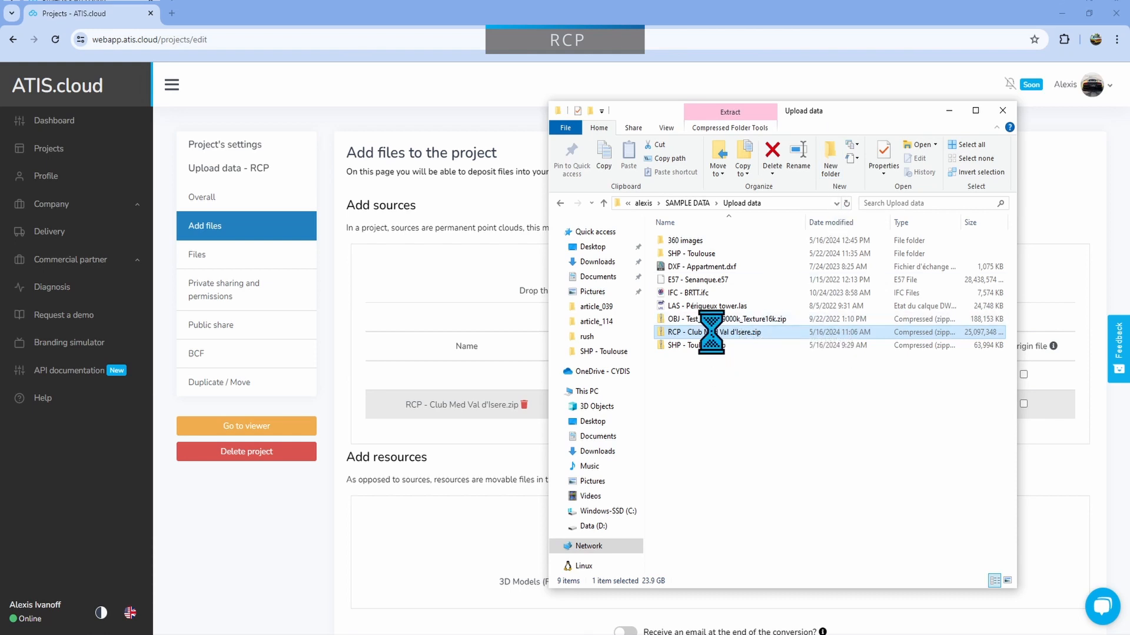
click(590, 328)
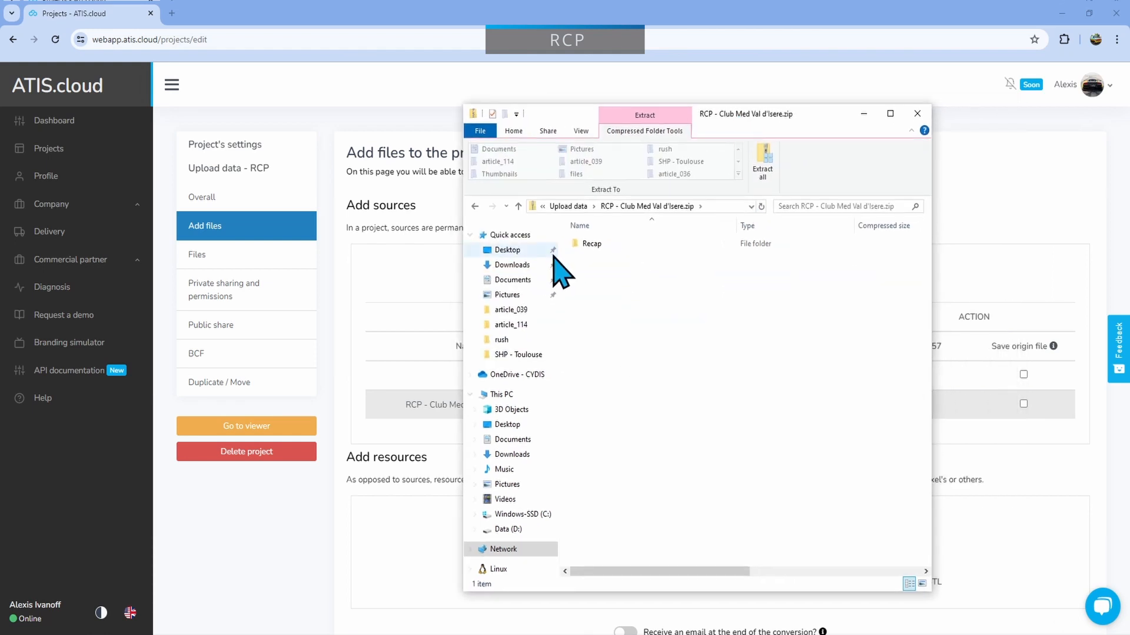
click(608, 249)
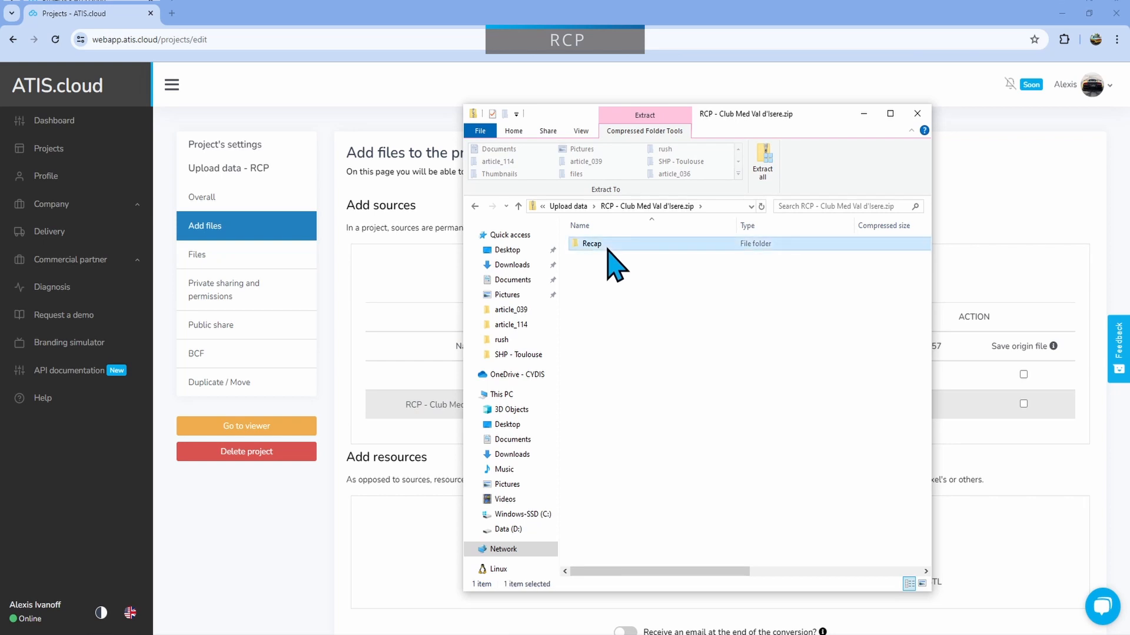
double_click(607, 250)
click(634, 208)
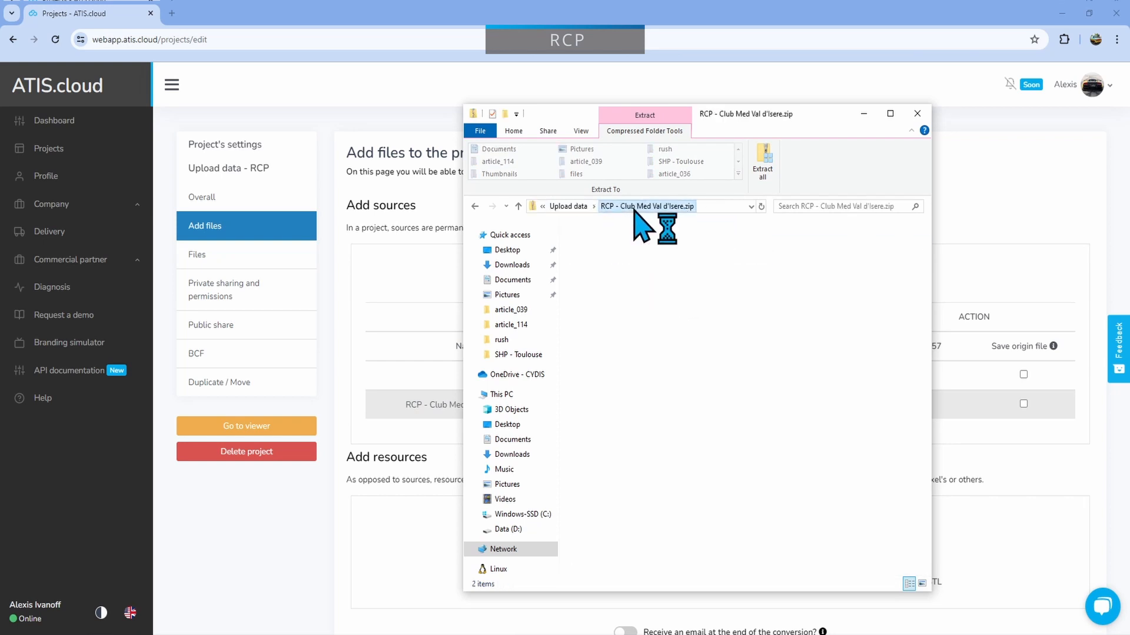
double_click(632, 244)
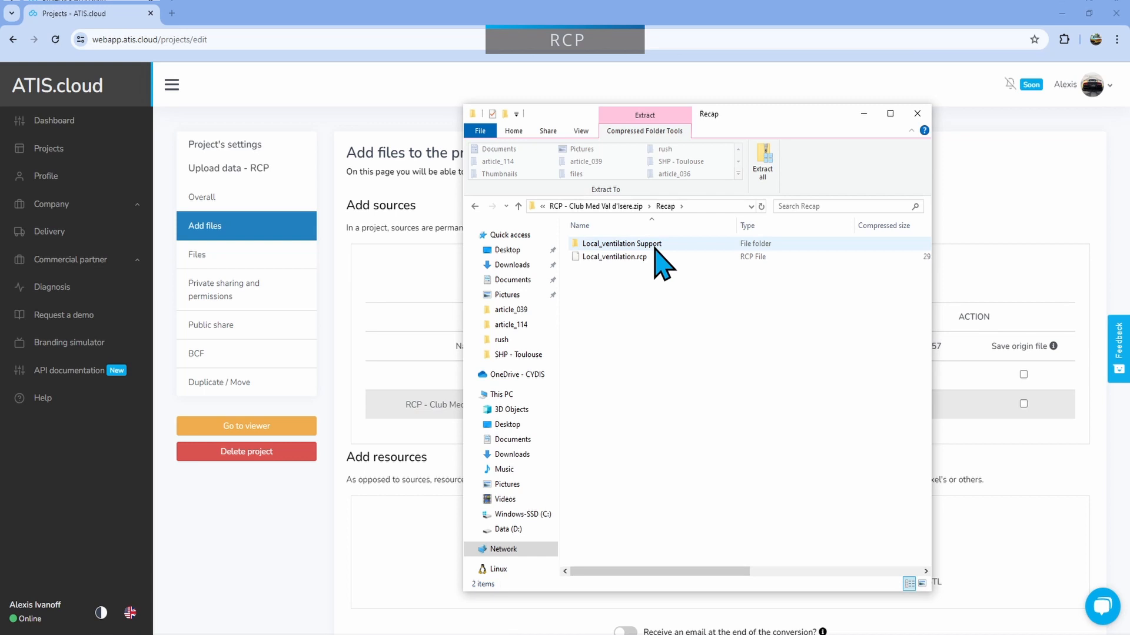
click(627, 208)
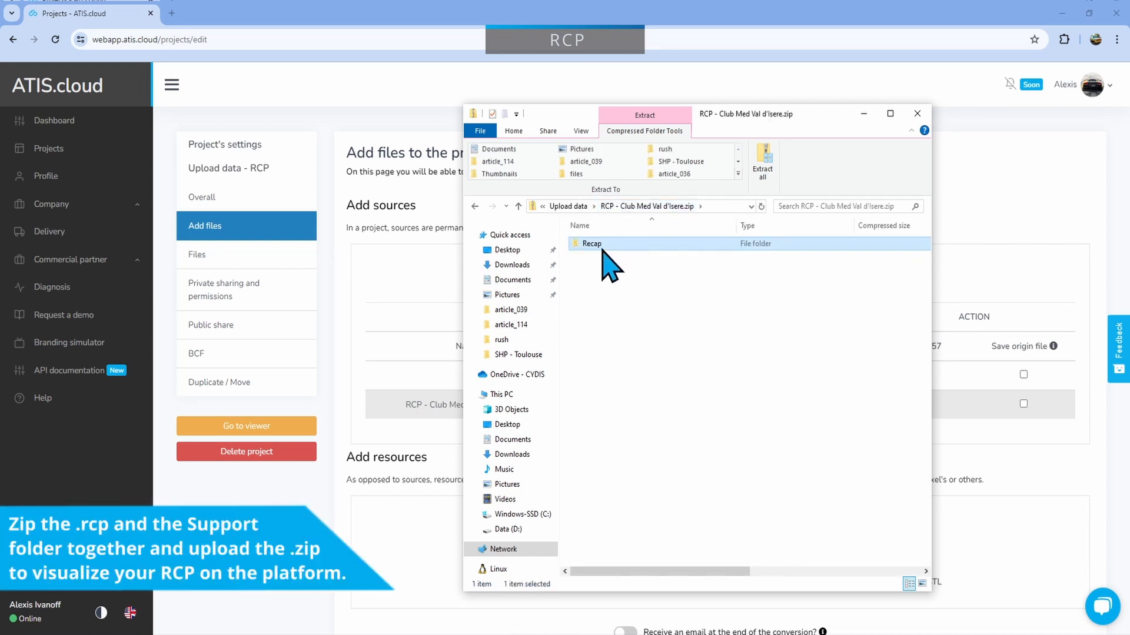
double_click(602, 248)
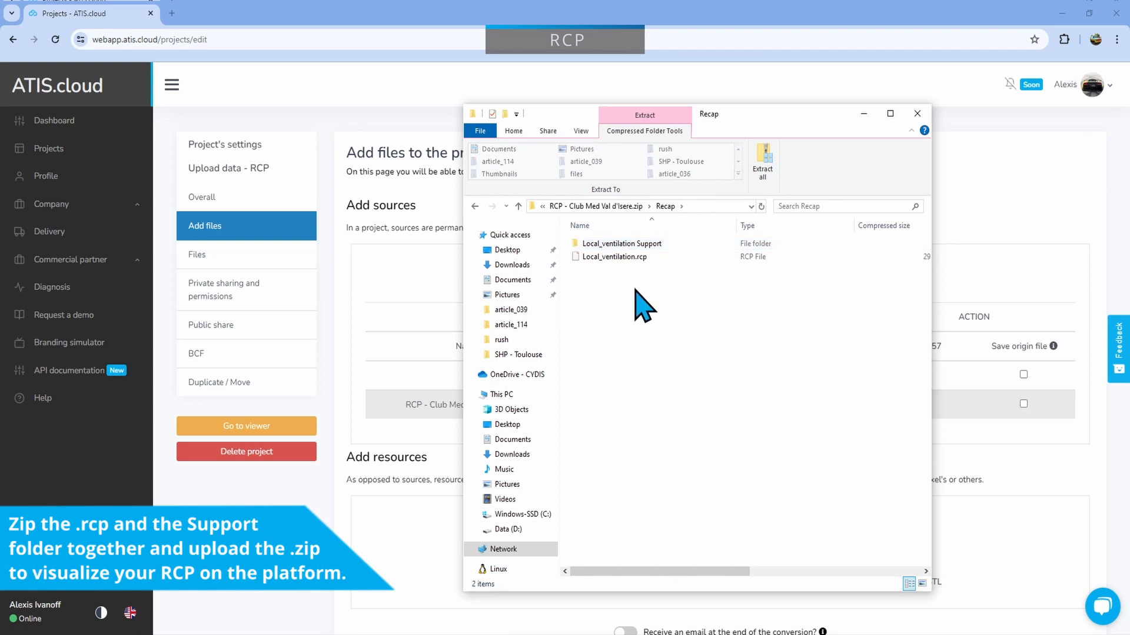
double_click(655, 245)
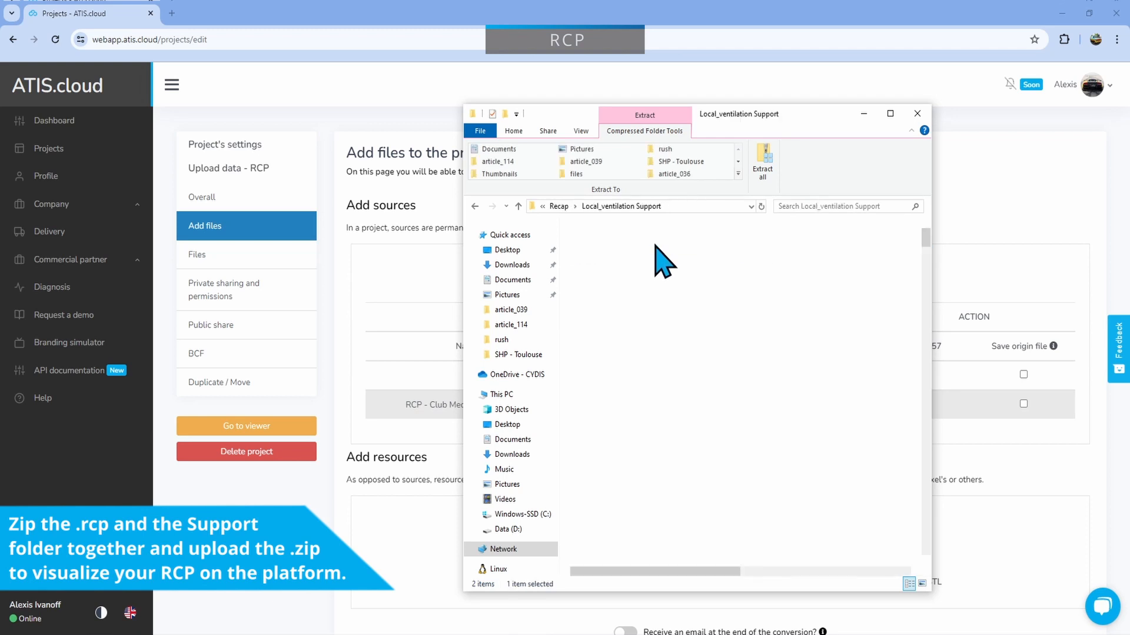
scroll(708, 429, down, 10)
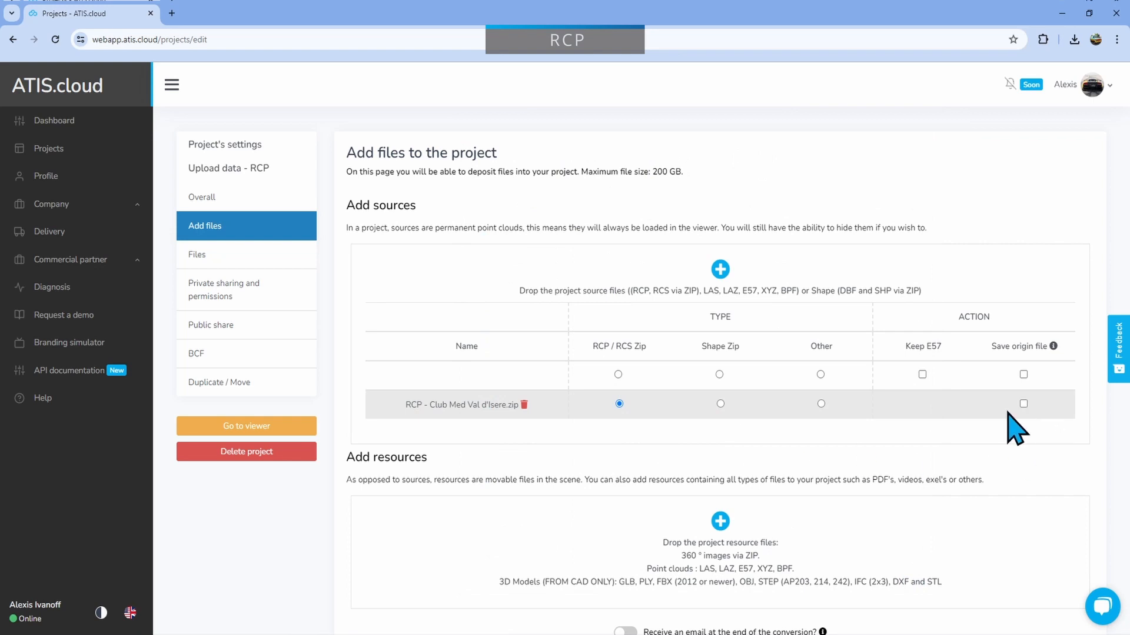
Enable saving the origin file for RCP - Club Med Val d'Isere.zip and send it to the project, confirming with UPLOAD.
click(1024, 405)
scroll(802, 467, down, 2)
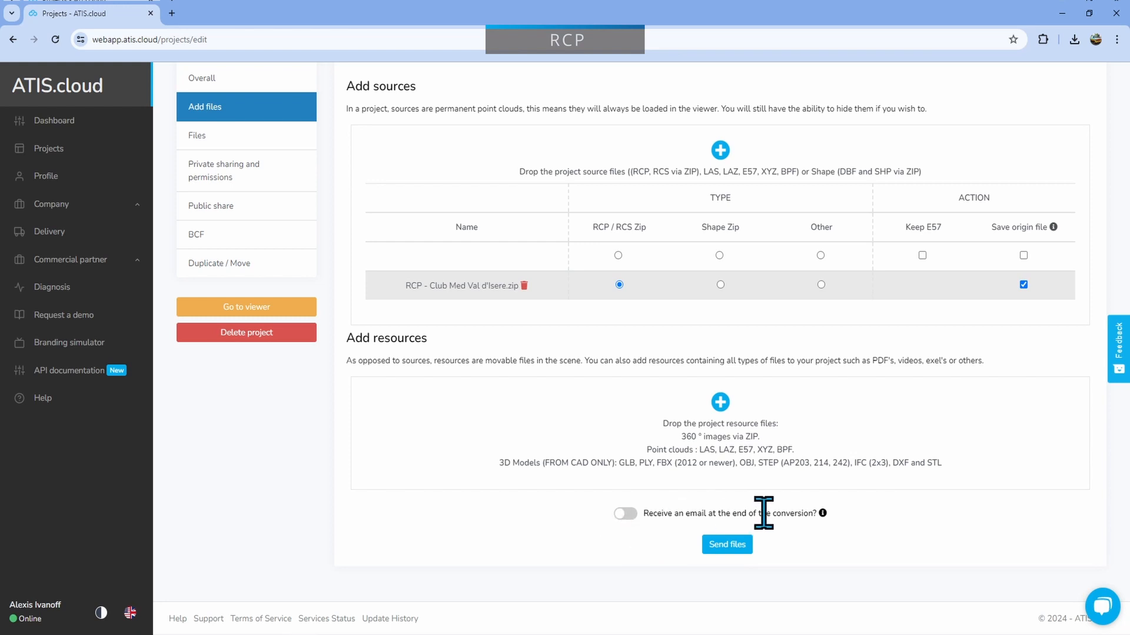
click(736, 551)
double_click(530, 364)
key(ctrl+c)
click(590, 405)
key(ctrl+v)
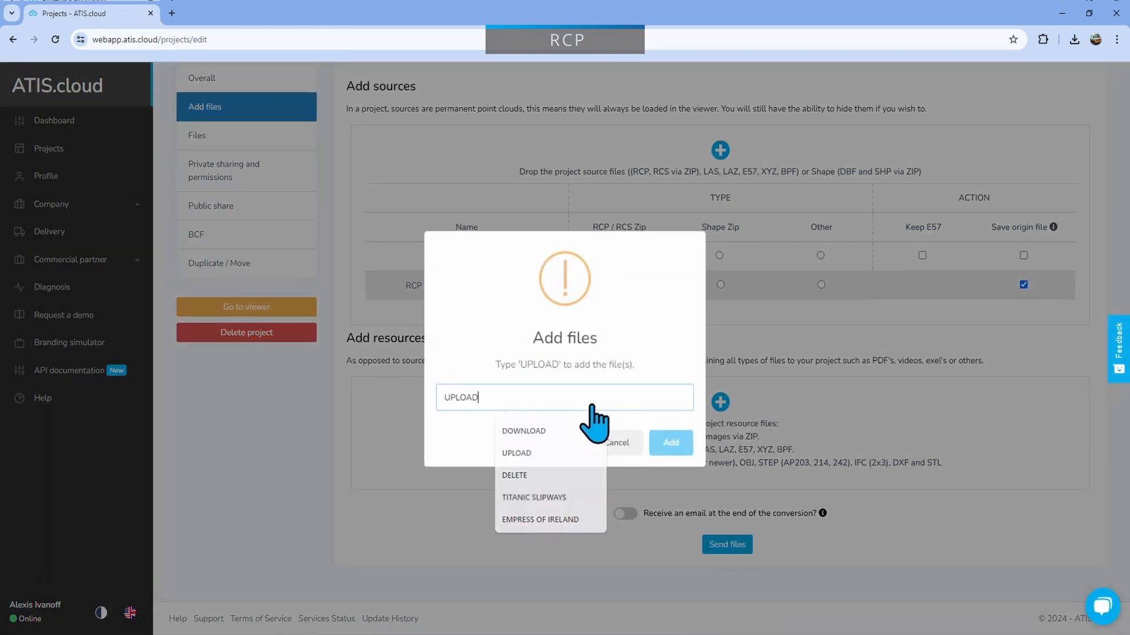
click(672, 446)
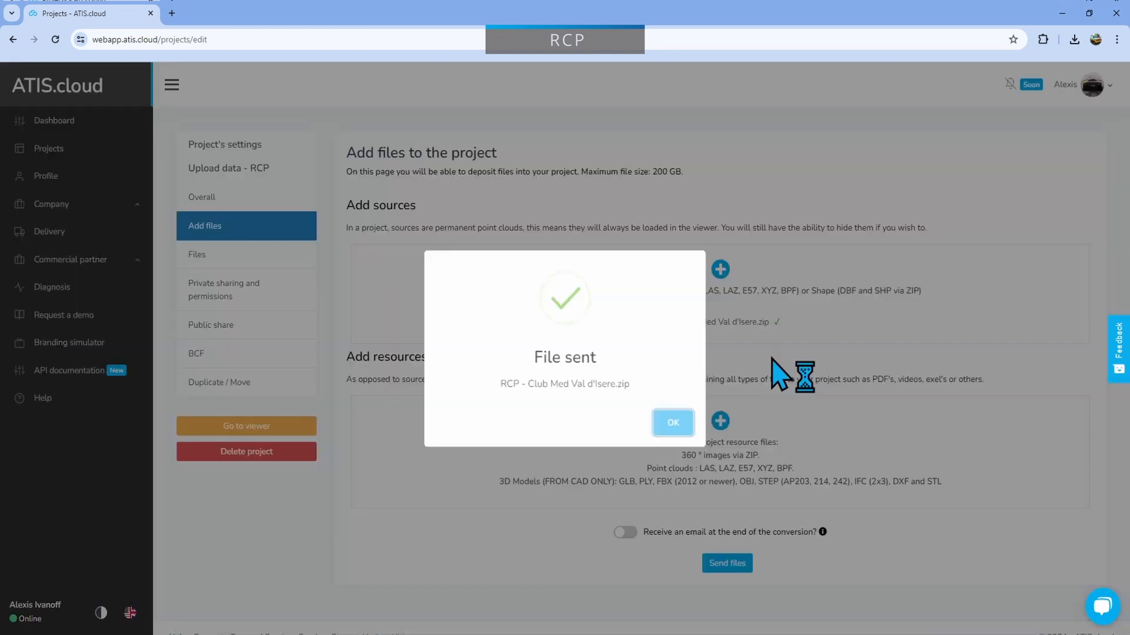
click(674, 422)
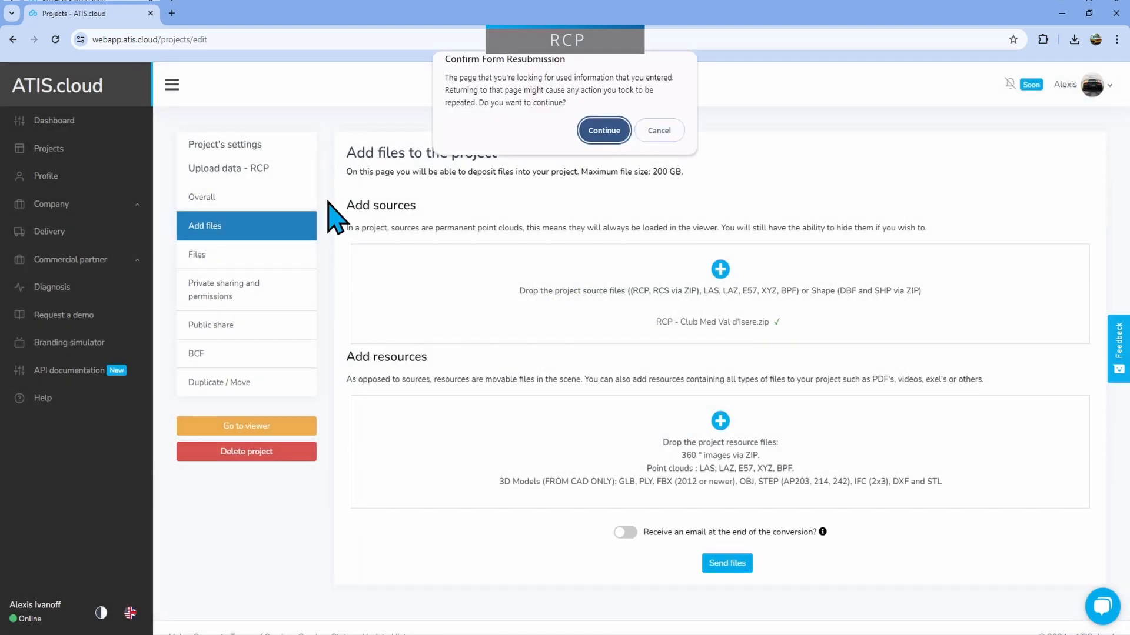
Reload the RCP project page and check the upload and conversion status in its file list.
key(Return)
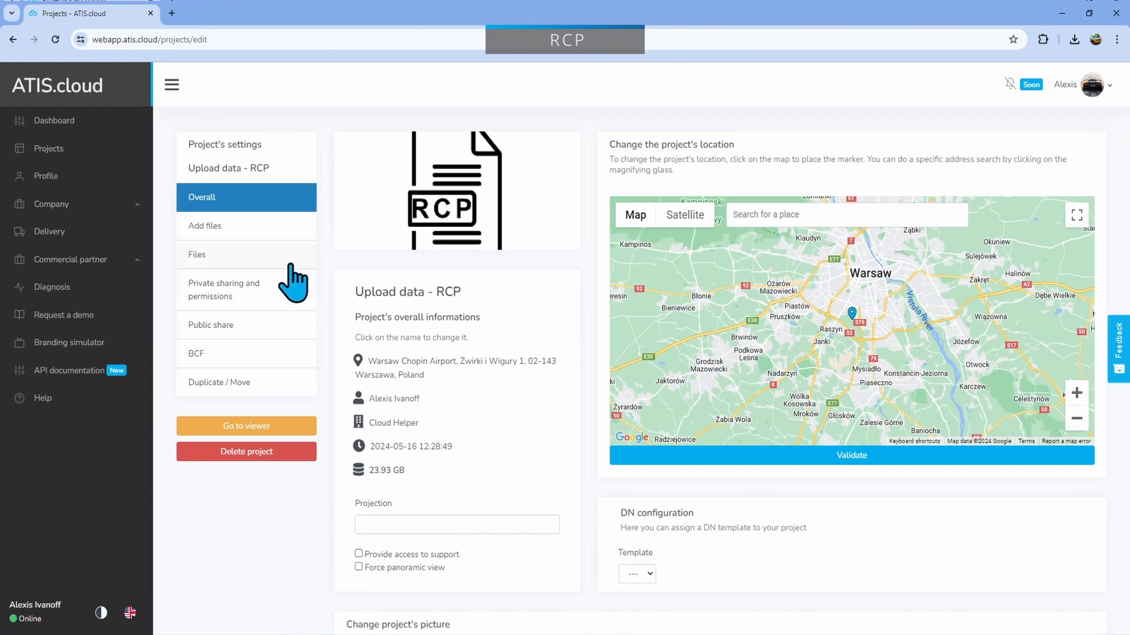
click(260, 264)
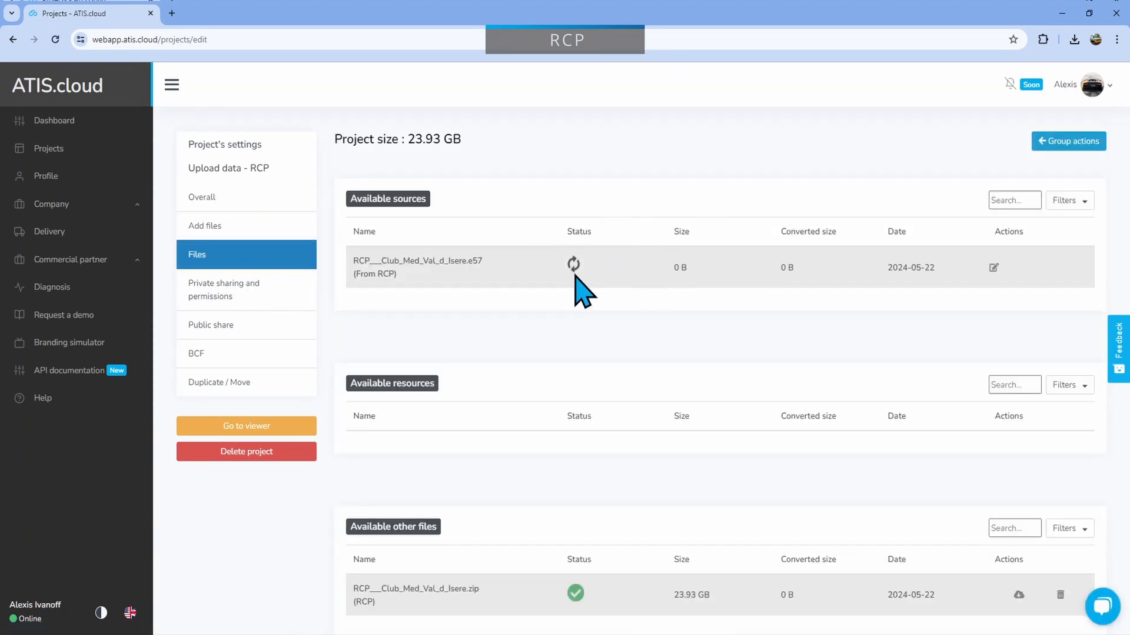
scroll(564, 308, down, 2)
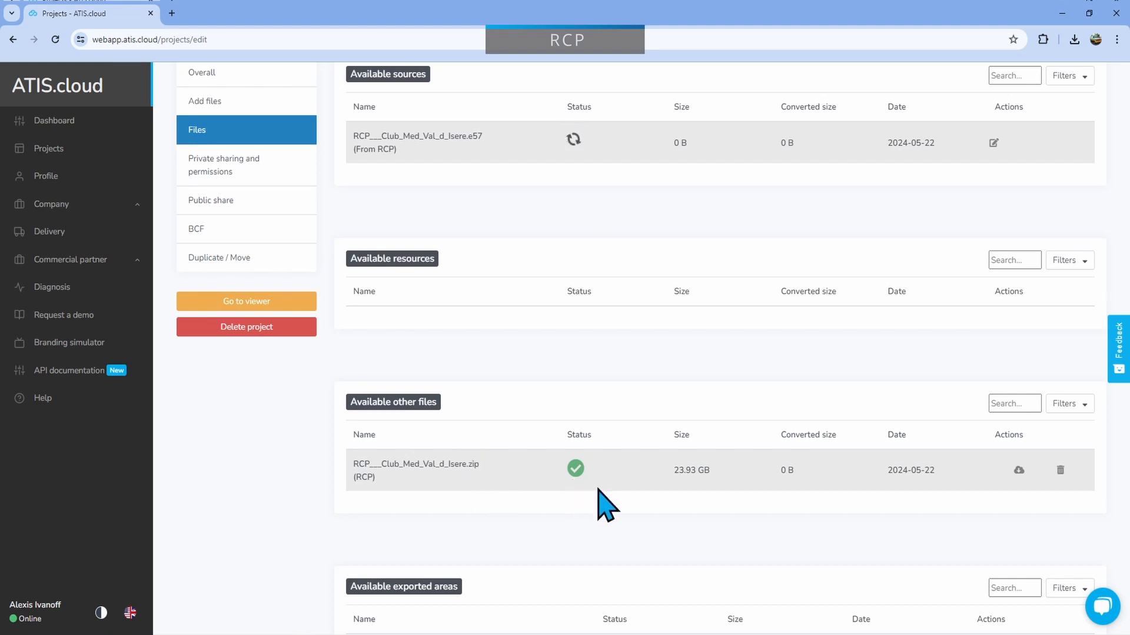
Compare the file extensions of the original RCP archive and the source generated from it in the project's file list.
click(246, 103)
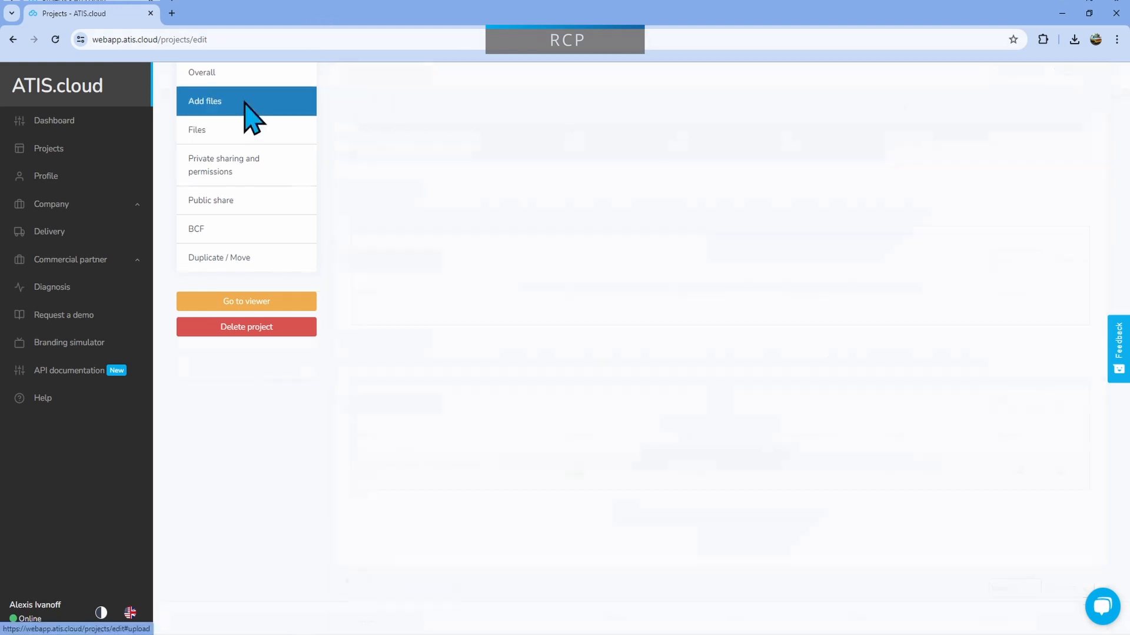
click(248, 235)
scroll(592, 494, down, 1)
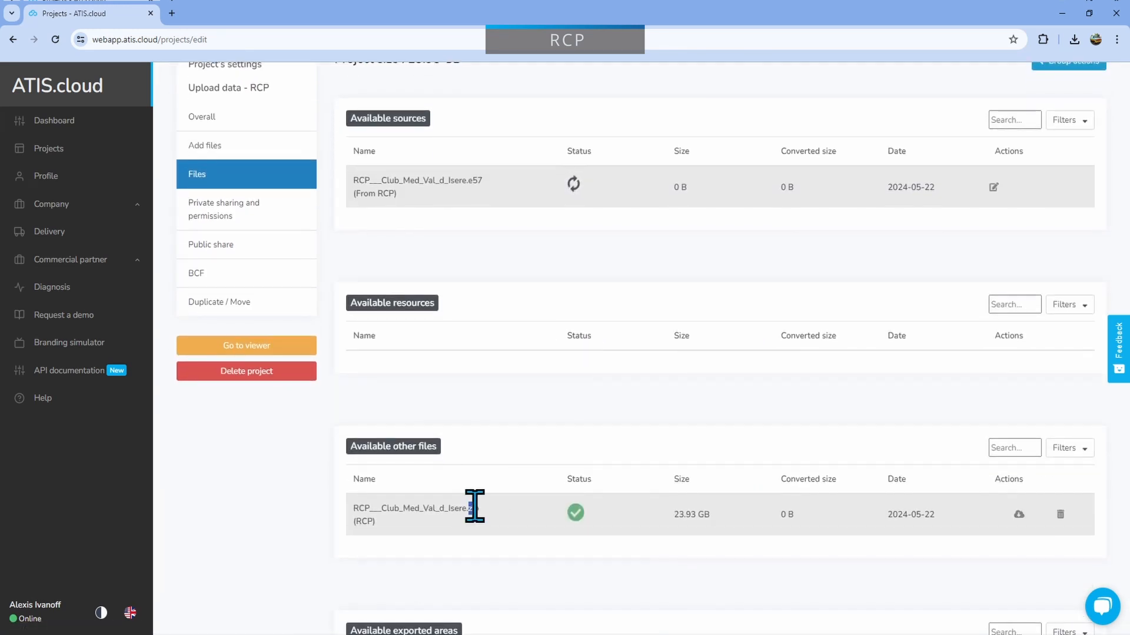
double_click(475, 508)
click(516, 512)
scroll(512, 494, up, 2)
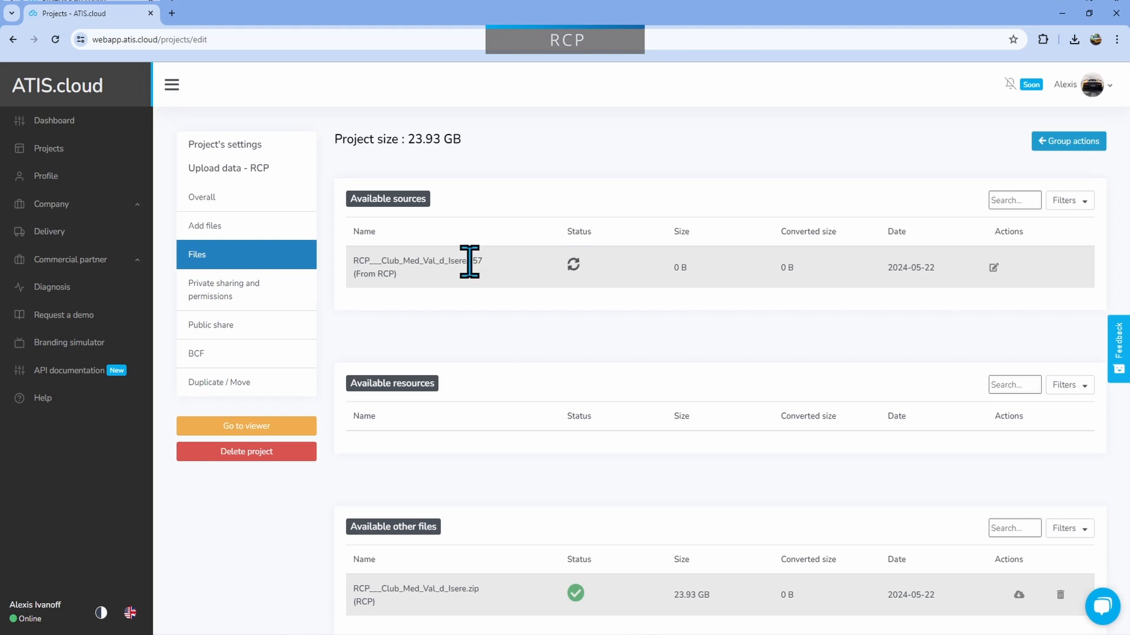
double_click(471, 260)
click(466, 307)
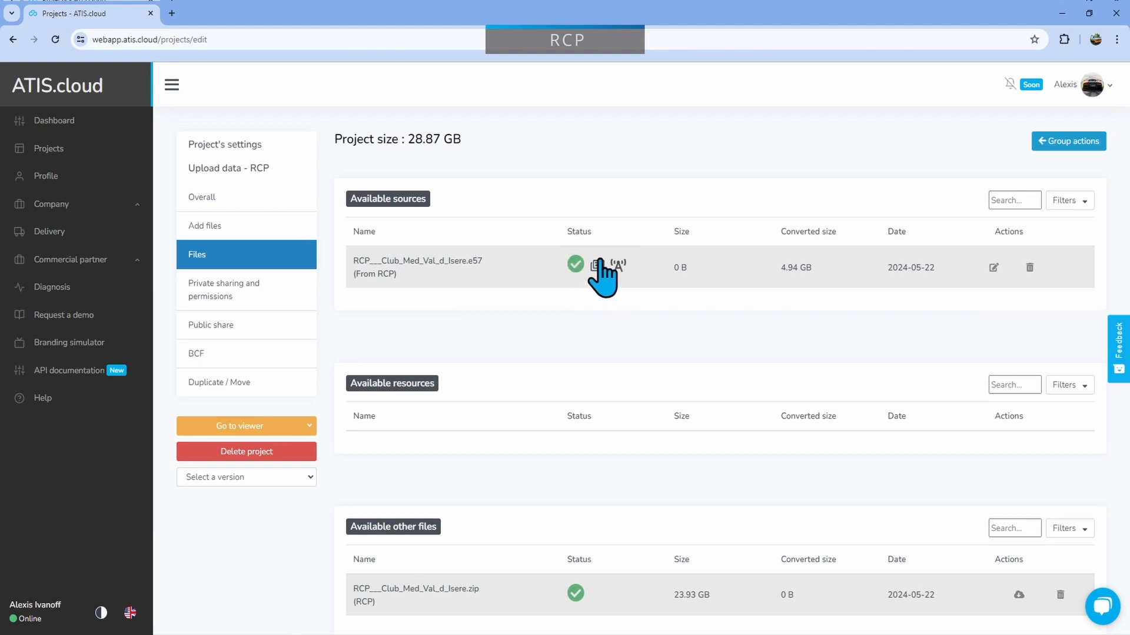
Open the RCP project in the viewer using 3D View, enter the building, and select the larger 360° marker in the corridor.
mouse_move(596, 274)
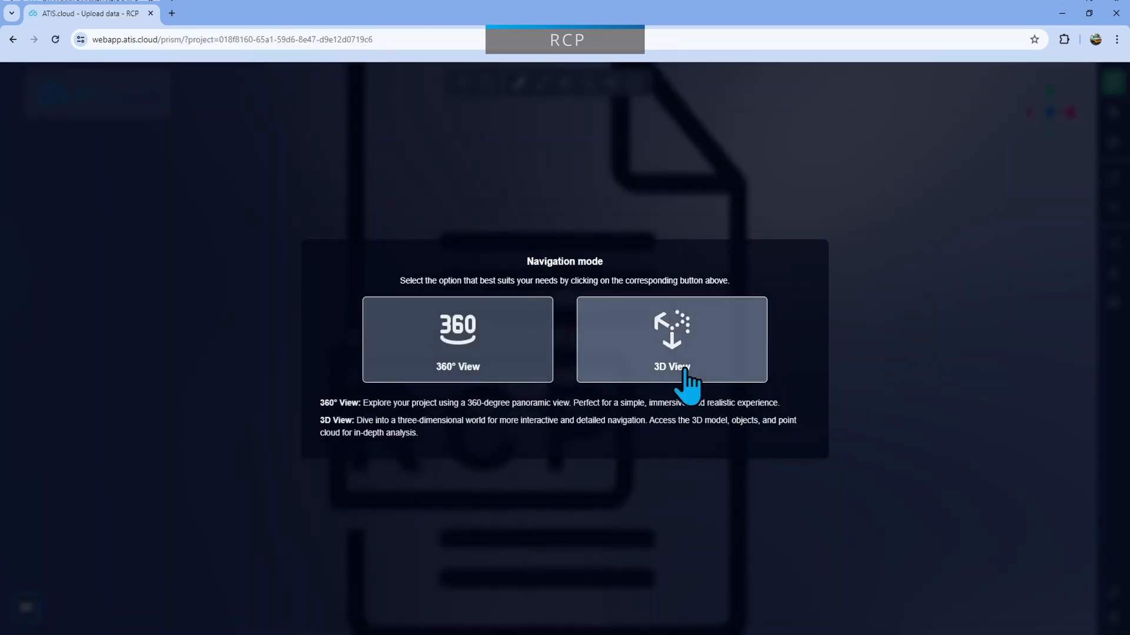
click(711, 363)
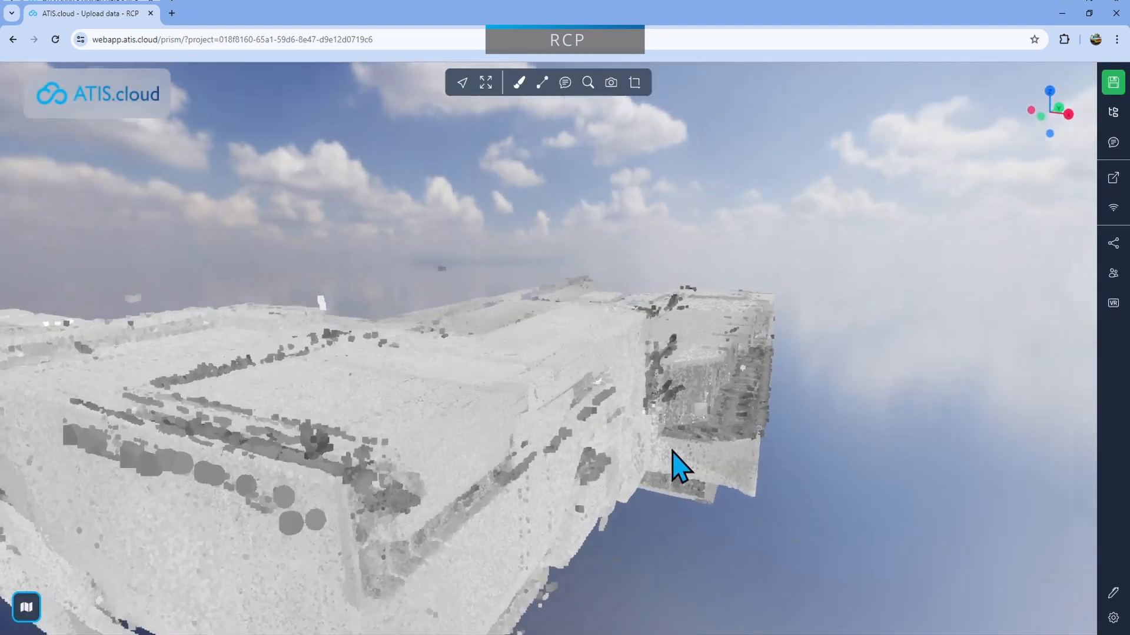
scroll(708, 445, up, 5)
drag(708, 445, 591, 390)
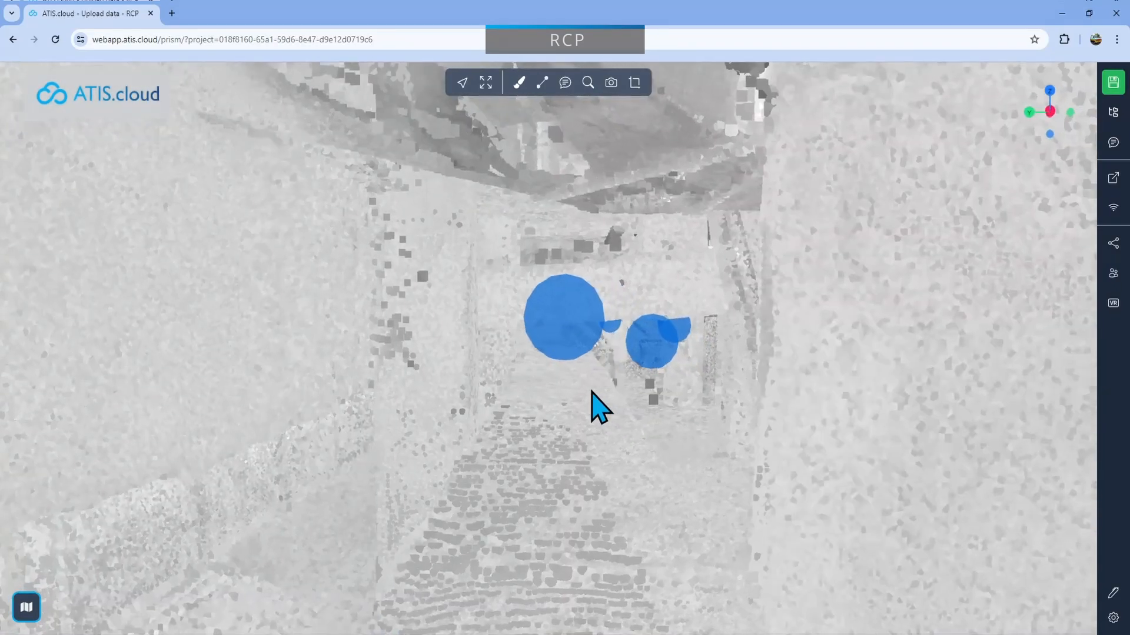
click(570, 311)
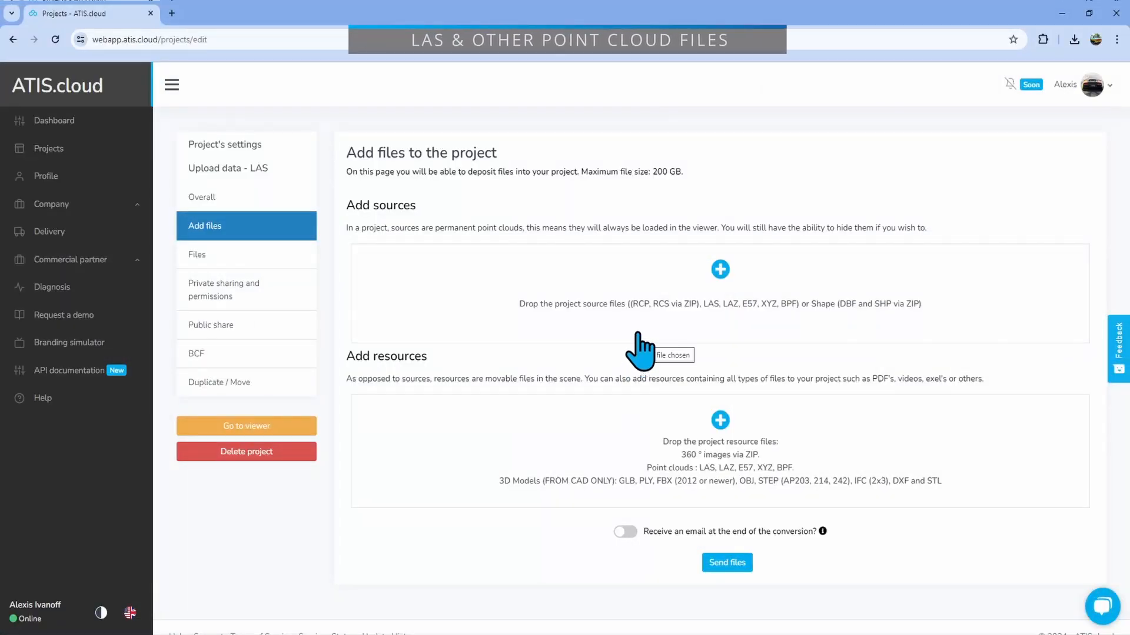
Add LAS - Périgueux tower.las as a source of the LAS project.
click(665, 319)
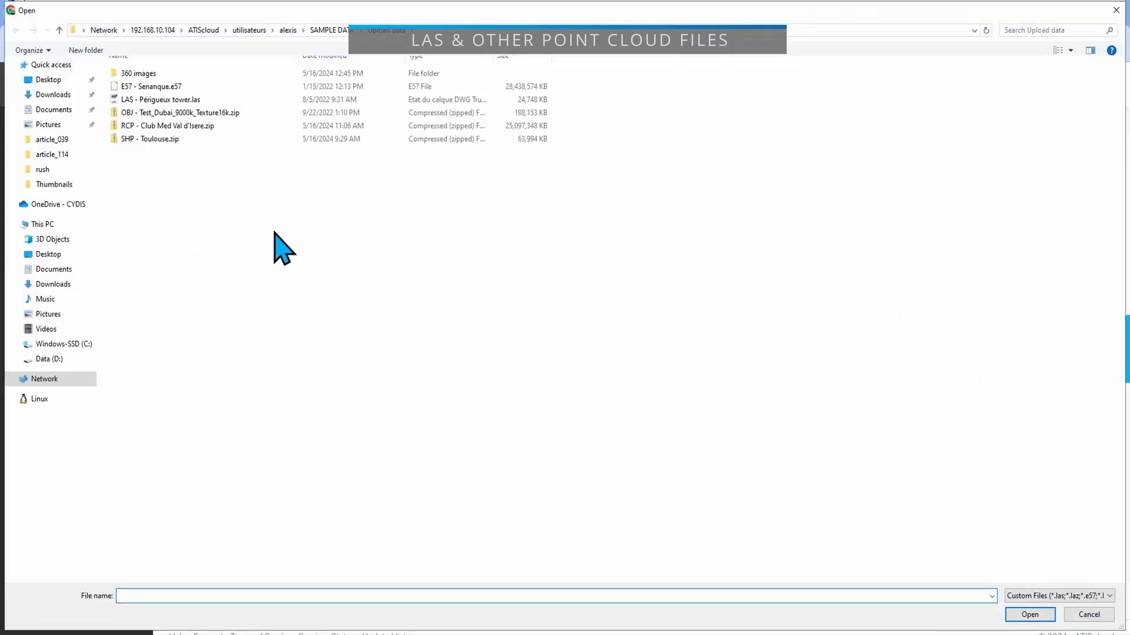
click(189, 101)
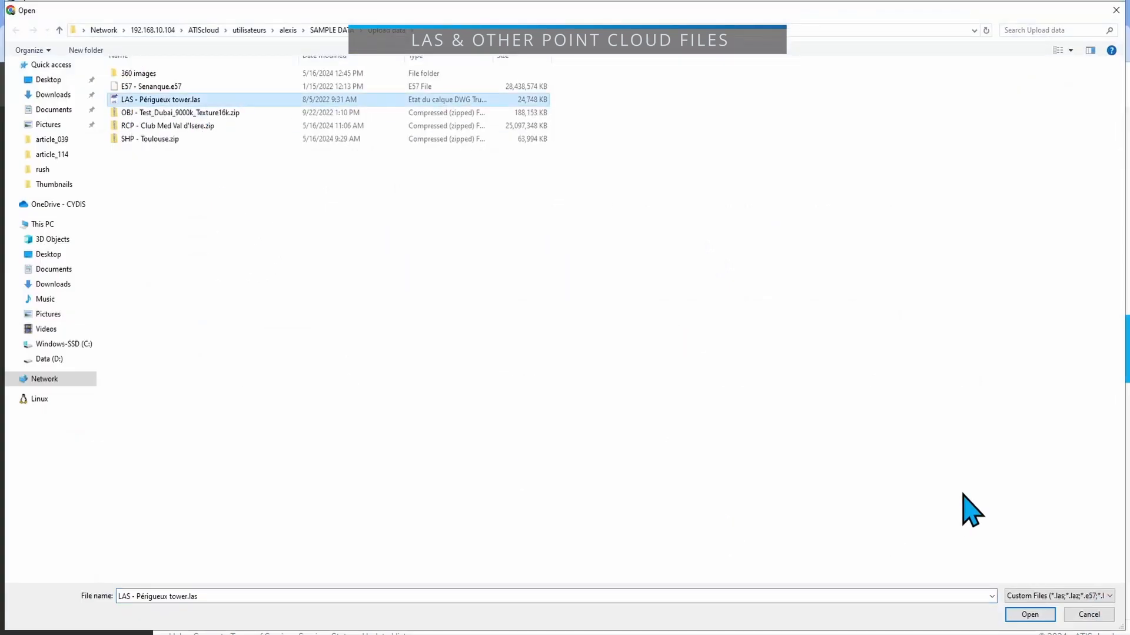
click(1030, 614)
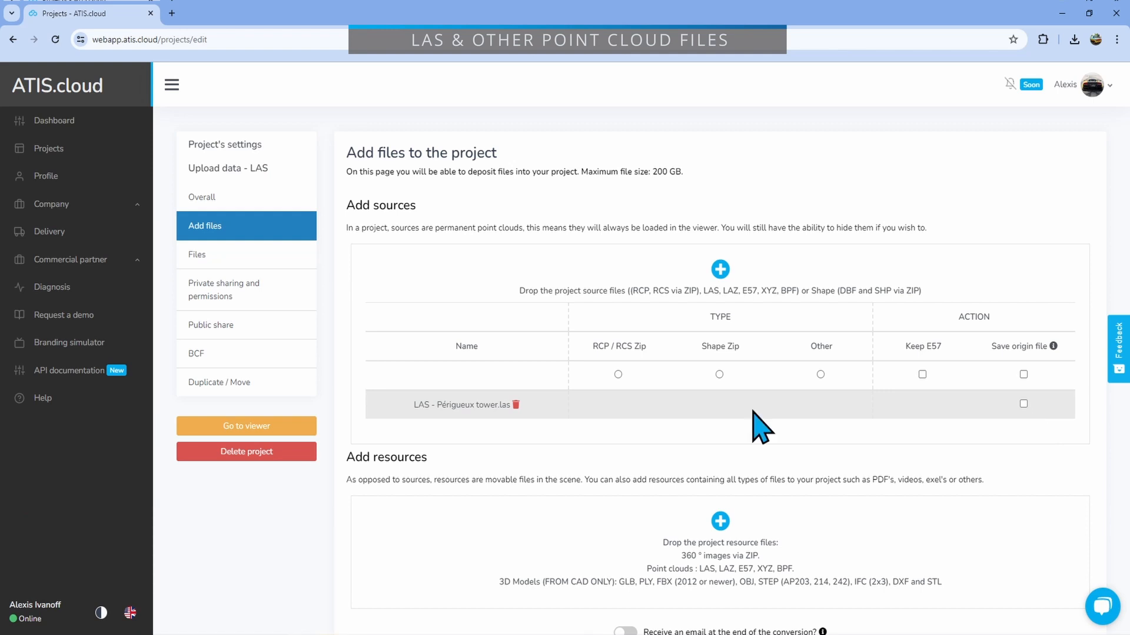
Send LAS - Périgueux tower.las to the project without saving the origin file, confirming with UPLOAD.
scroll(676, 429, down, 2)
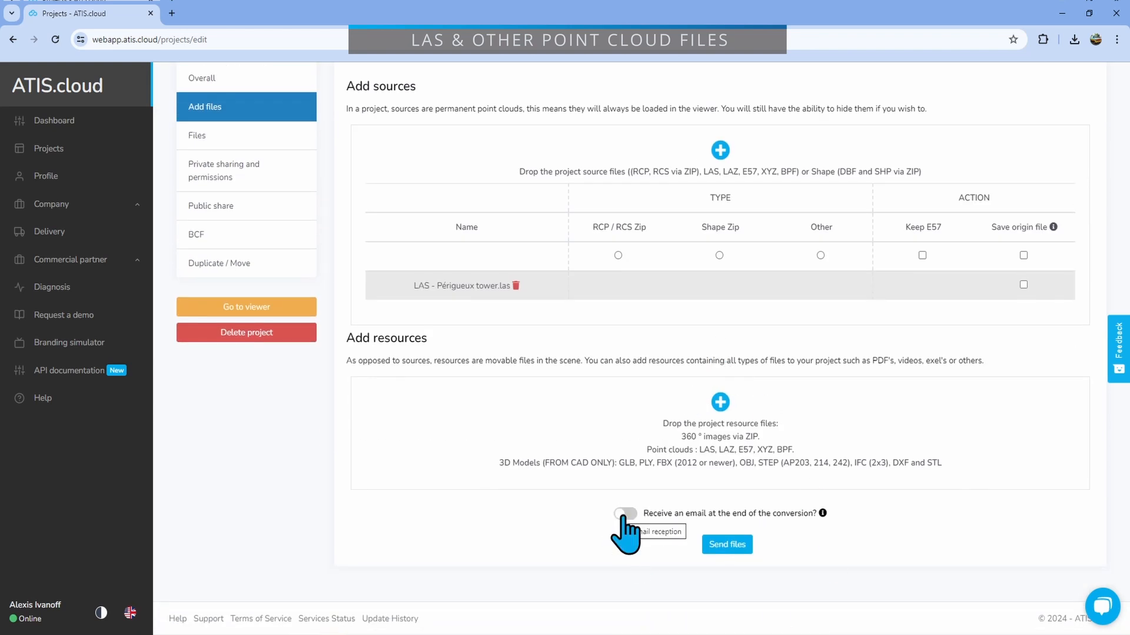
click(735, 550)
double_click(537, 365)
key(ctrl+c)
click(545, 400)
key(ctrl+v)
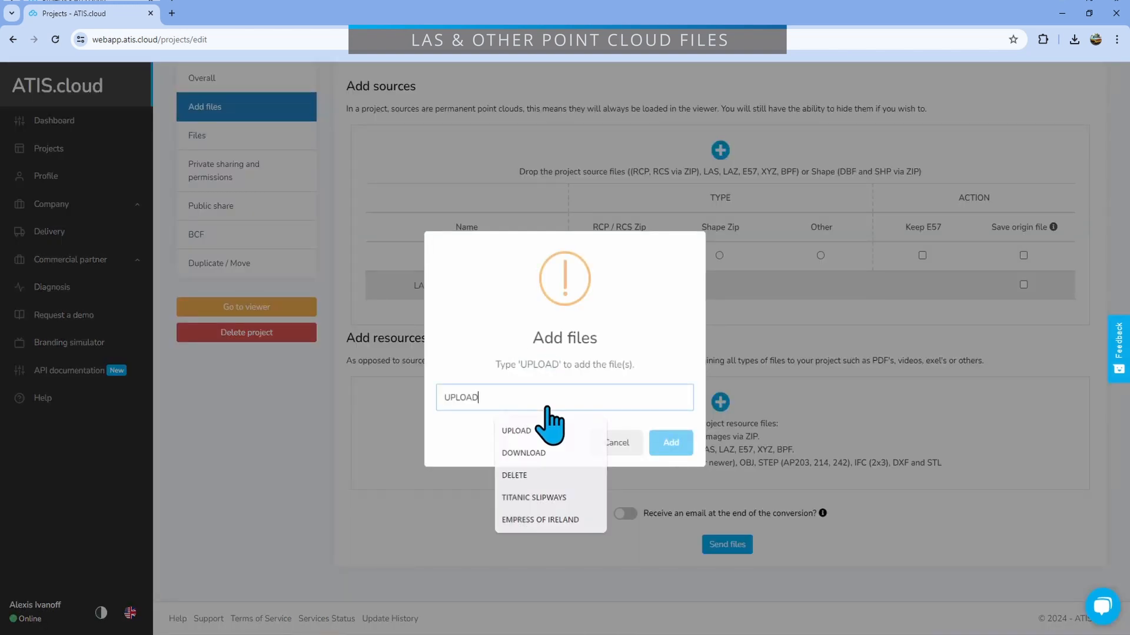
click(673, 448)
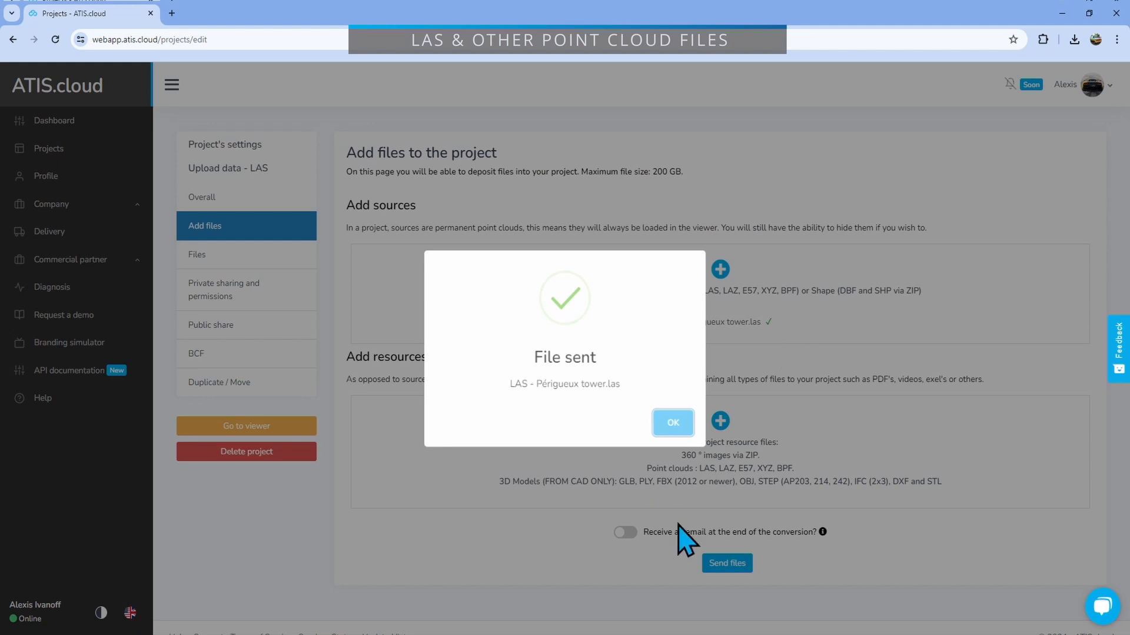
click(673, 424)
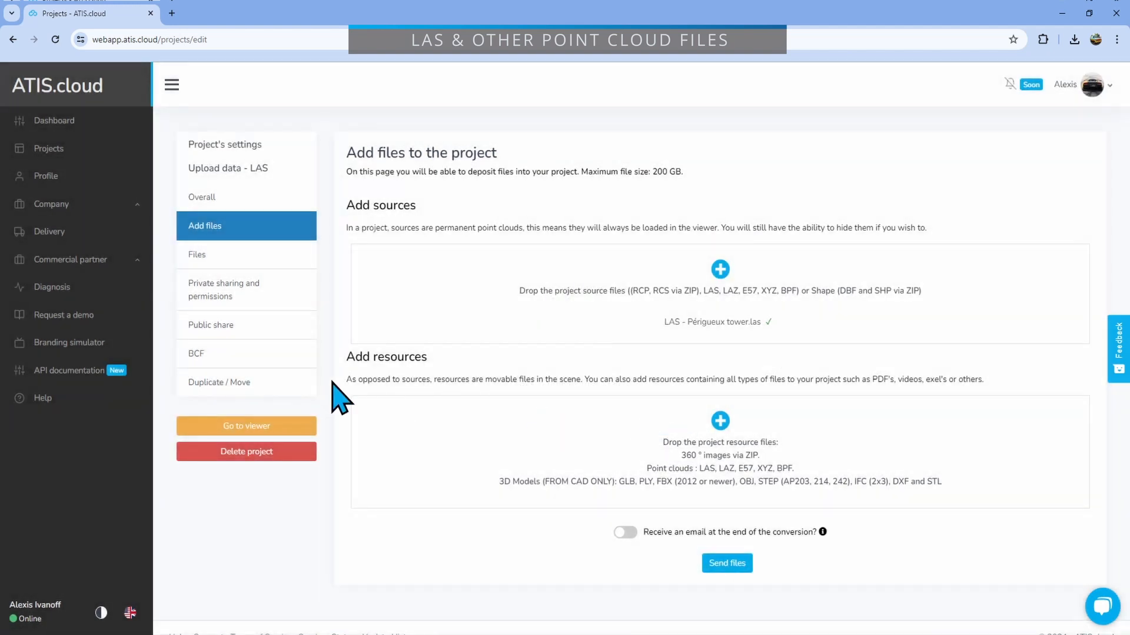
Reload the LAS project page and check the tower source's conversion status in its file list.
key(Return)
click(218, 256)
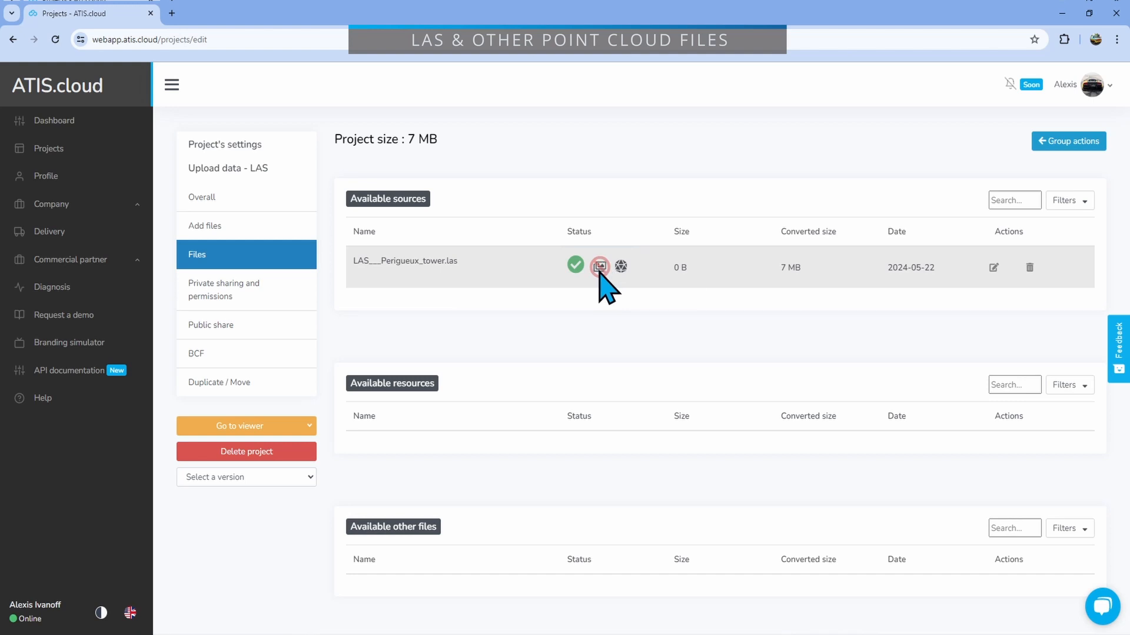
mouse_move(600, 272)
Open the LAS project in the viewer and orbit around the tower point cloud.
click(259, 426)
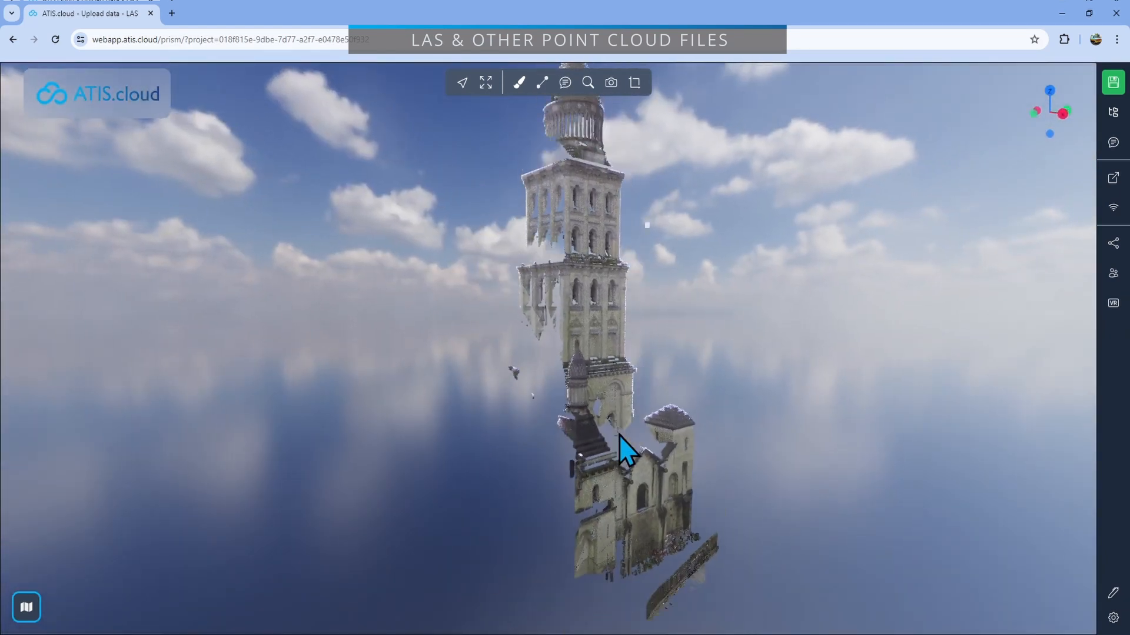
drag(619, 436, 558, 431)
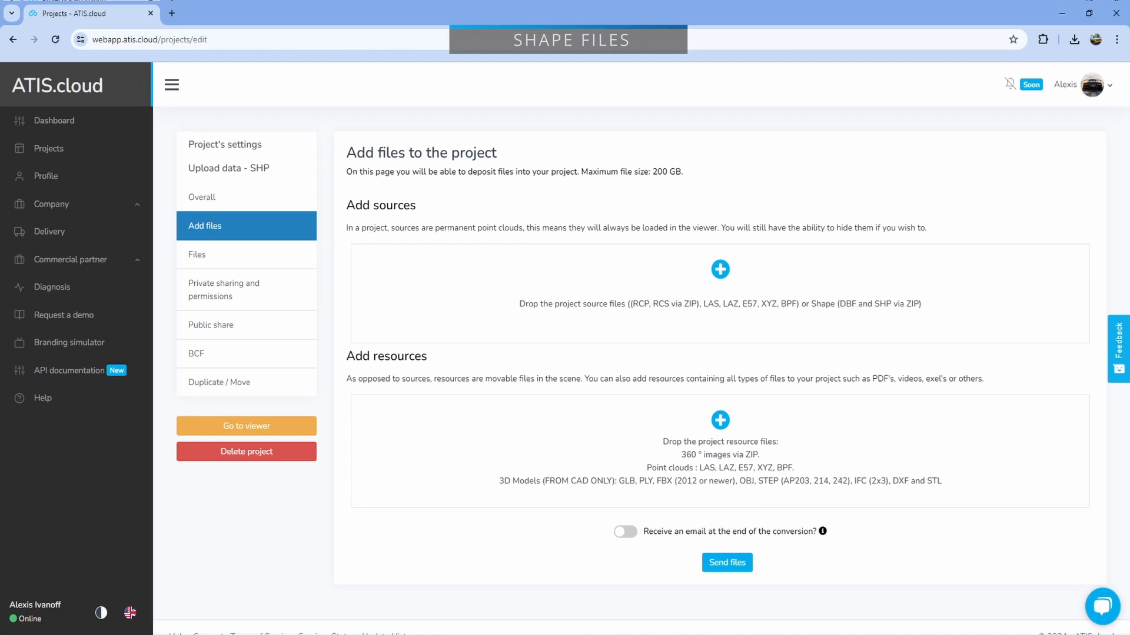
In File Explorer, examine the contents of SHP - Toulouse.zip, including the gis_osm_water_a_07_1 file set, and return to the Upload data folder.
drag(2, 86, 320, 85)
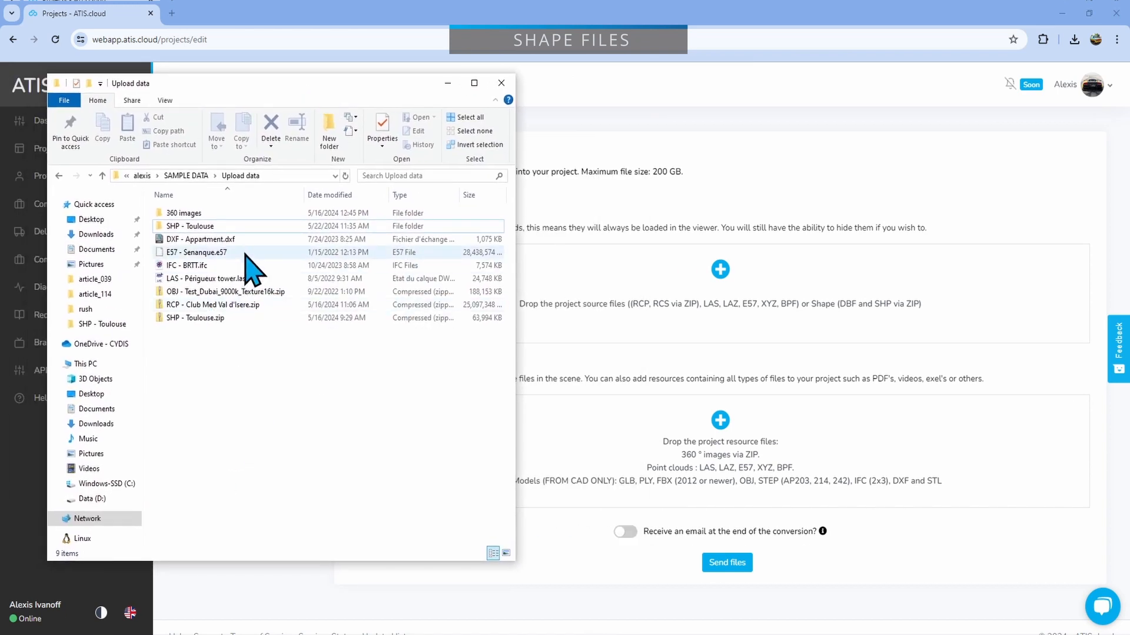
double_click(222, 320)
click(596, 325)
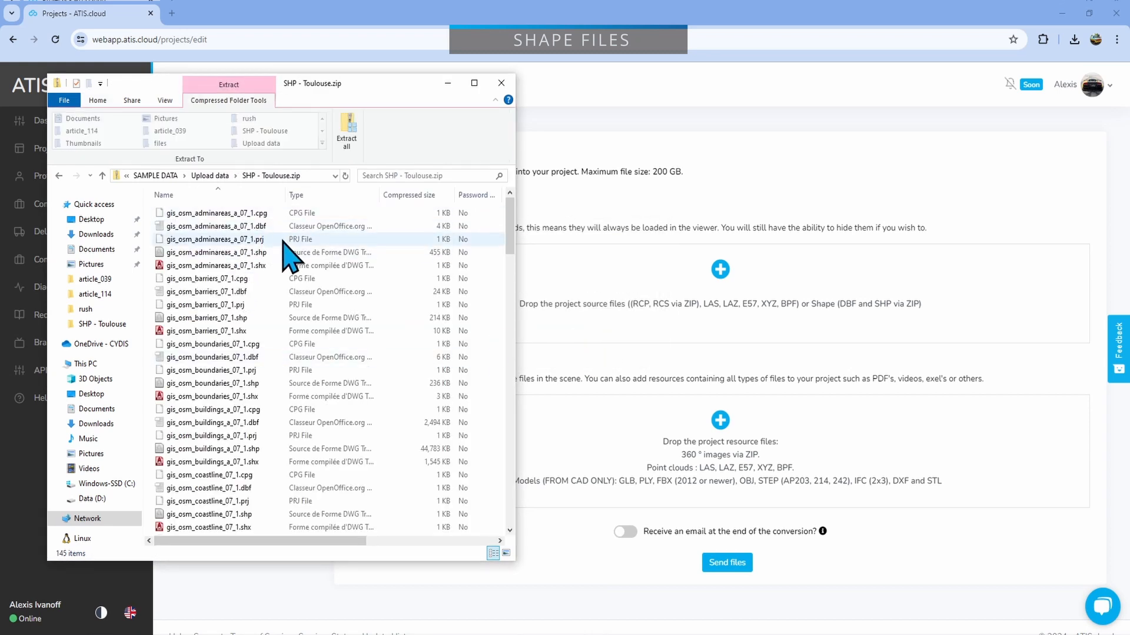
scroll(289, 271, down, 12)
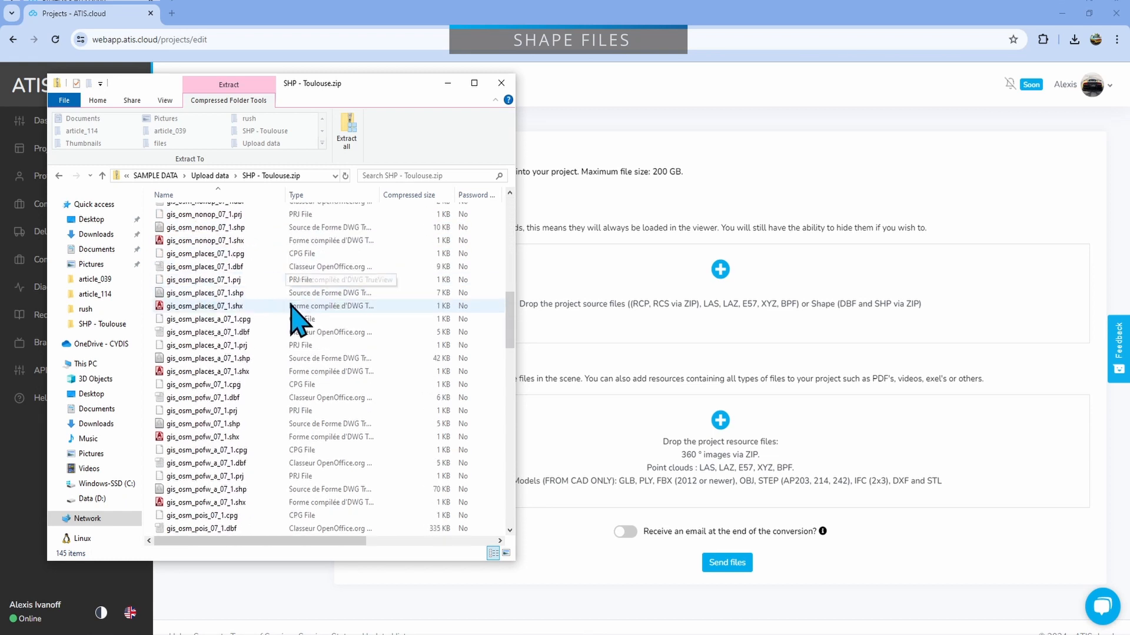
scroll(297, 321, down, 12)
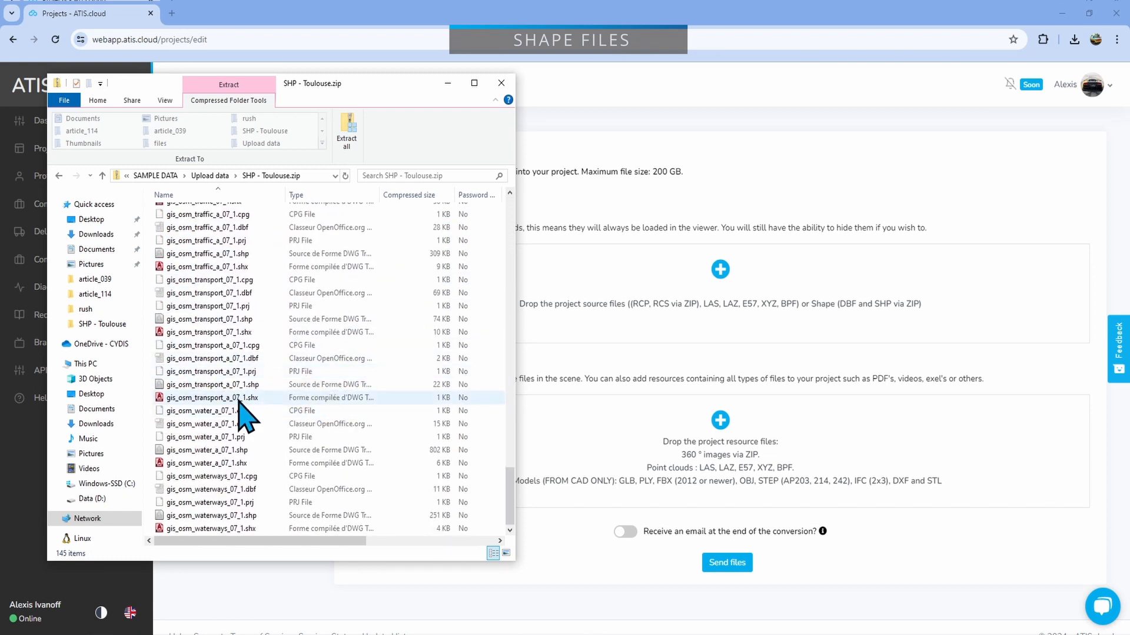
click(239, 412)
shift+click(242, 463)
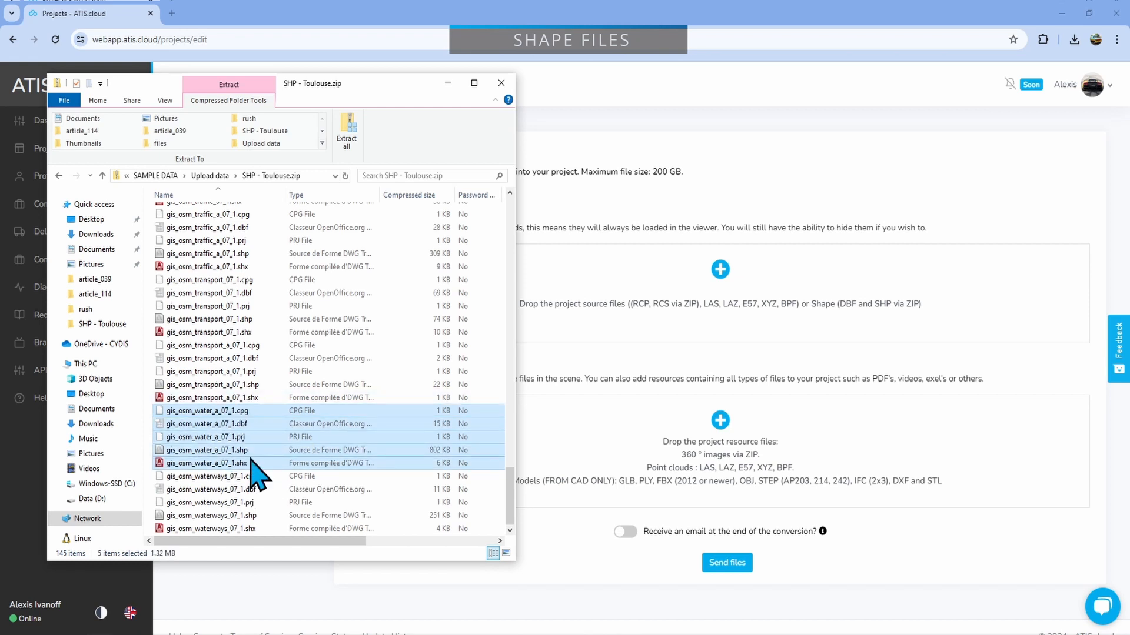
click(275, 423)
click(210, 176)
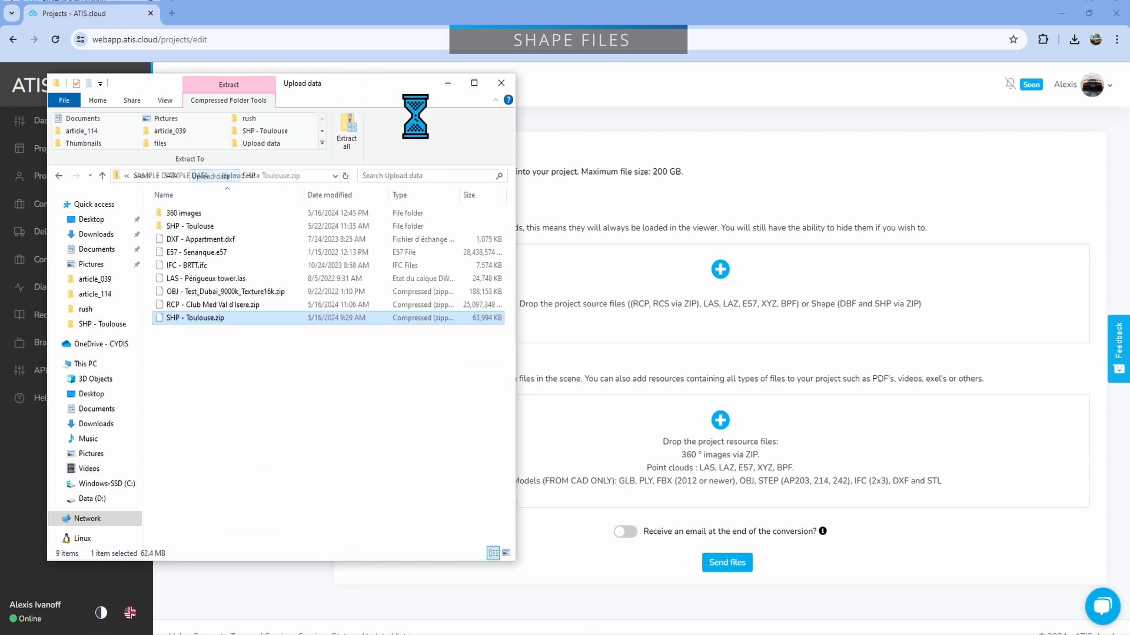
Try to add SHP - Toulouse.zip as a source of the SHP project and remove it from the list.
drag(406, 87, 644, 126)
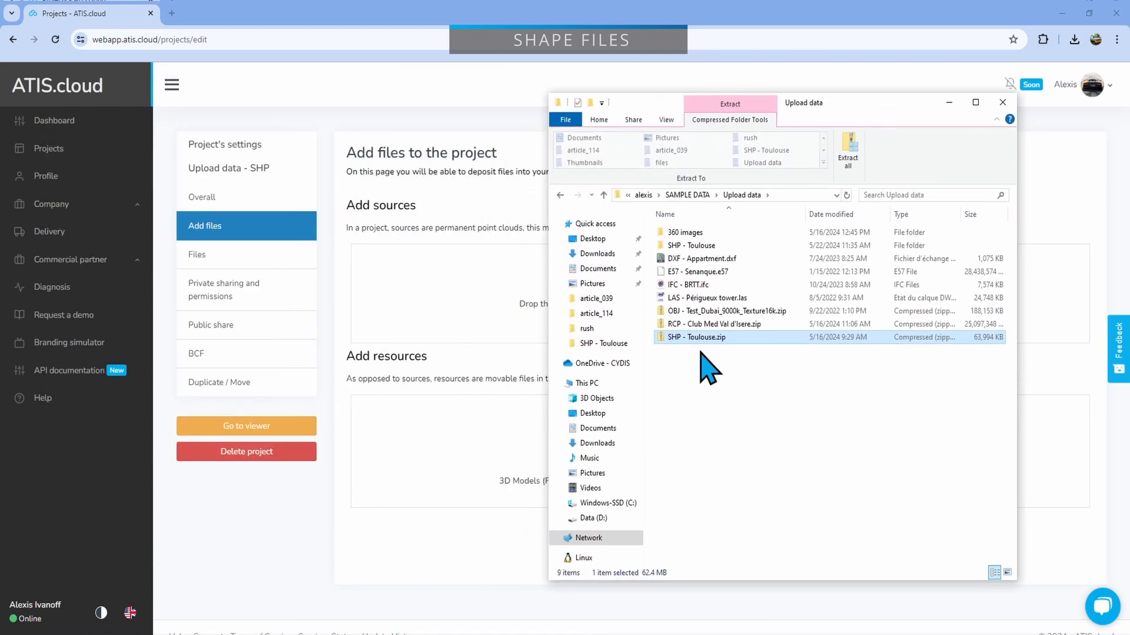
drag(713, 340, 474, 295)
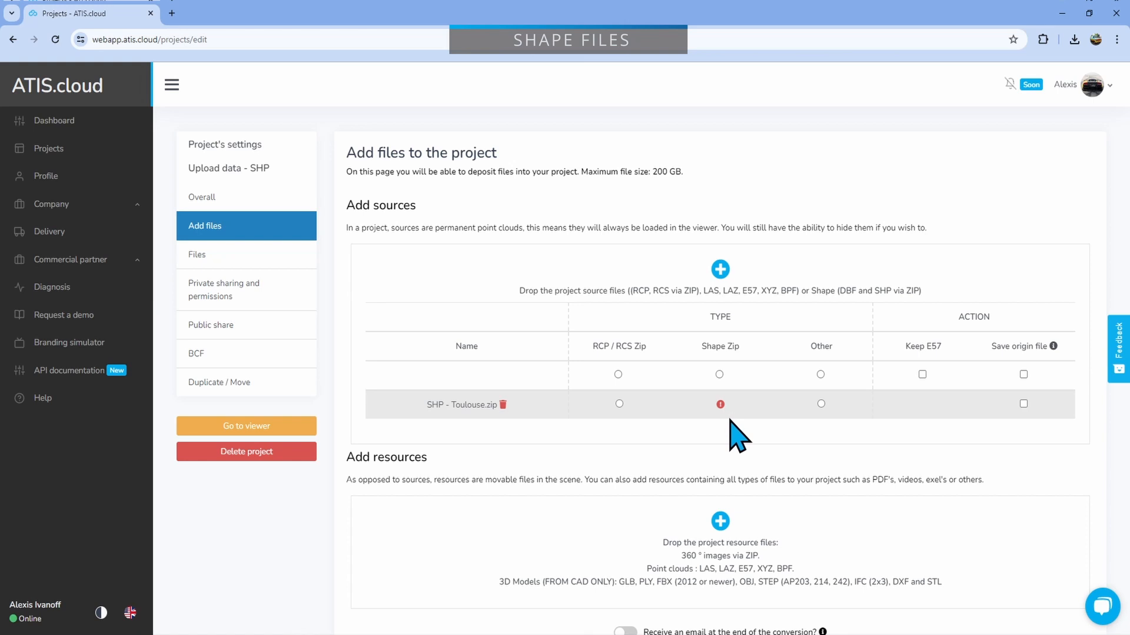
click(502, 405)
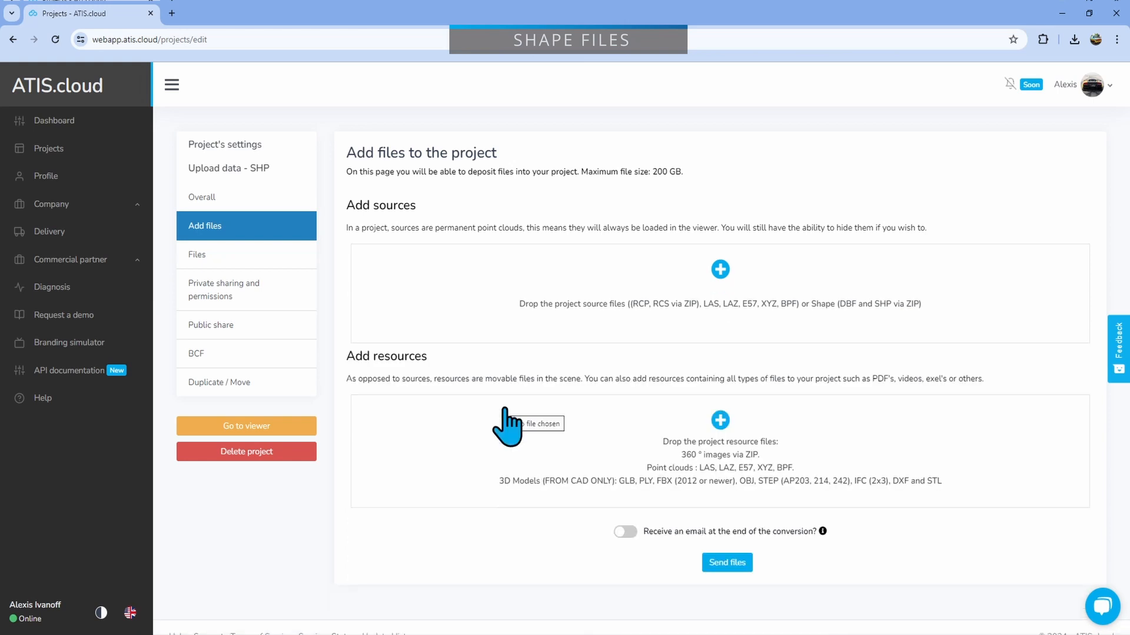
In File Explorer, examine the contents of Barriers.zip inside the SHP - Toulouse folder and return to that folder.
key(alt+Tab)
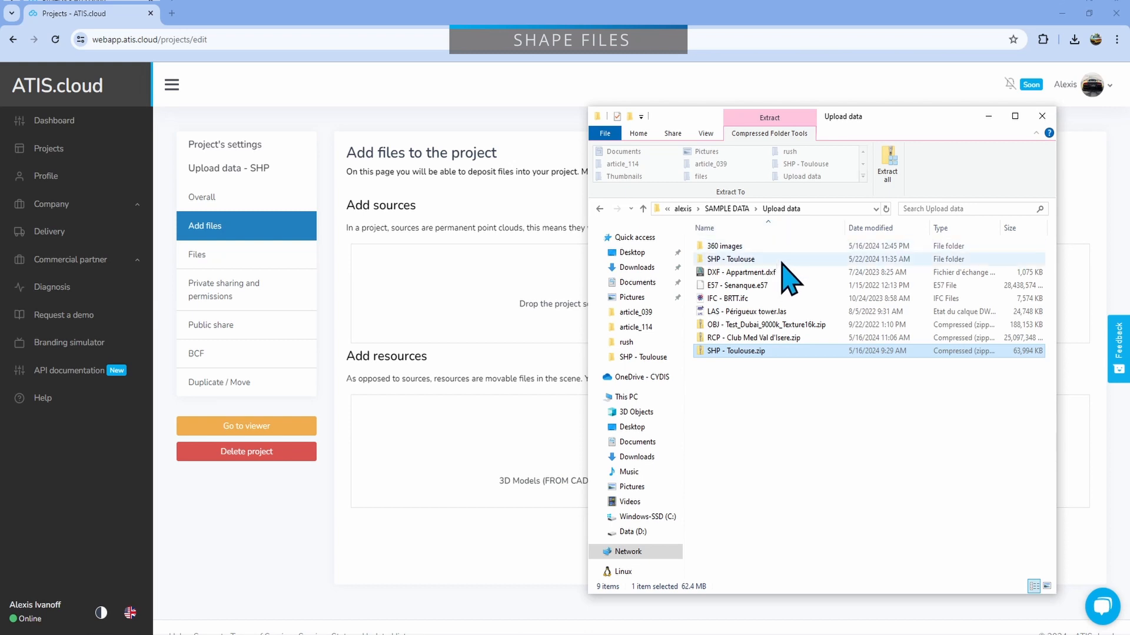
double_click(746, 259)
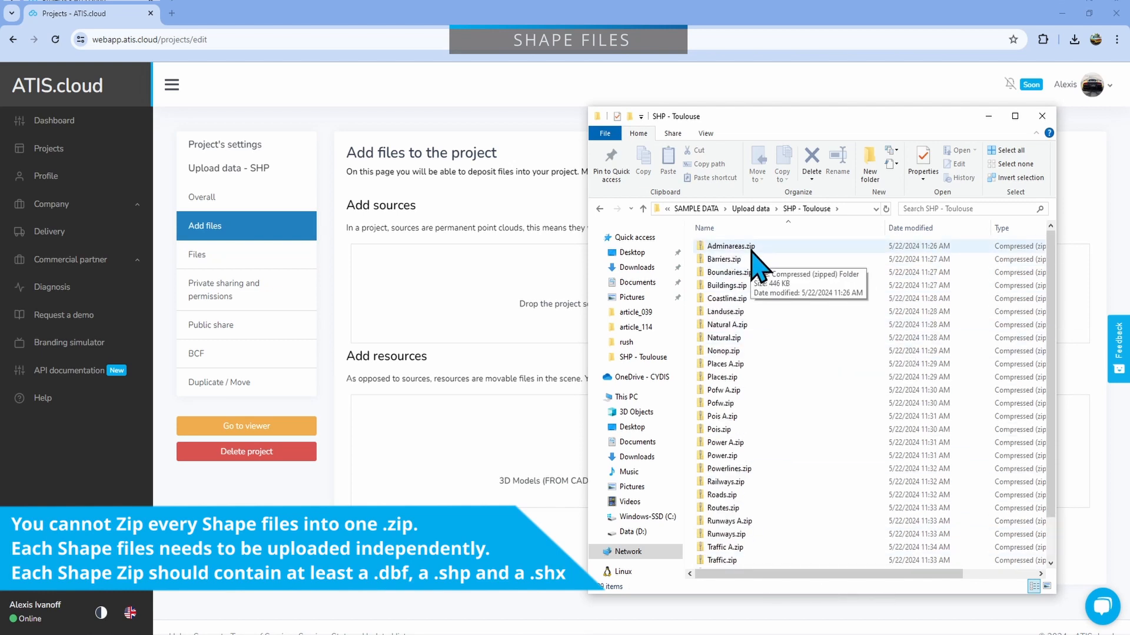
double_click(735, 262)
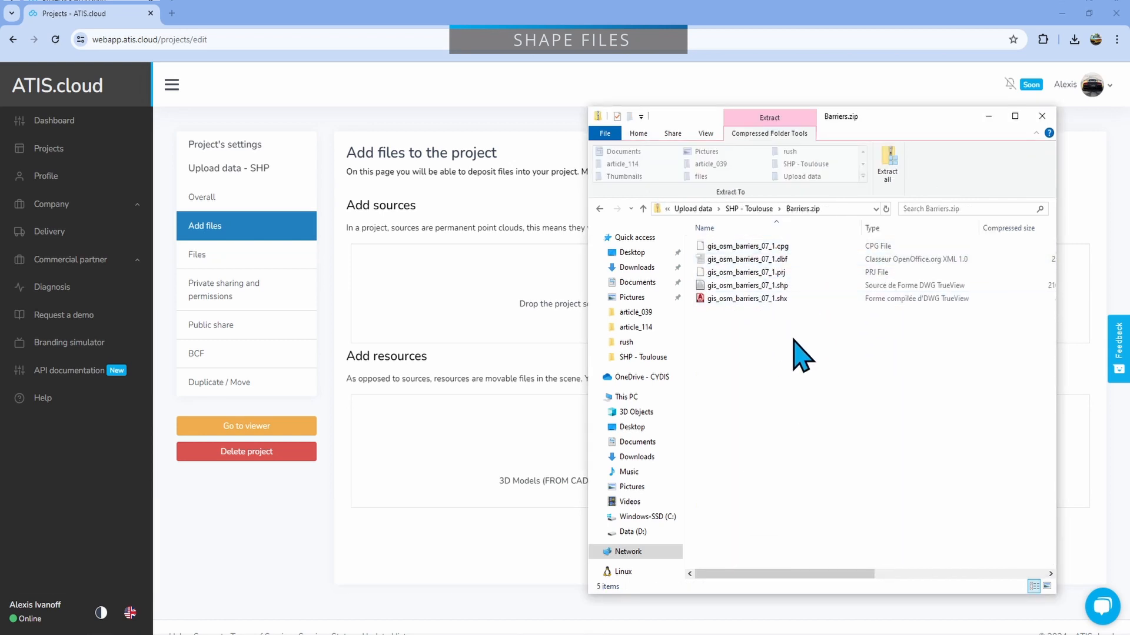
click(759, 210)
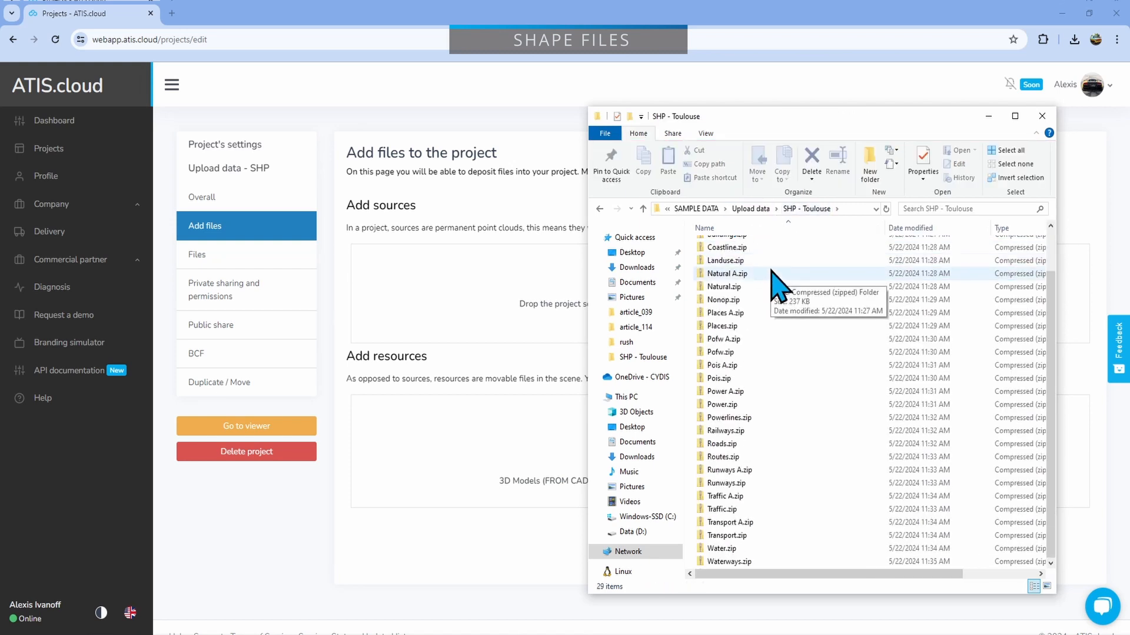
Add all the zip files of the SHP - Toulouse folder, from Adminareas.zip to Waterways.zip, as sources of the SHP project.
click(745, 247)
scroll(750, 324, down, 2)
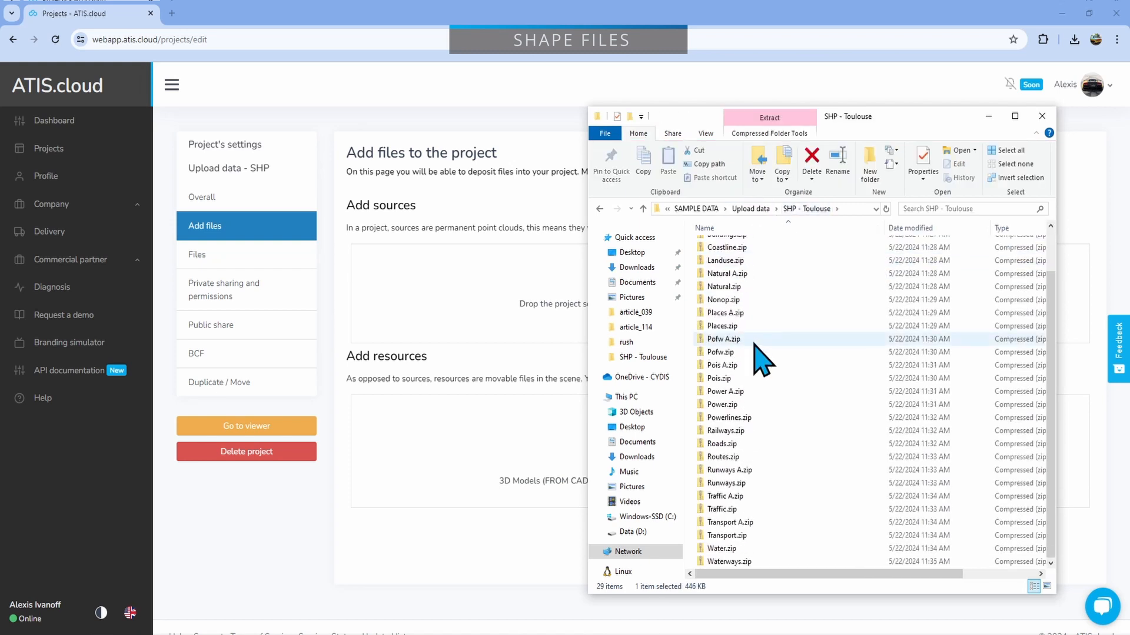
click(758, 563)
shift+click(757, 561)
scroll(790, 449, up, 2)
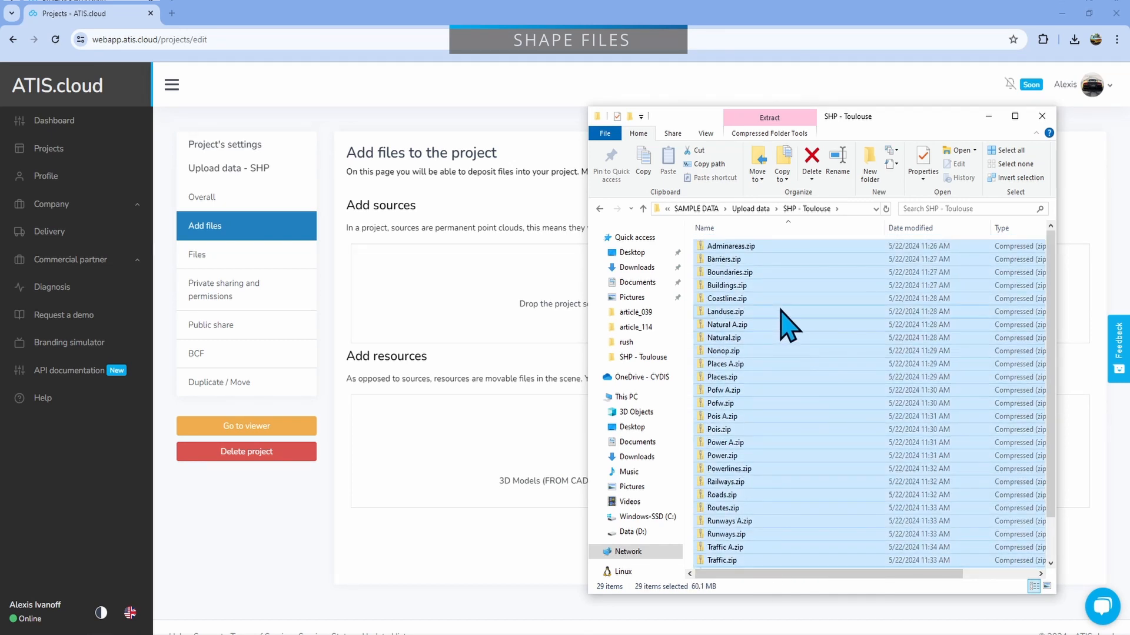
drag(780, 309, 471, 317)
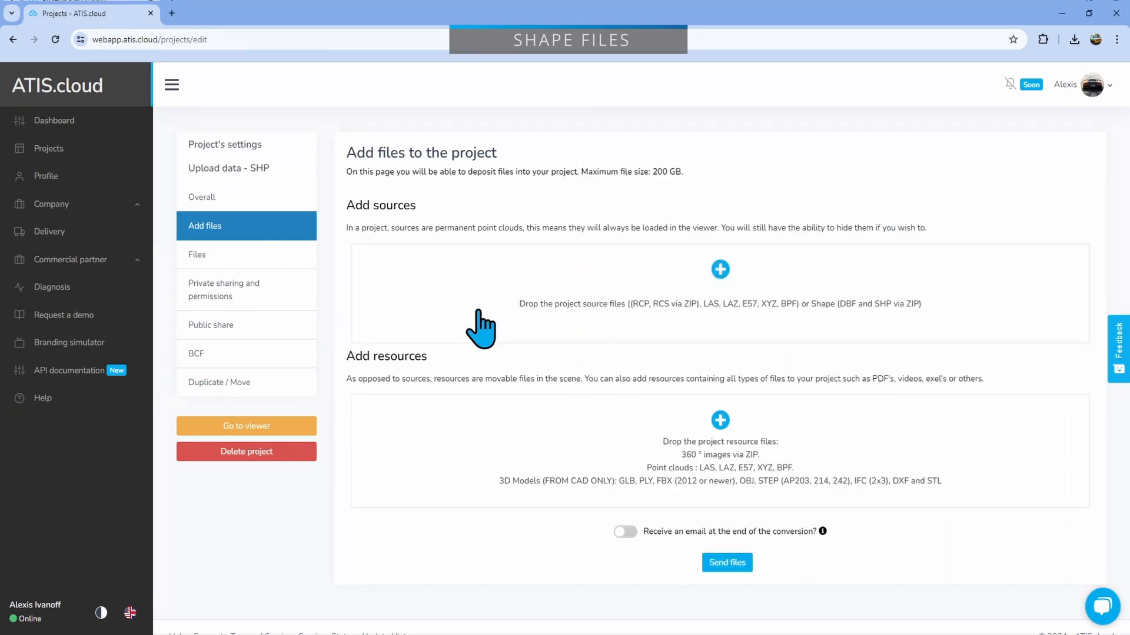
Set the type of all the added source files to Shape Zip.
scroll(739, 371, down, 6)
scroll(739, 371, up, 5)
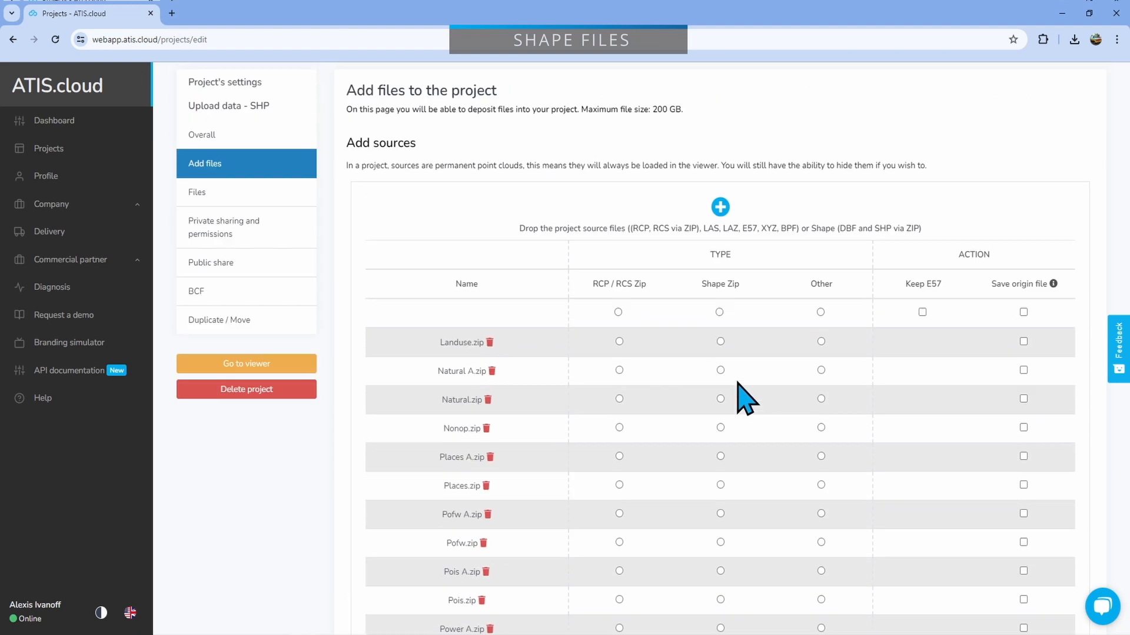
click(721, 341)
click(719, 312)
scroll(734, 436, down, 10)
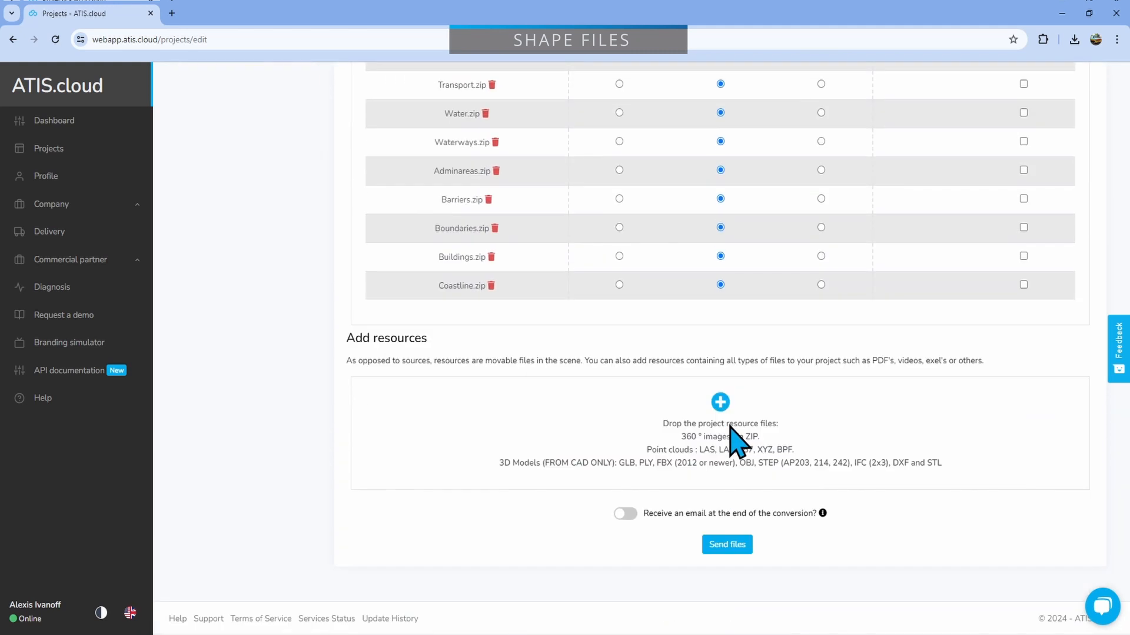
Review the source list's type and action options, send the files and confirm the upload with "UPLOAD".
scroll(732, 441, up, 10)
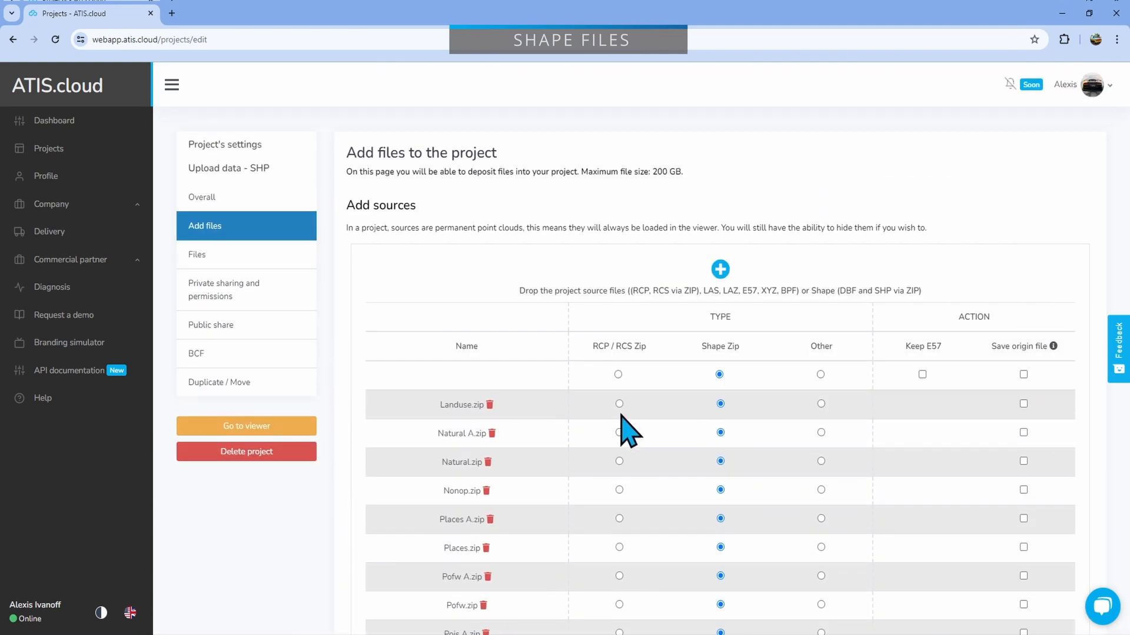
scroll(712, 438, down, 1)
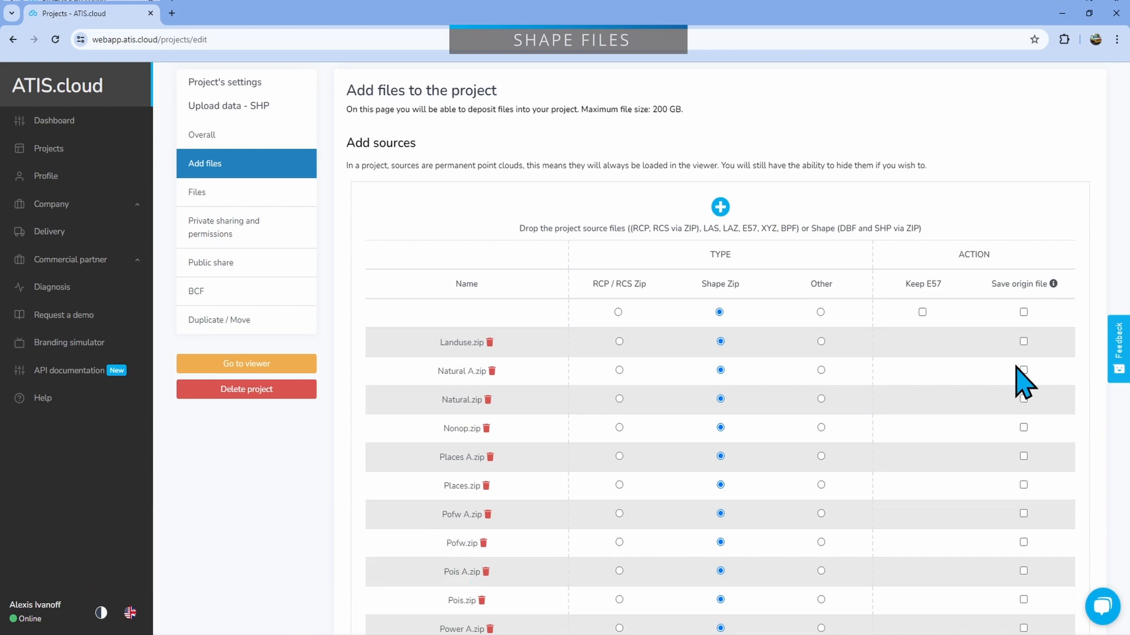
scroll(976, 370, down, 15)
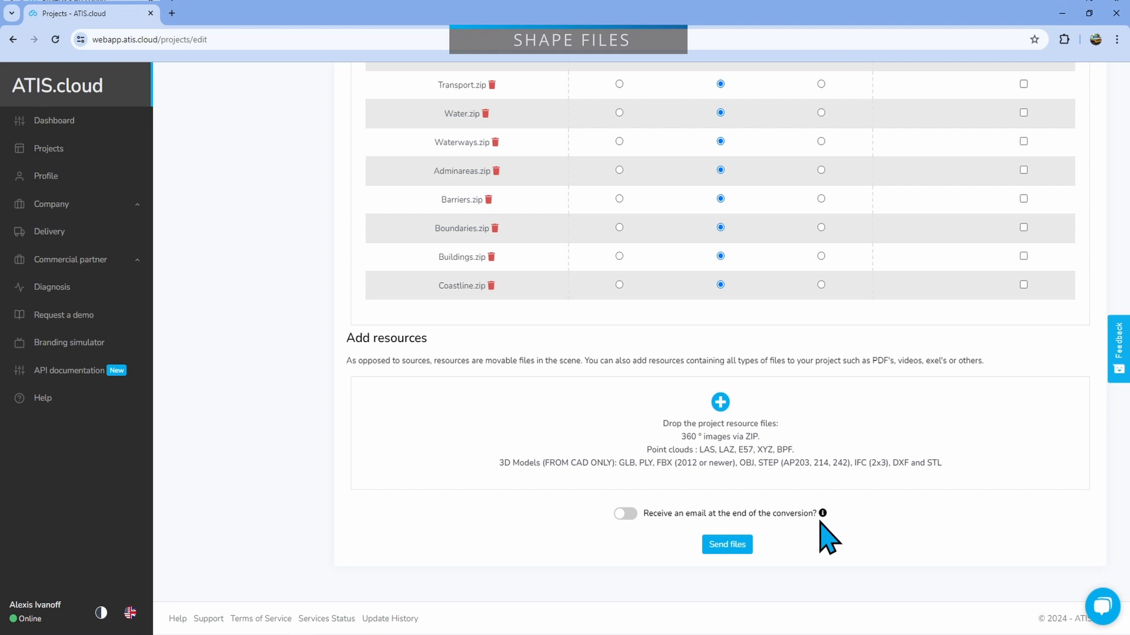
click(734, 547)
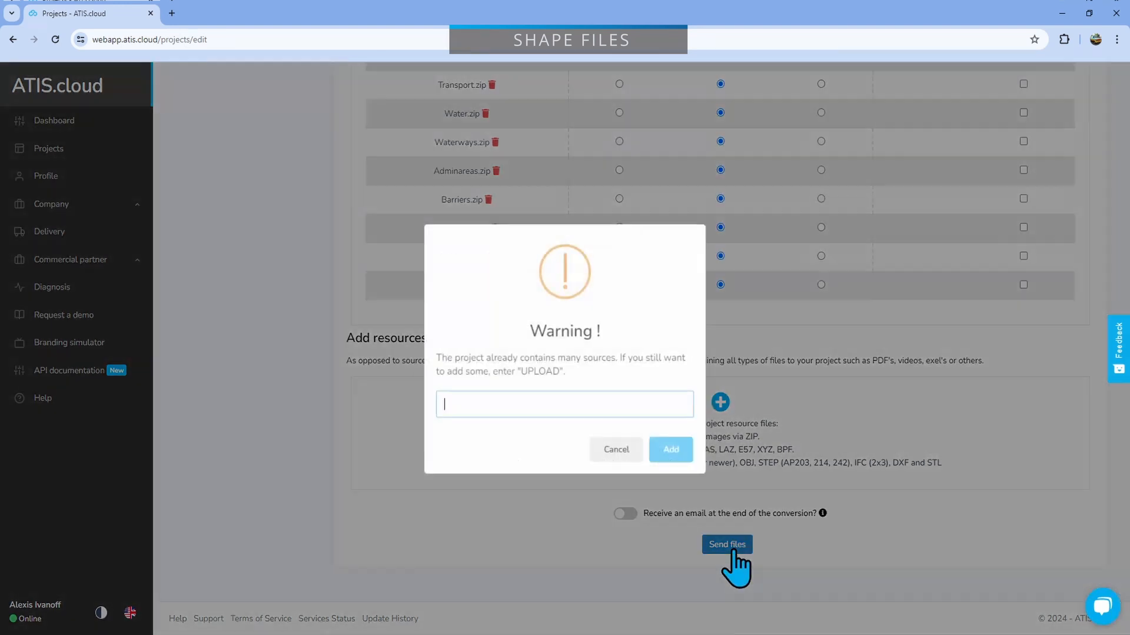
click(539, 404)
text(UPLOAD)
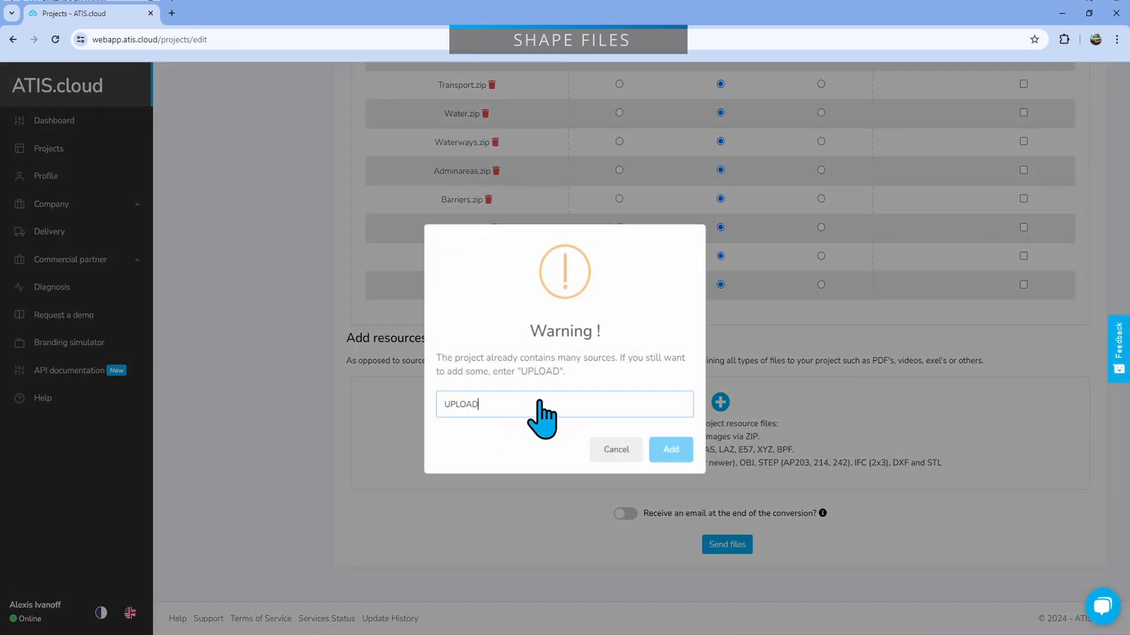
key(Return)
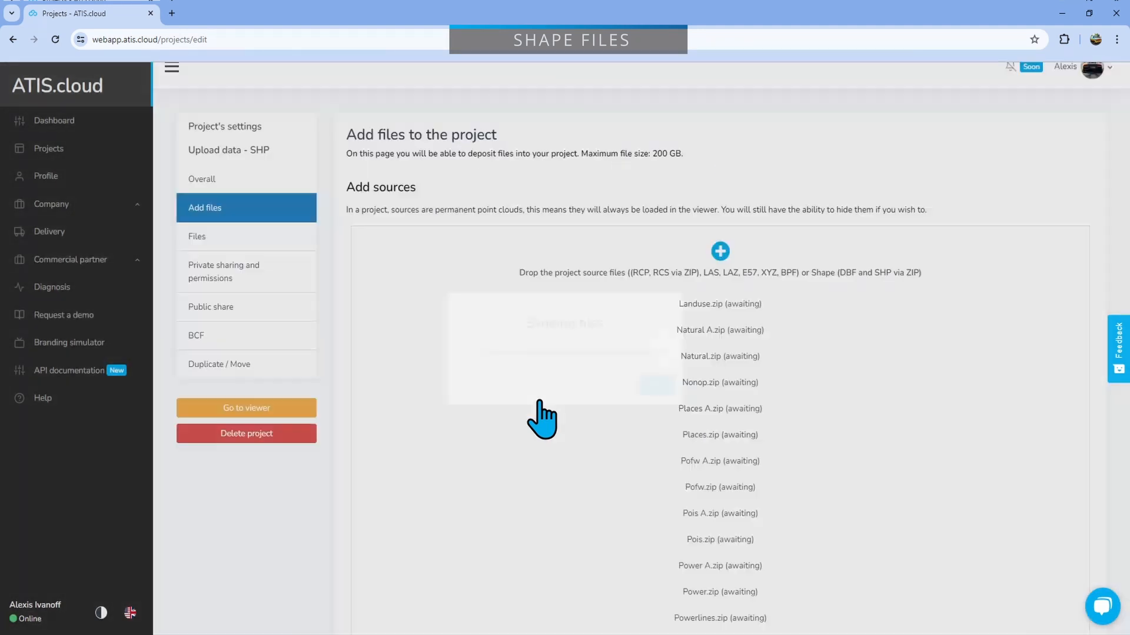
click(674, 393)
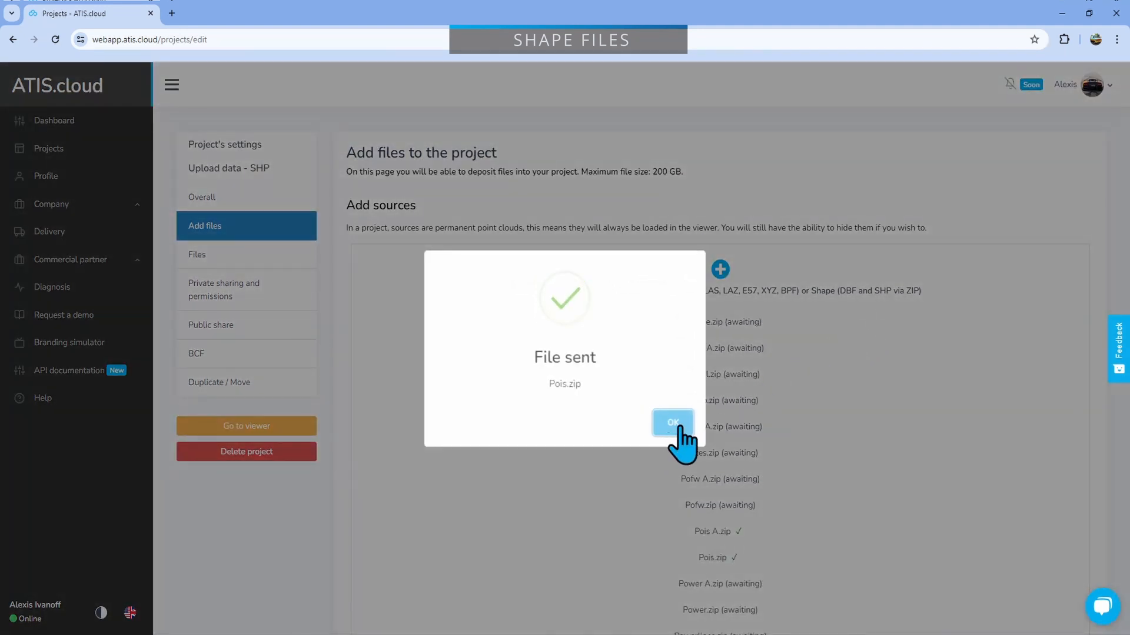
Acknowledge the file-sent confirmations and check the sending status of every Shape zip in the source list.
click(680, 428)
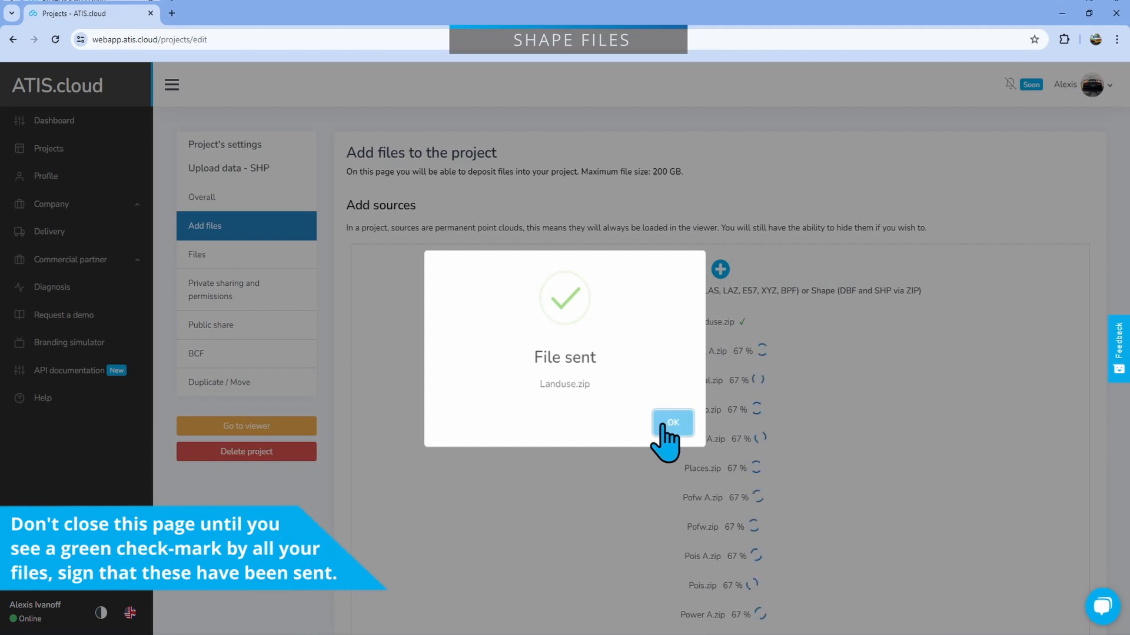
click(662, 427)
click(662, 427)
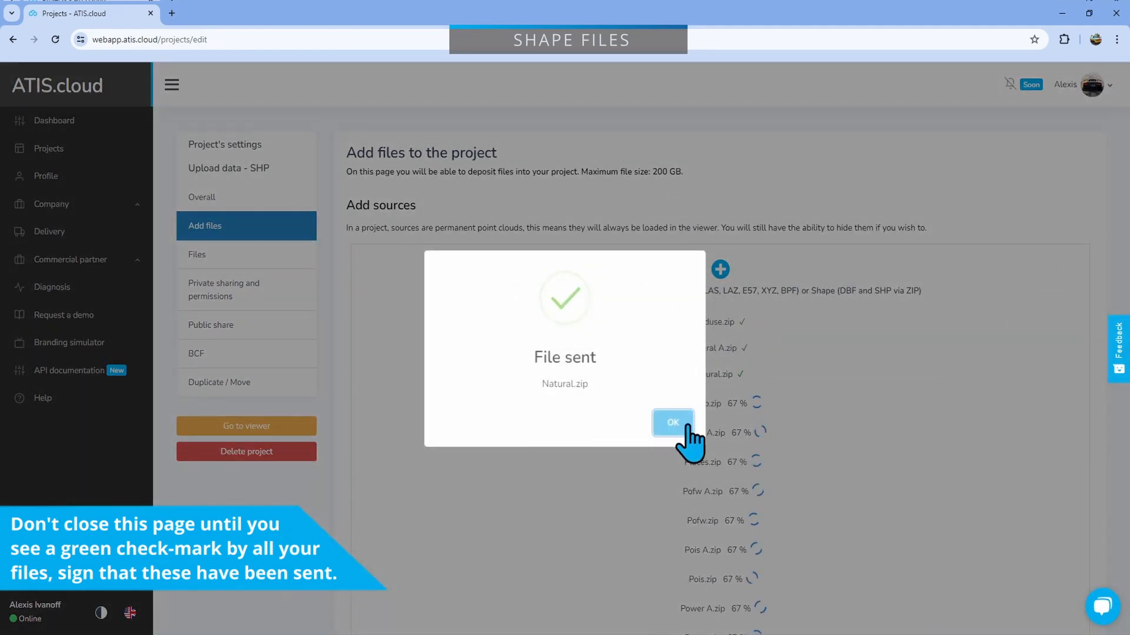
click(686, 428)
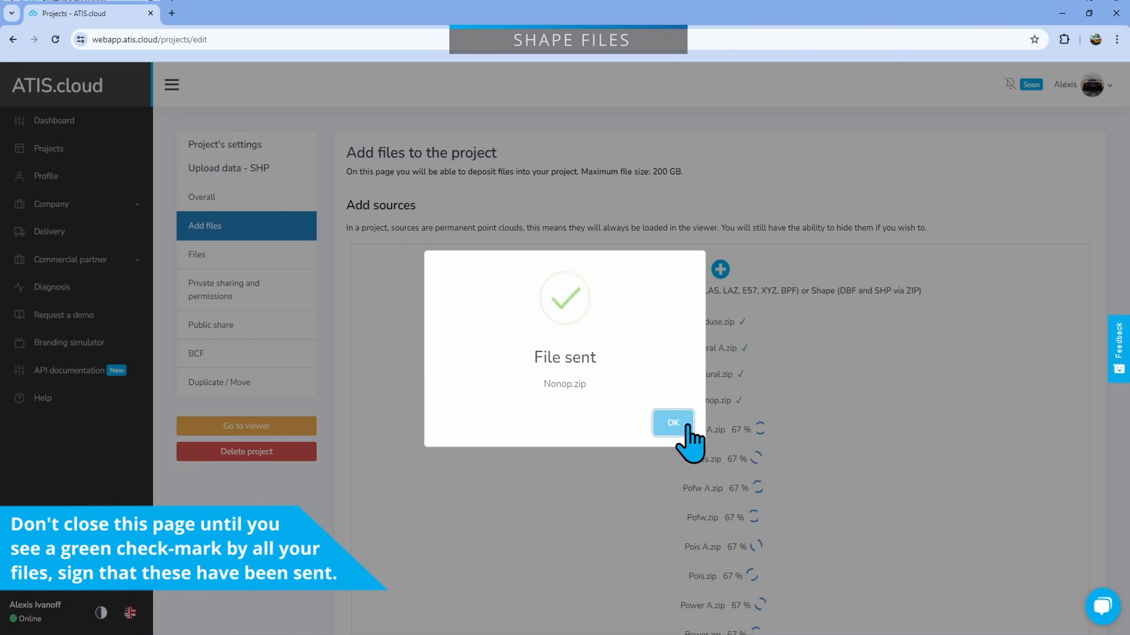
click(686, 427)
click(686, 425)
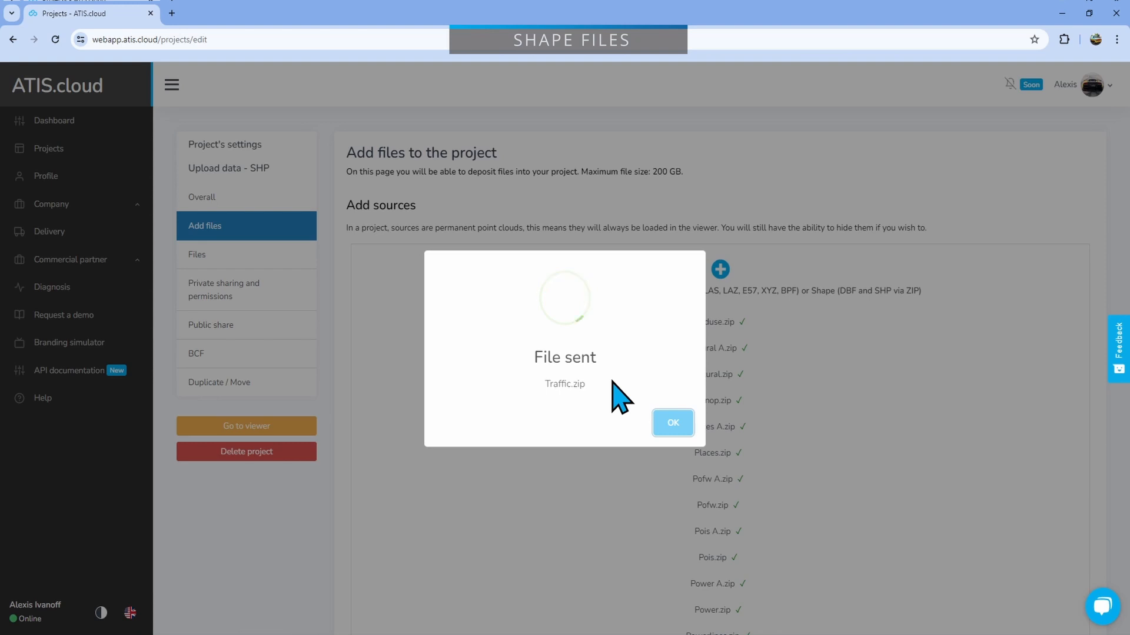
click(674, 423)
scroll(800, 456, down, 10)
scroll(798, 494, down, 2)
scroll(757, 471, up, 4)
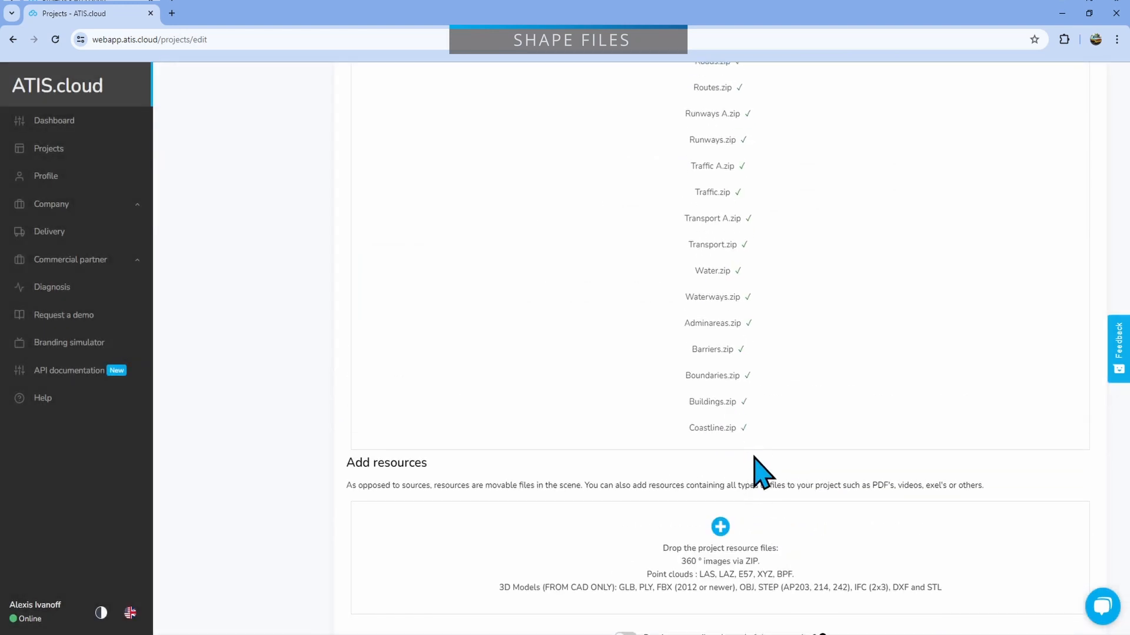
scroll(743, 459, up, 7)
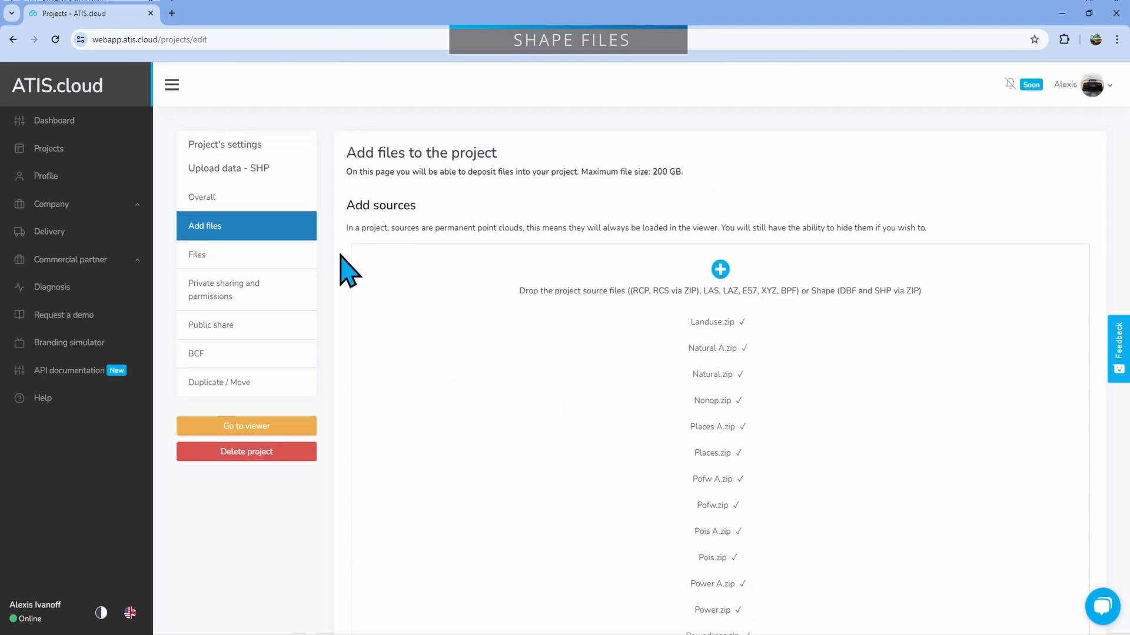
Reload the SHP project page and check the conversion status of all Shape sources in its file list.
key(F5)
key(Return)
click(273, 254)
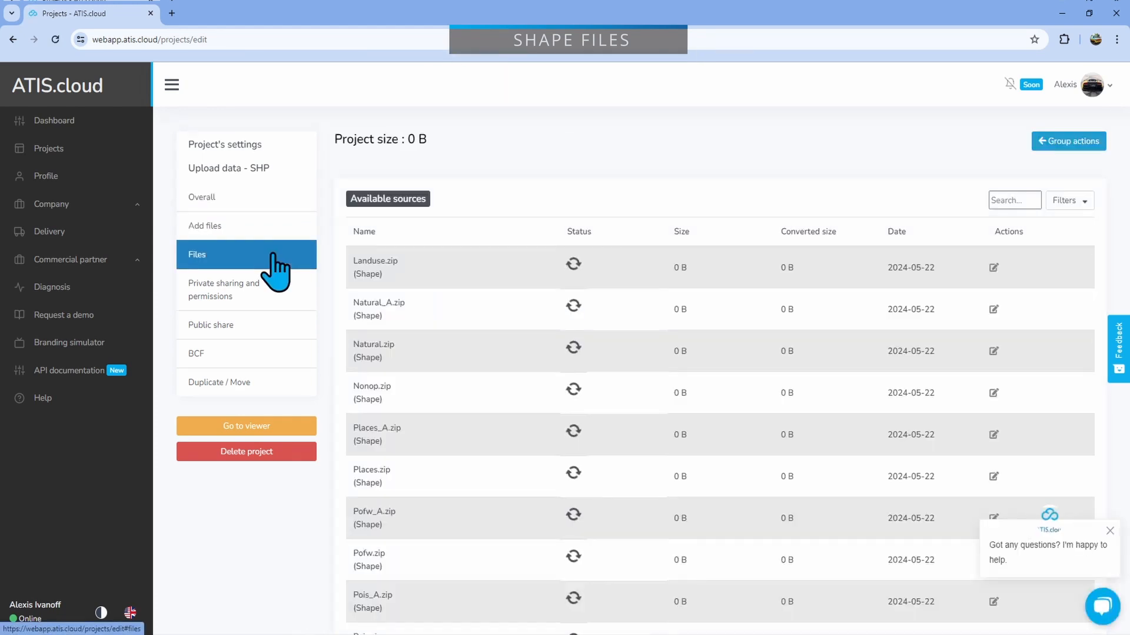
scroll(585, 326, down, 10)
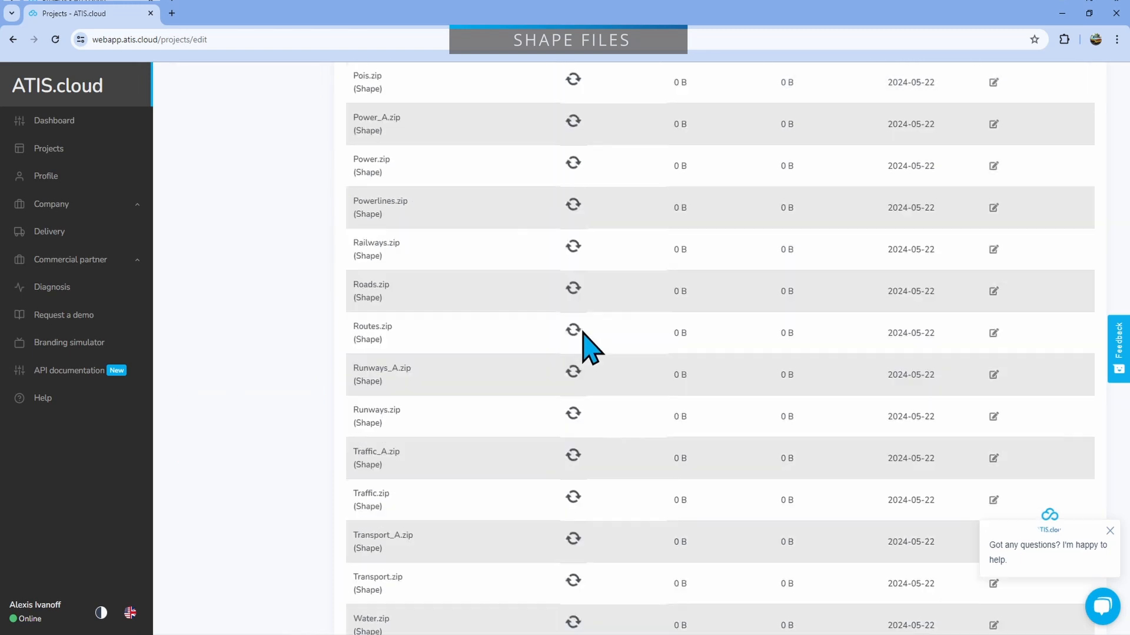
scroll(583, 333, down, 11)
scroll(582, 408, up, 7)
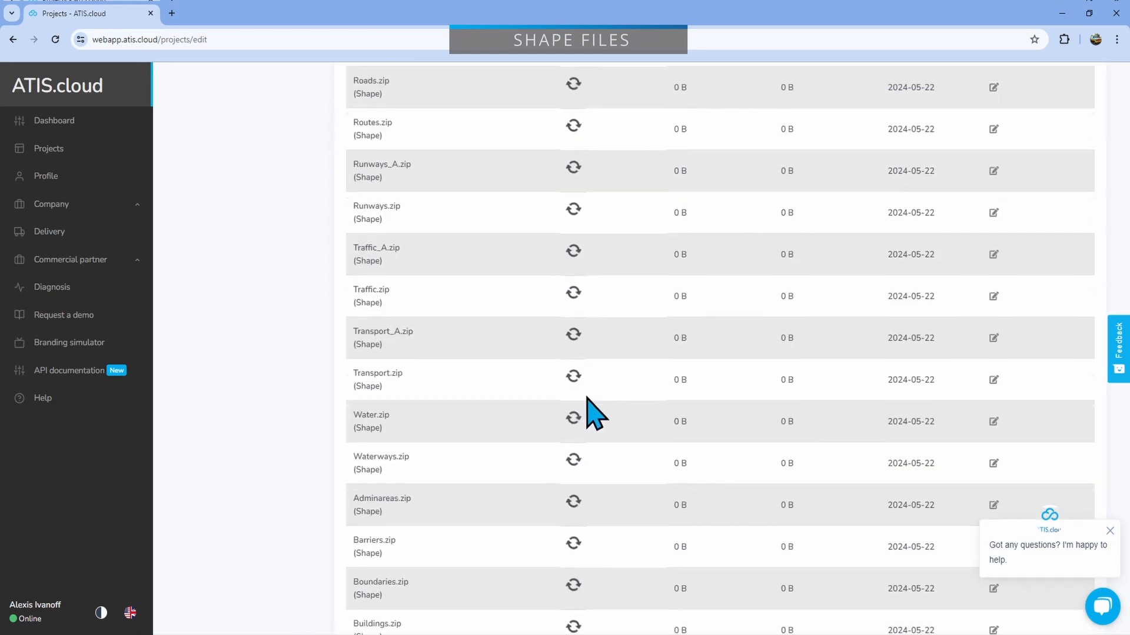
scroll(587, 399, up, 13)
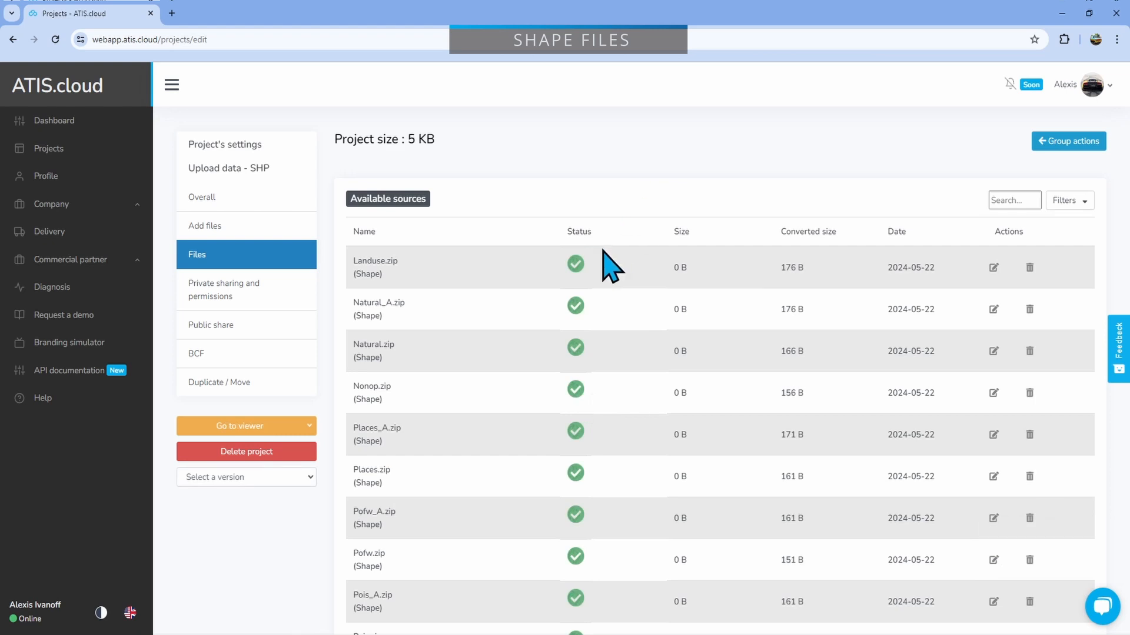
scroll(609, 268, down, 12)
scroll(609, 268, down, 5)
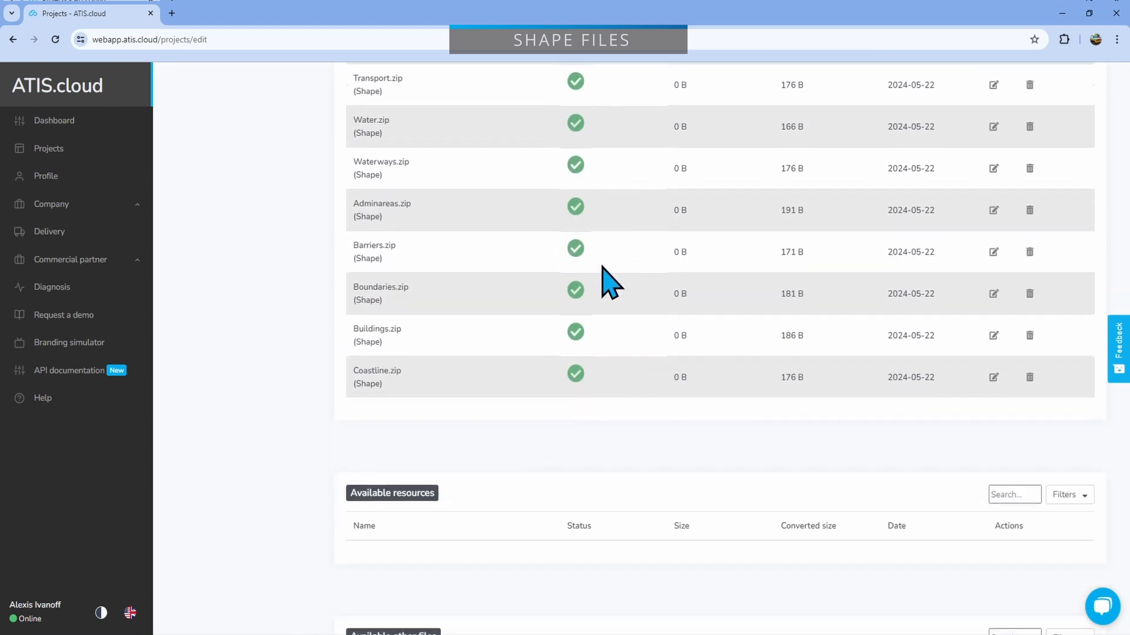
scroll(588, 393, up, 5)
scroll(589, 394, up, 15)
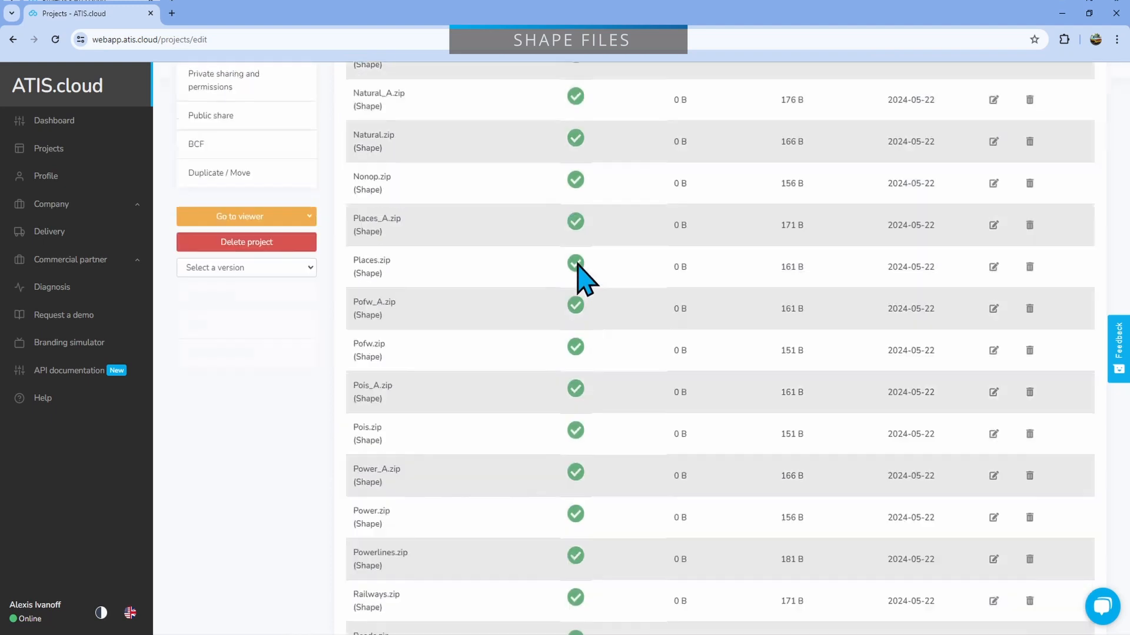
Open the SHP project in the viewer and orbit and zoom in on the Toulouse vector map.
click(247, 424)
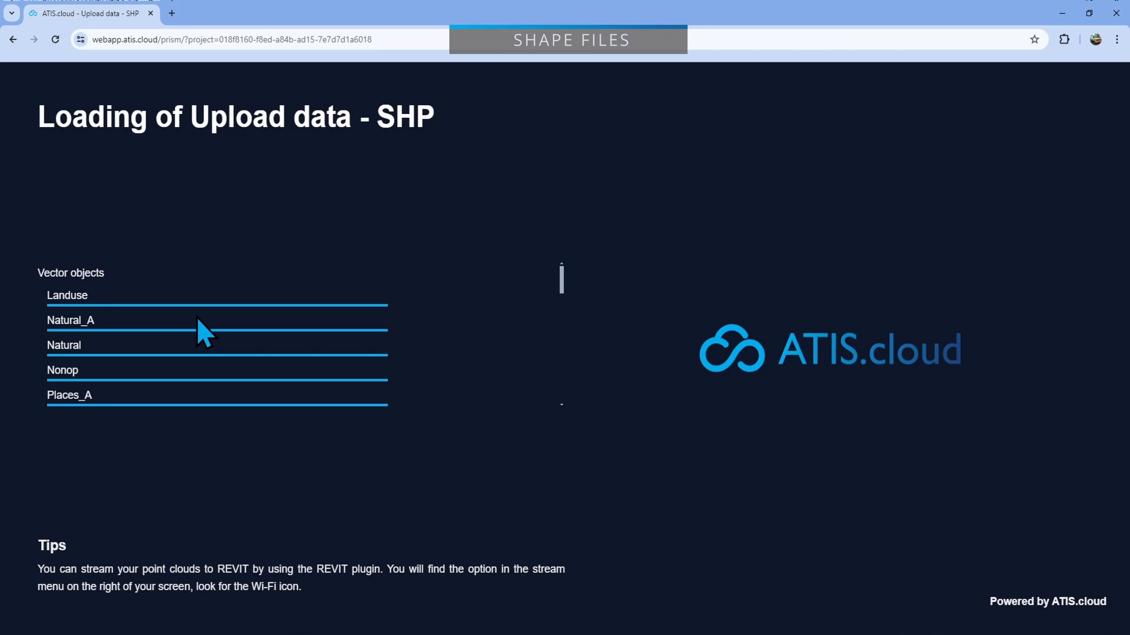
scroll(199, 326, down, 10)
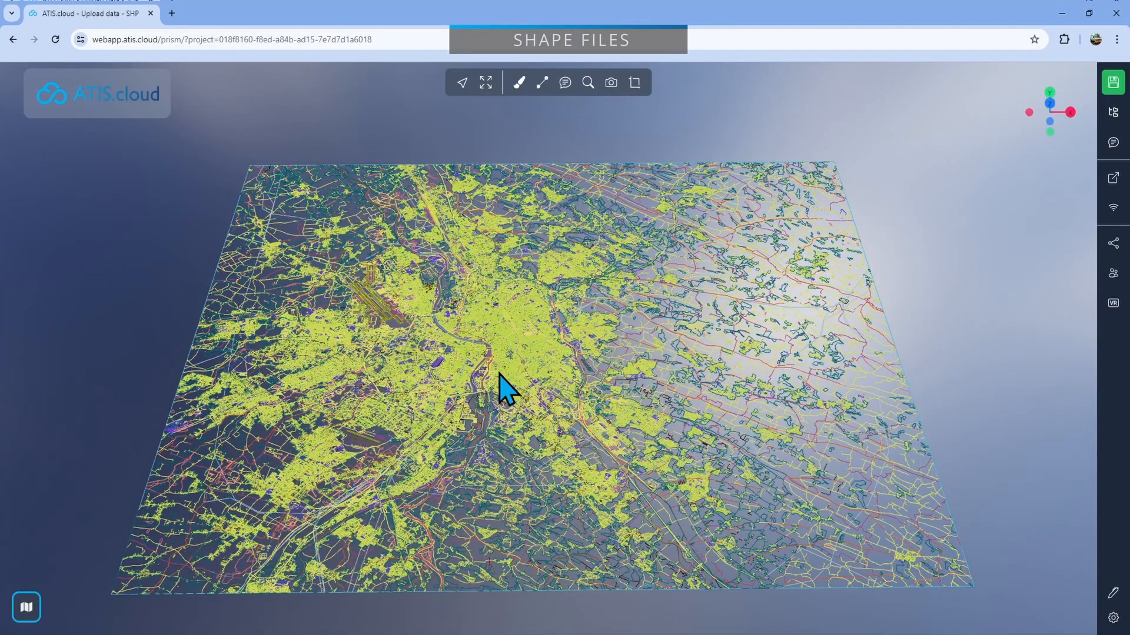
drag(499, 372, 610, 363)
scroll(508, 412, up, 5)
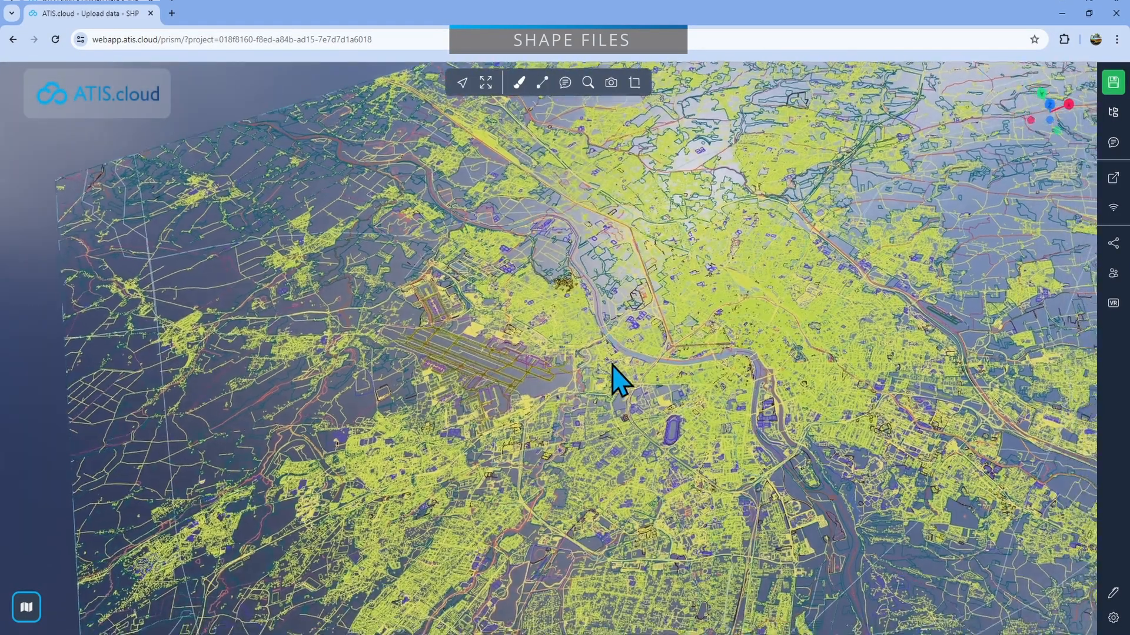
scroll(601, 363, down, 1)
Expand the Vector objects group in the project hierarchy and hide all of its layers.
click(1113, 112)
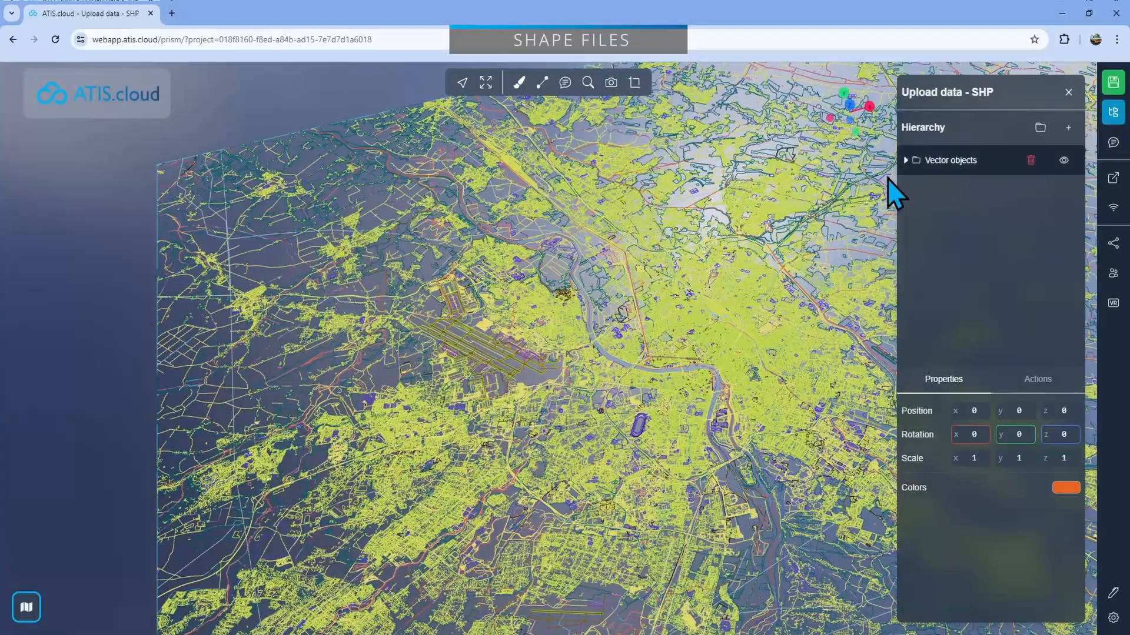
click(906, 160)
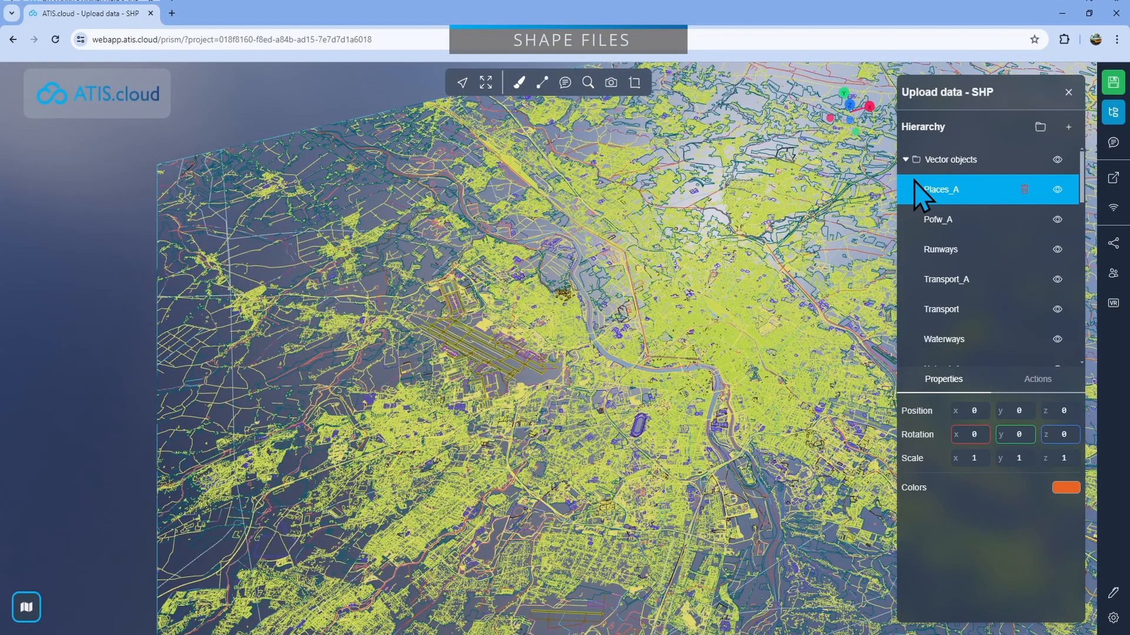
click(1057, 159)
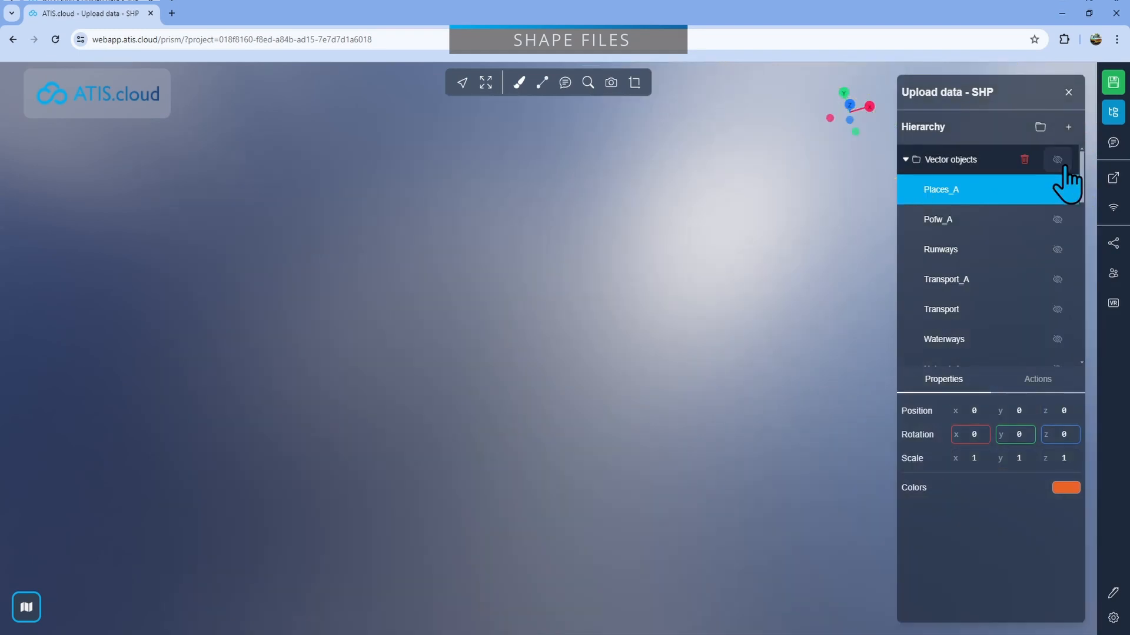
scroll(1014, 224, down, 1)
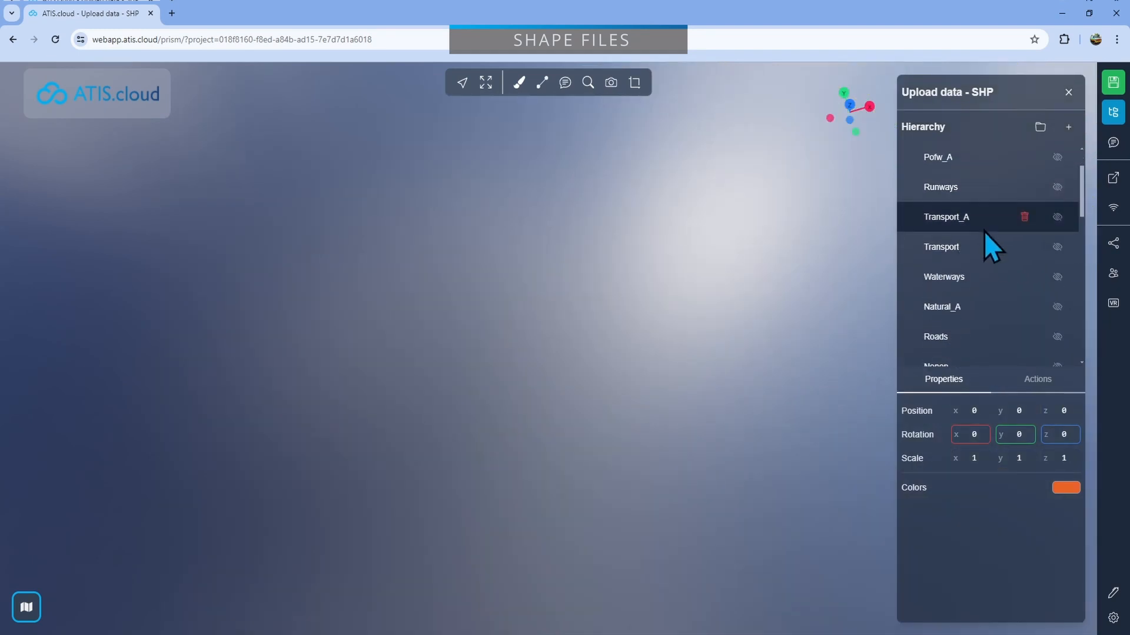
Show only the Runways, Runways_A, Transport, Transport_A and Railways layers and examine them in the scene.
scroll(644, 414, down, 5)
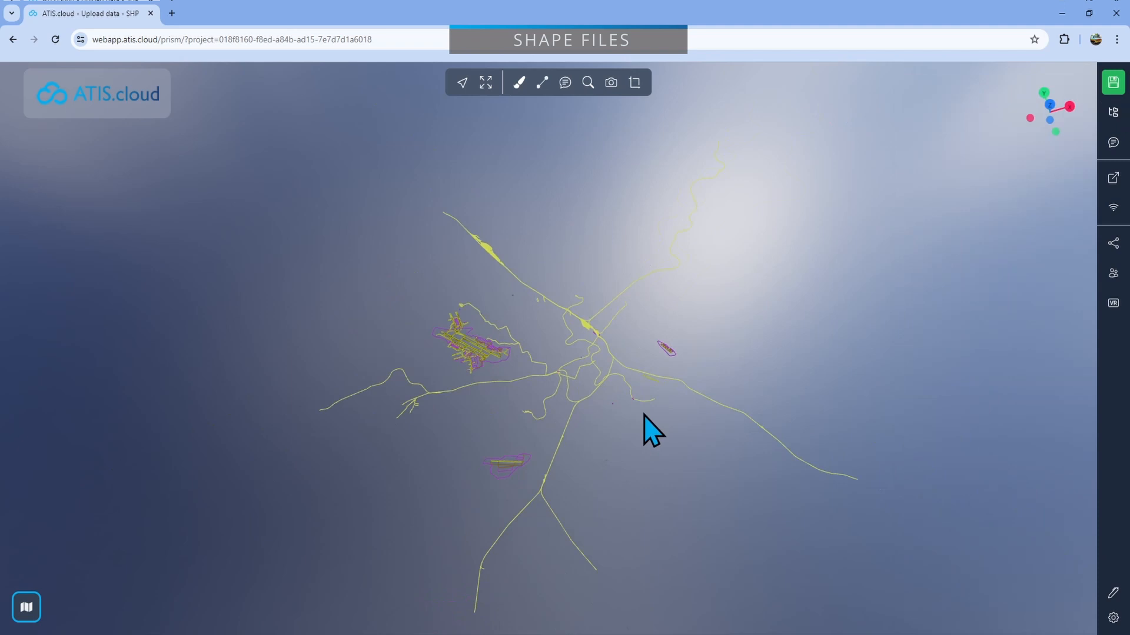
drag(644, 413, 656, 395)
scroll(597, 390, up, 8)
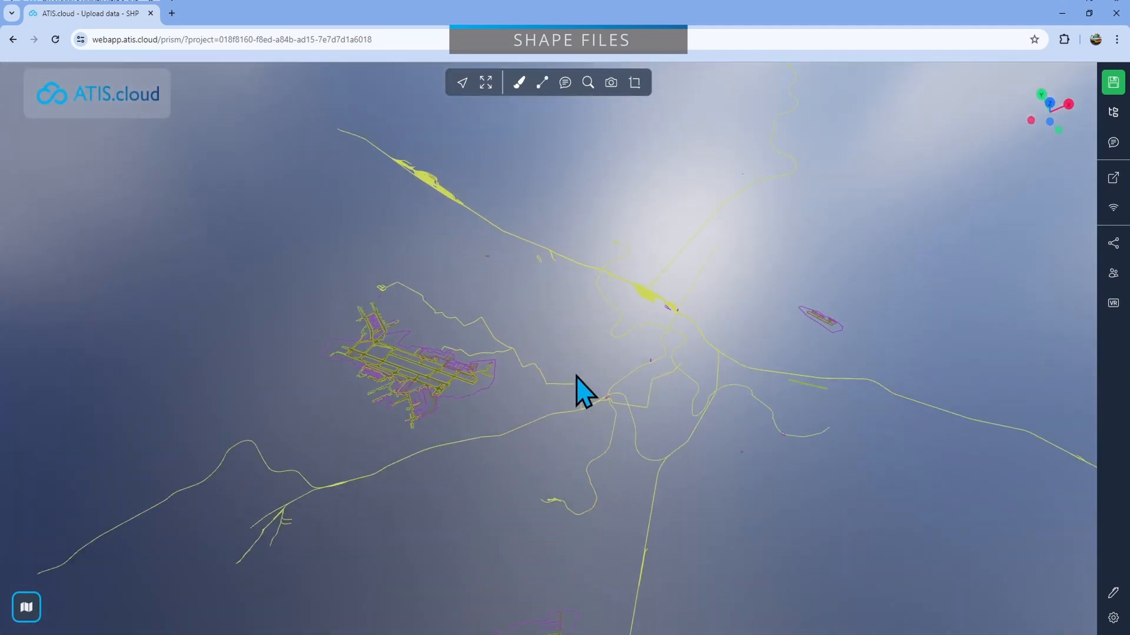
drag(544, 407, 661, 387)
scroll(616, 387, down, 4)
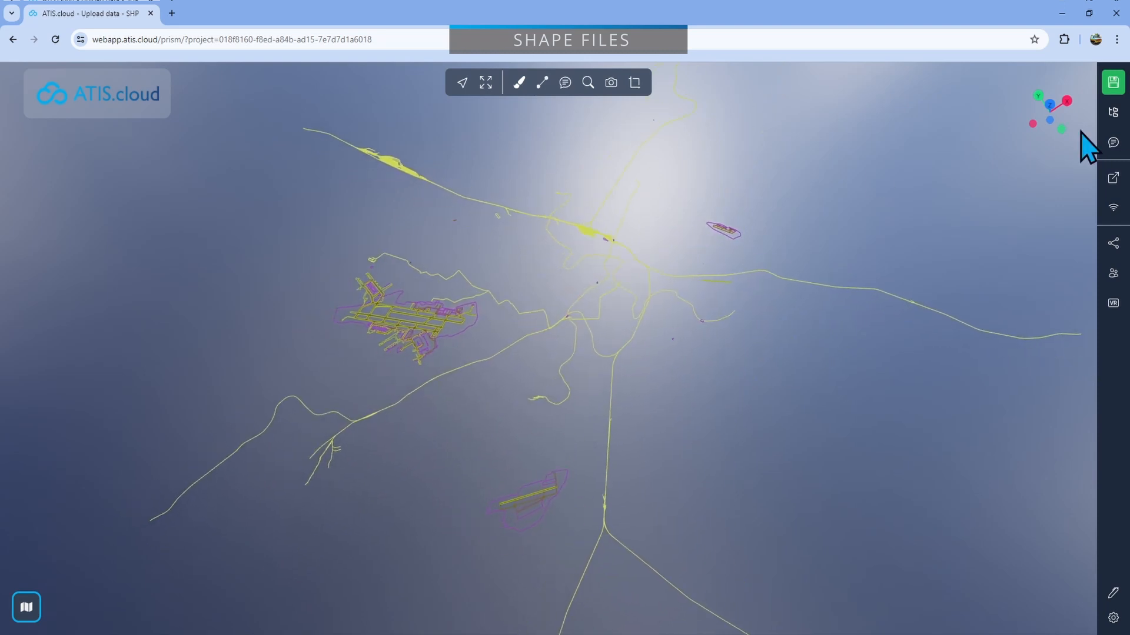
Toggle the Roads layer's visibility in the project hierarchy to compare the map, leaving the roads shown.
click(1113, 112)
scroll(997, 281, down, 2)
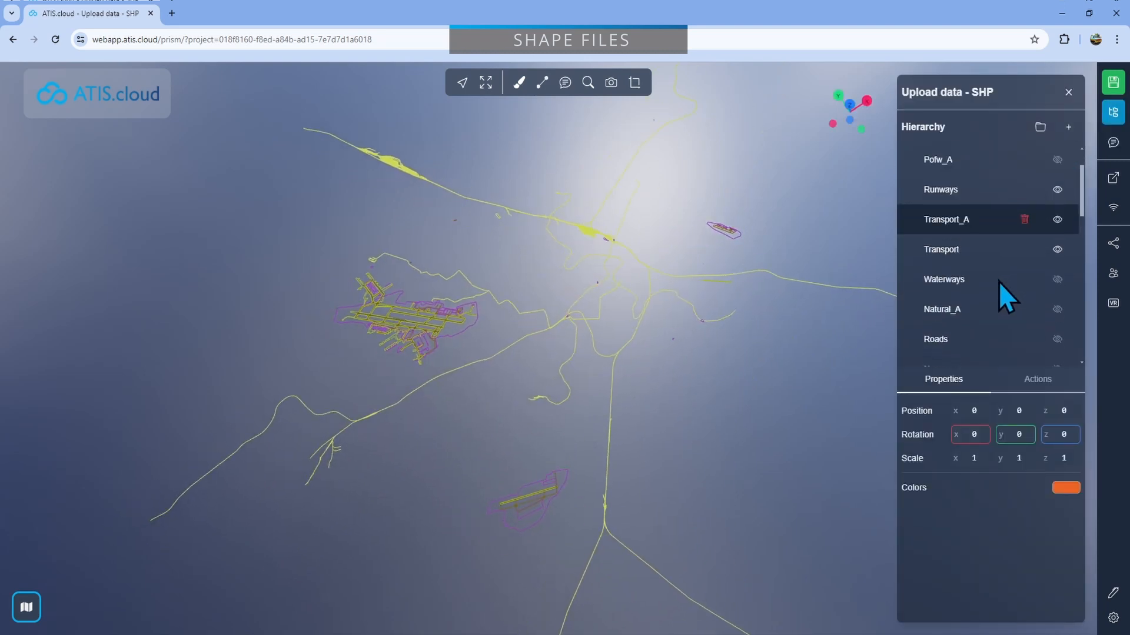
click(1057, 274)
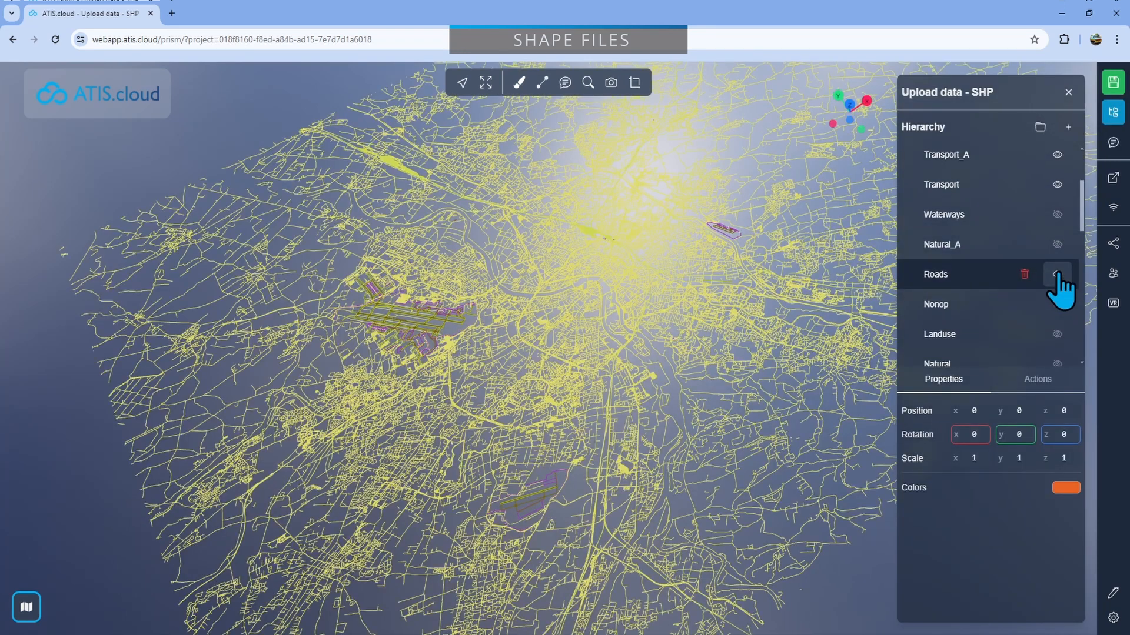
click(1057, 274)
drag(625, 295, 613, 371)
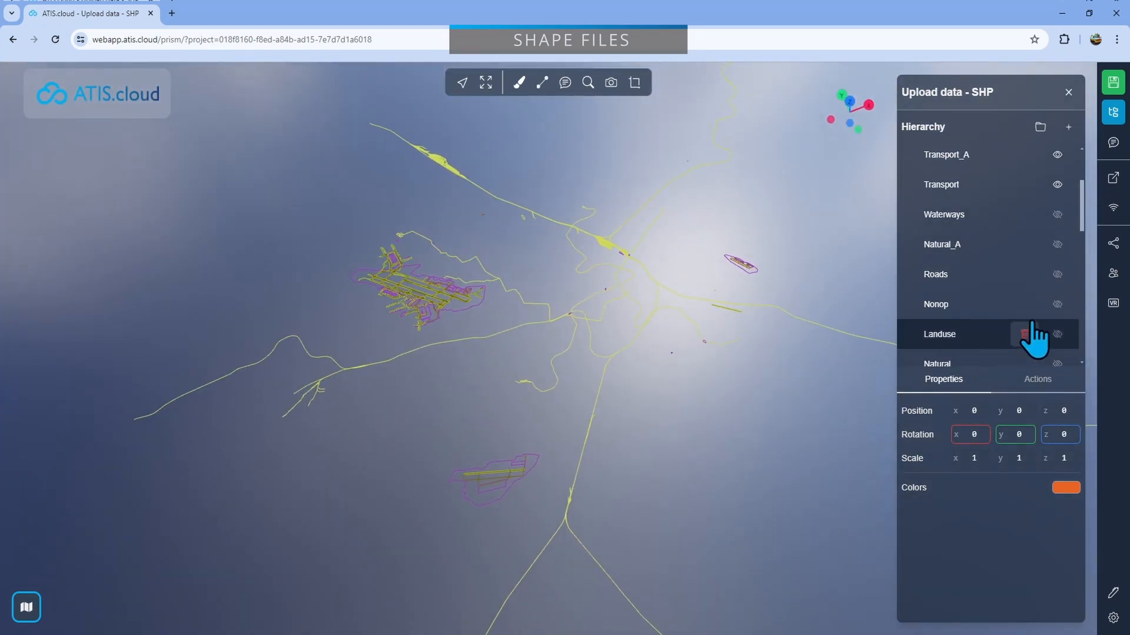
click(1058, 274)
Try several preset colors on the Roads layer and set it to red EB144C.
click(962, 285)
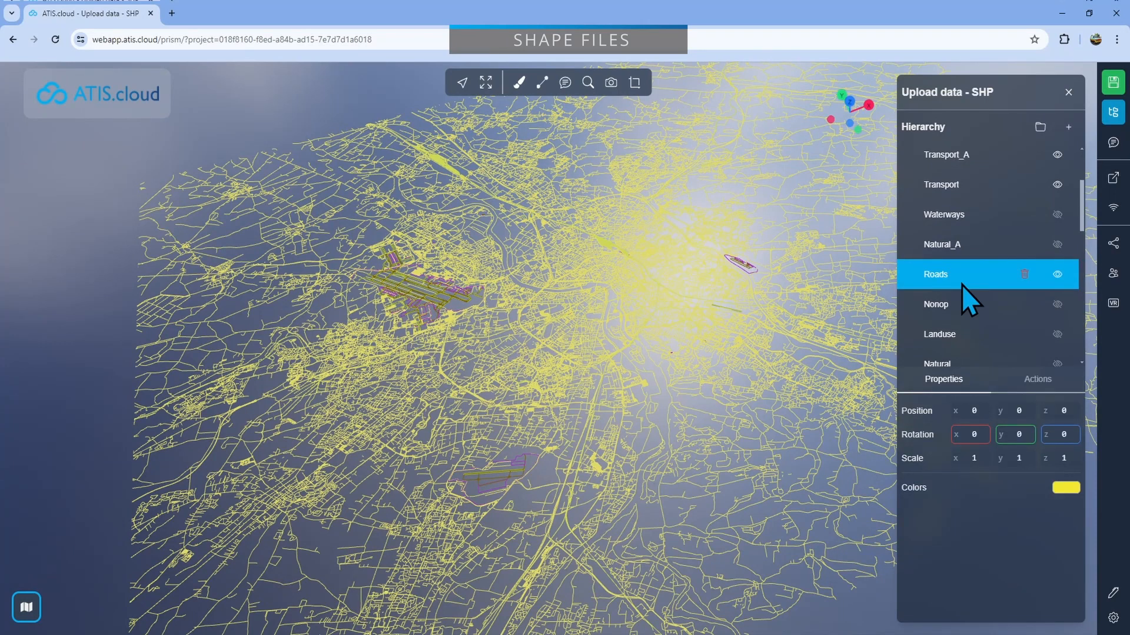
click(1065, 488)
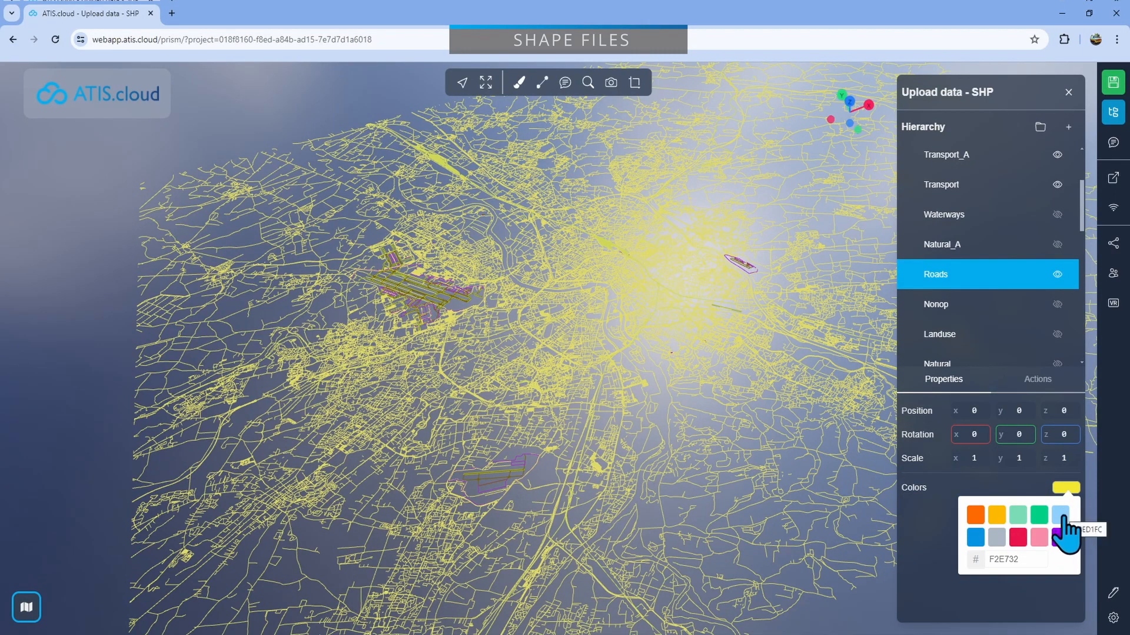
click(1020, 540)
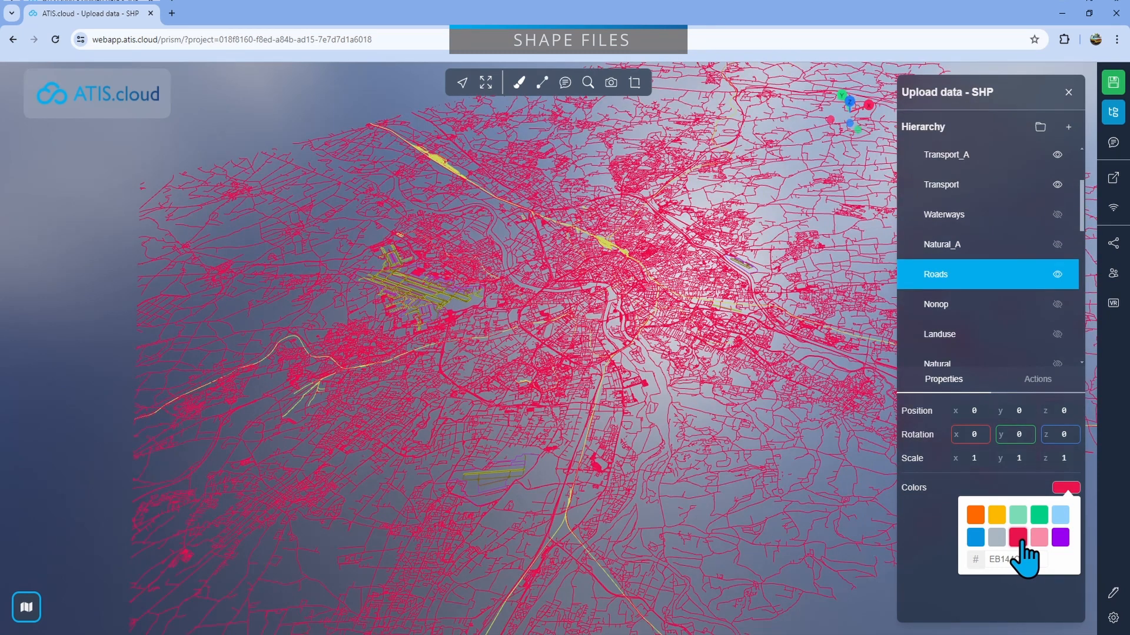
click(1016, 516)
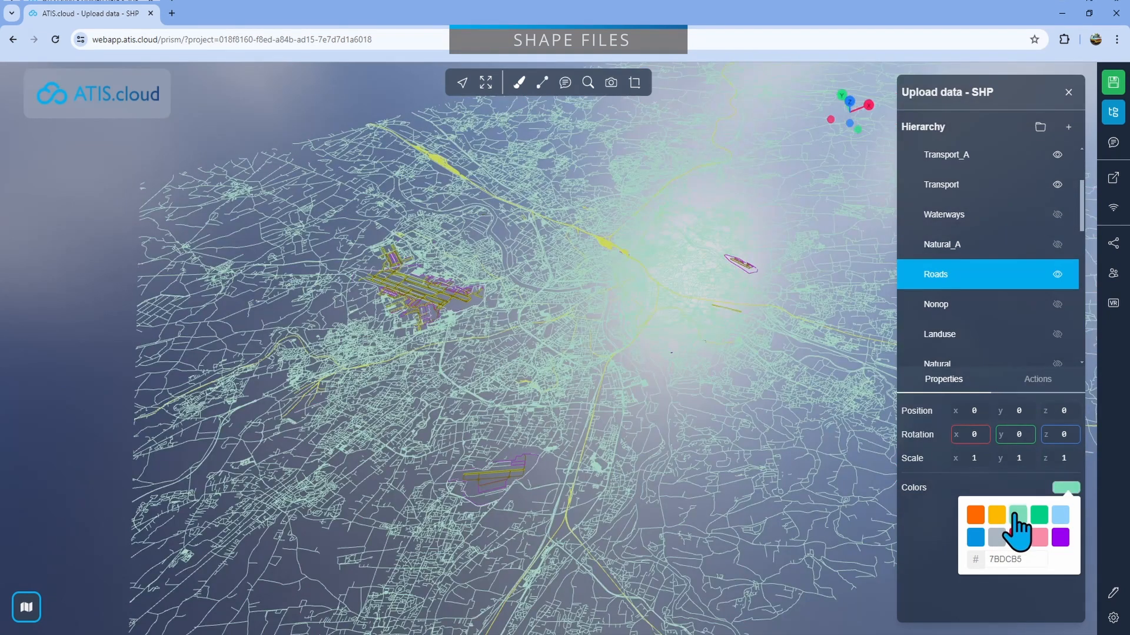
click(1060, 516)
click(1060, 537)
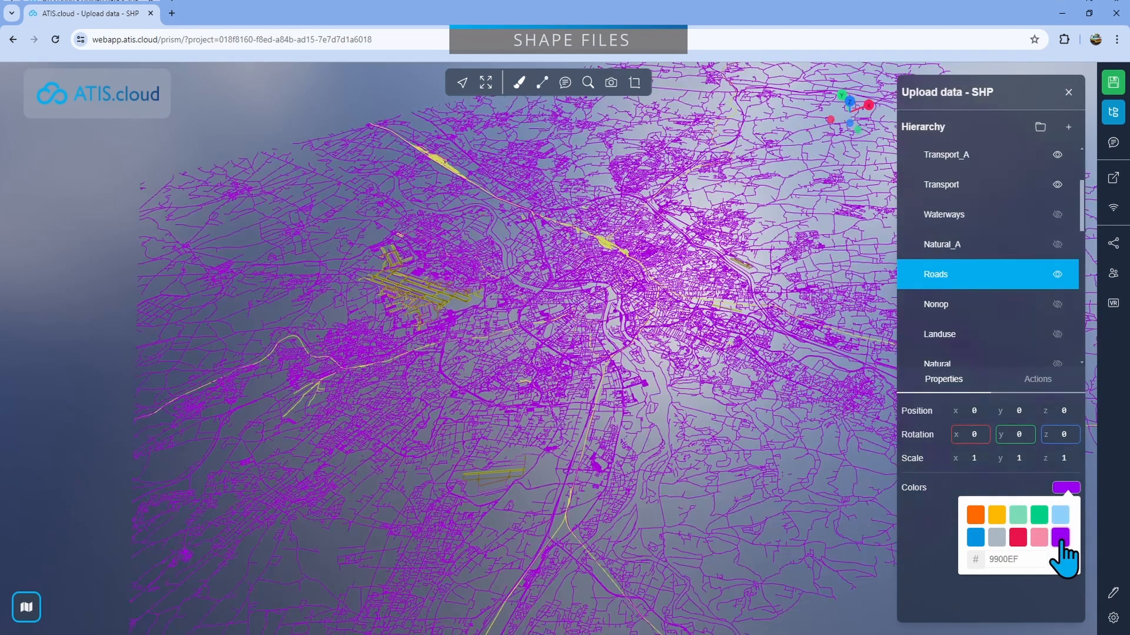
click(1039, 537)
click(1017, 537)
drag(735, 443, 749, 419)
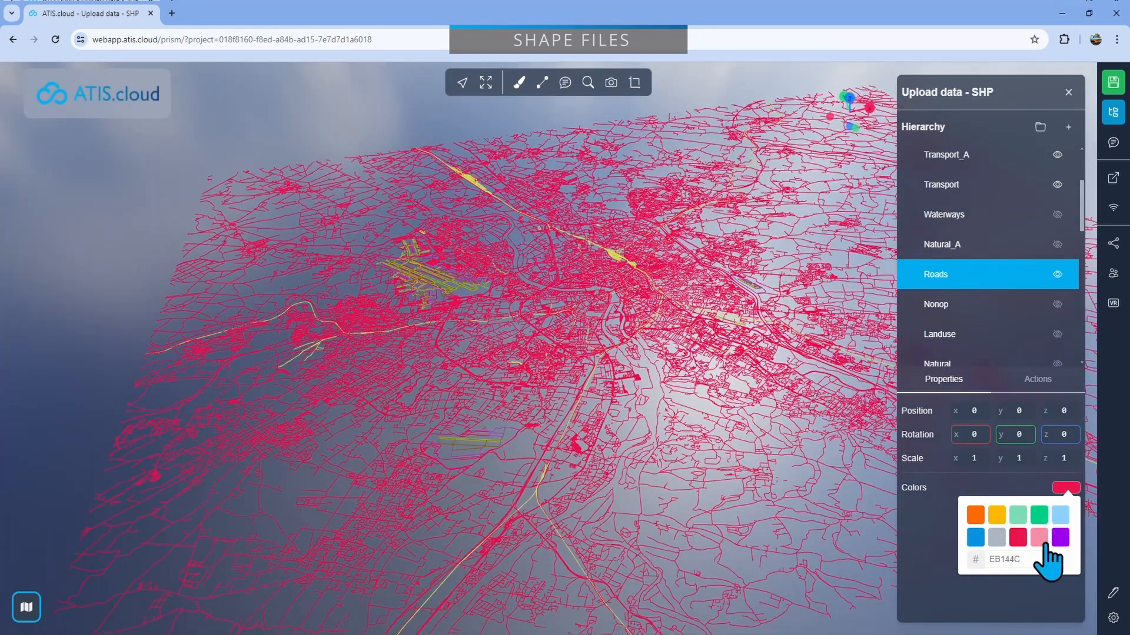
double_click(994, 560)
click(1065, 491)
Try blue and purple on the Runways_A layer and set its color to orange FF6900.
drag(548, 422, 618, 494)
scroll(500, 346, up, 4)
drag(500, 345, 564, 416)
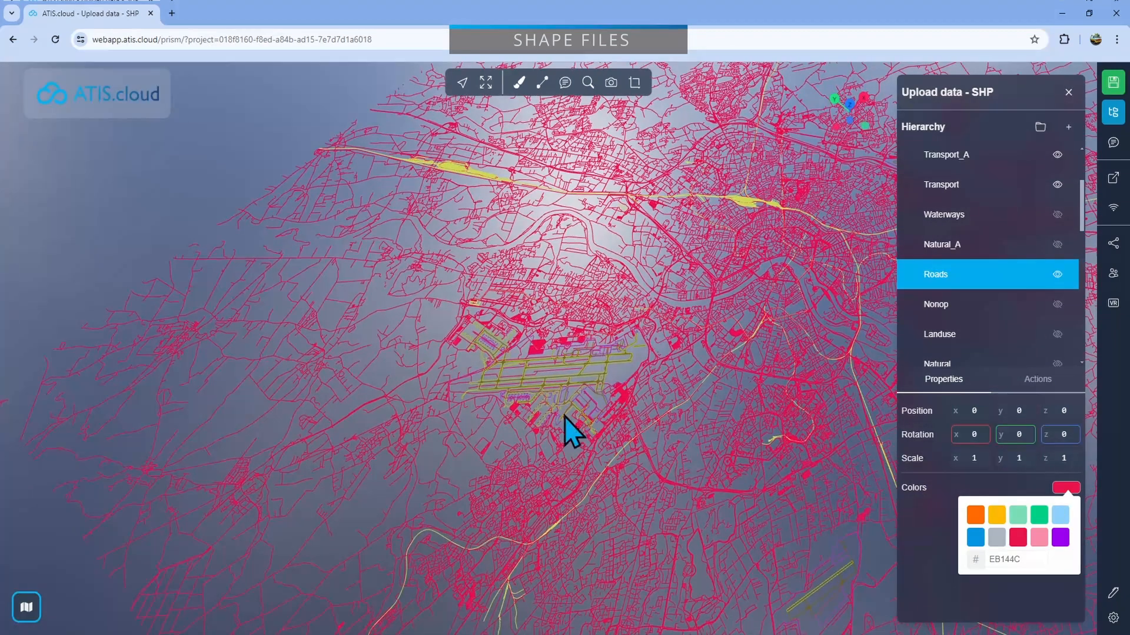
click(986, 206)
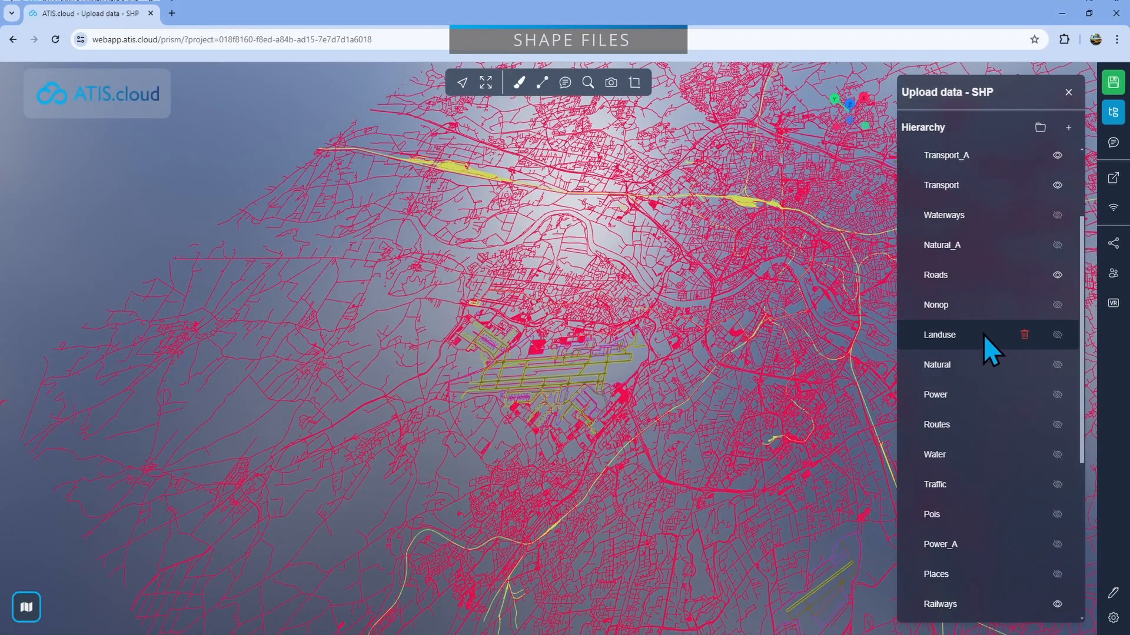
scroll(983, 334, down, 5)
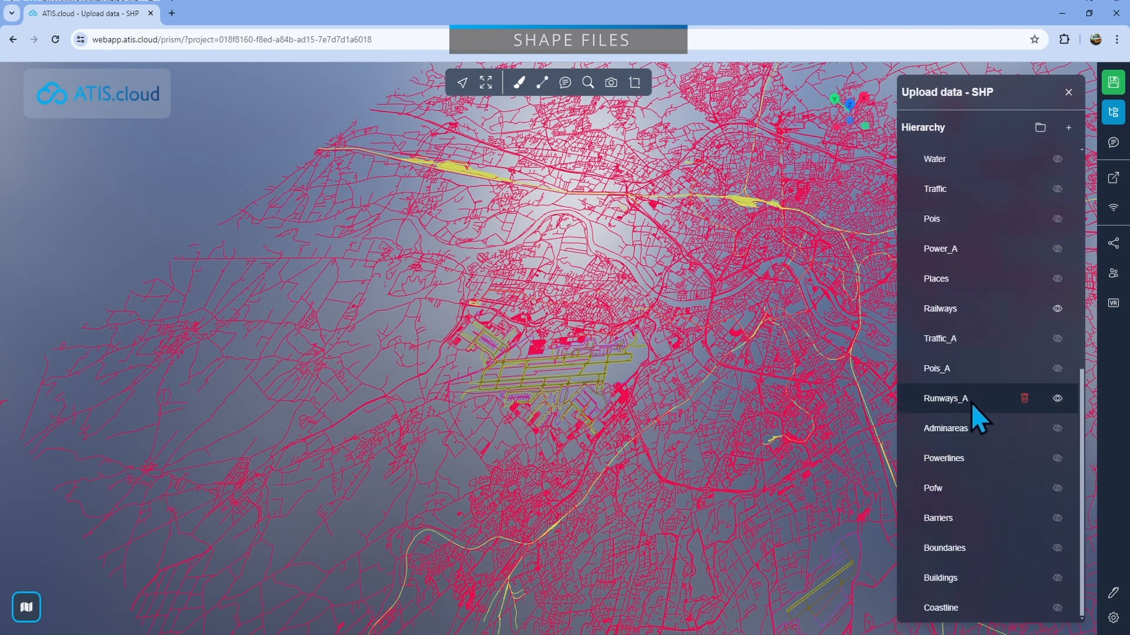
click(971, 404)
click(1065, 489)
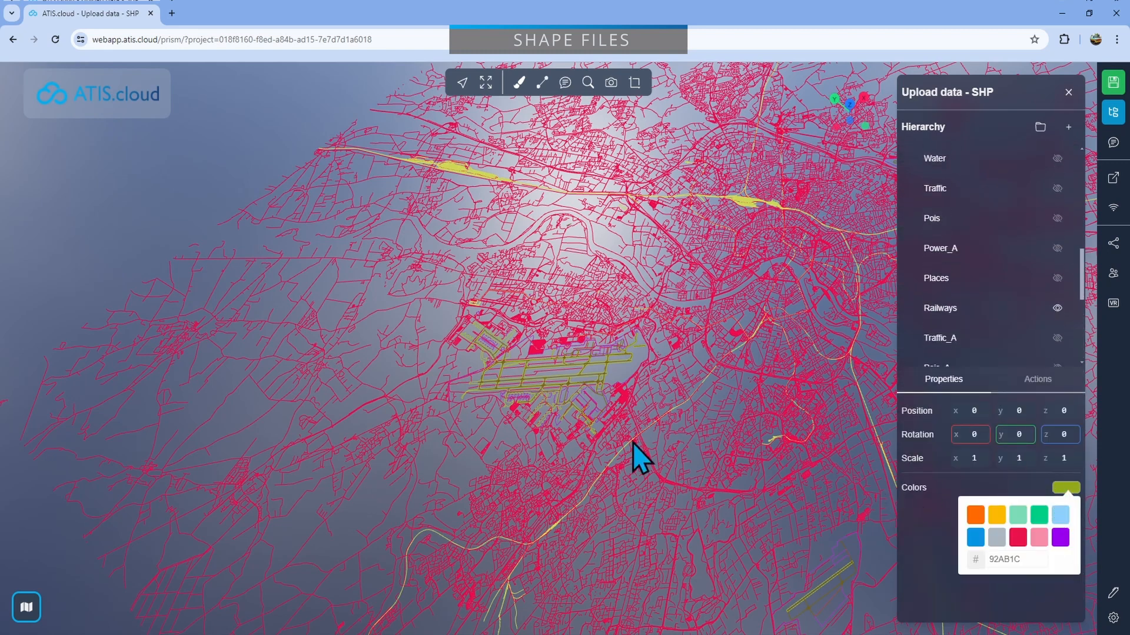
click(975, 537)
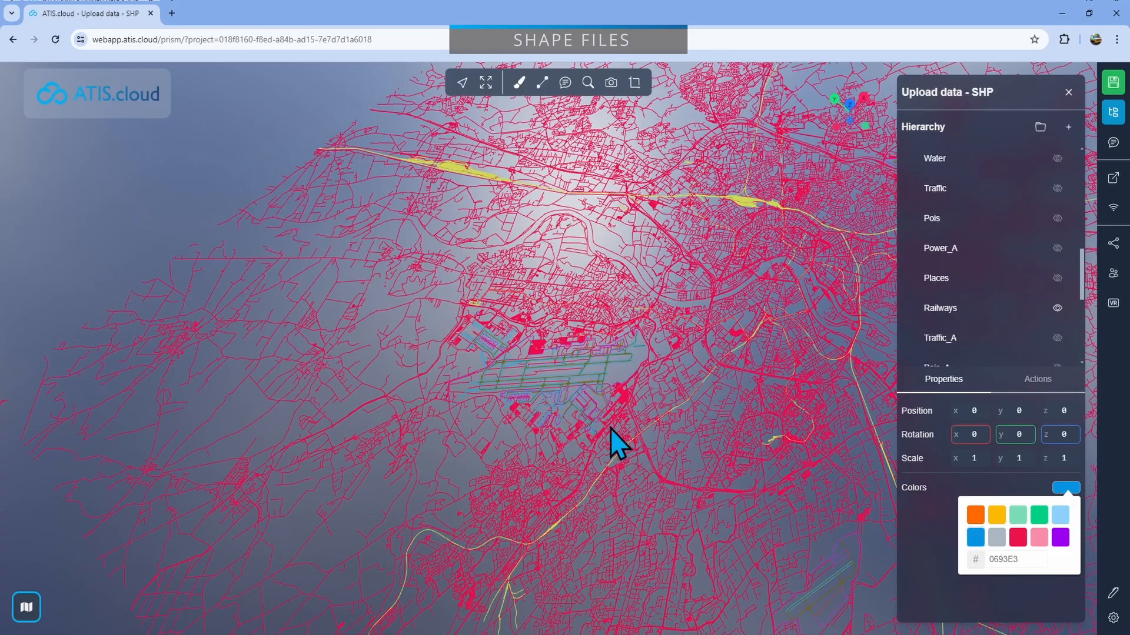
click(1061, 538)
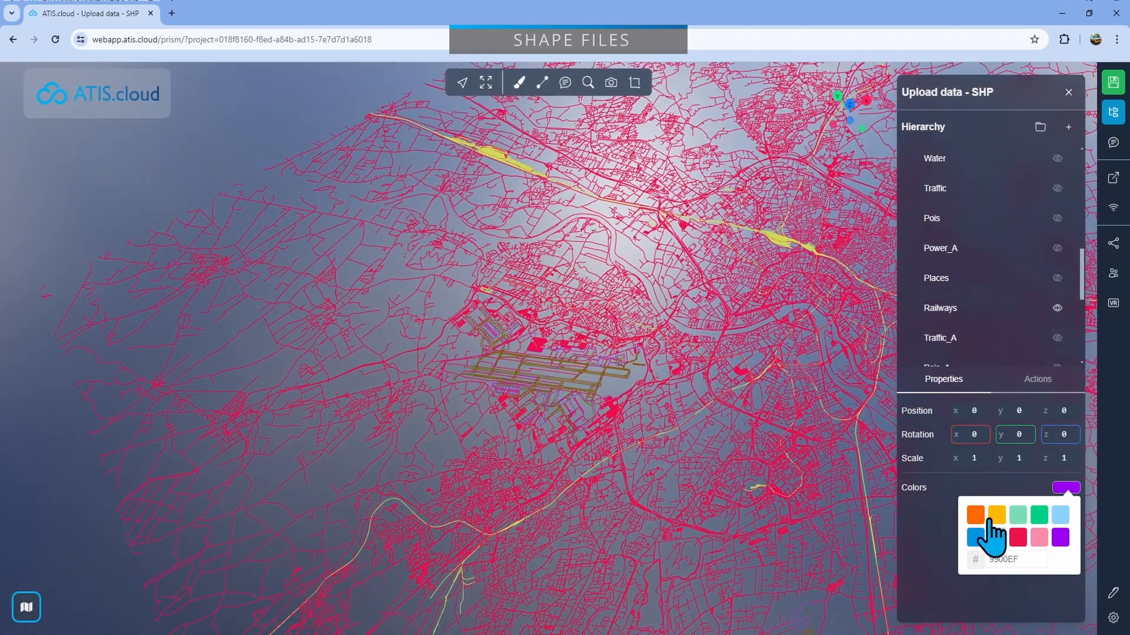
click(975, 516)
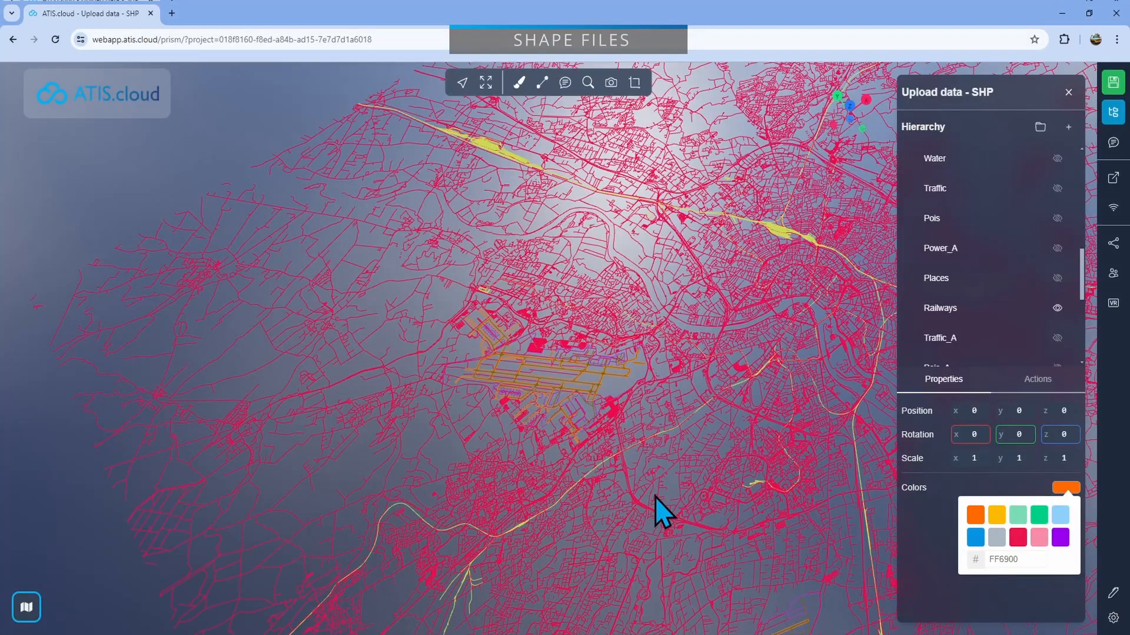
scroll(989, 276, up, 6)
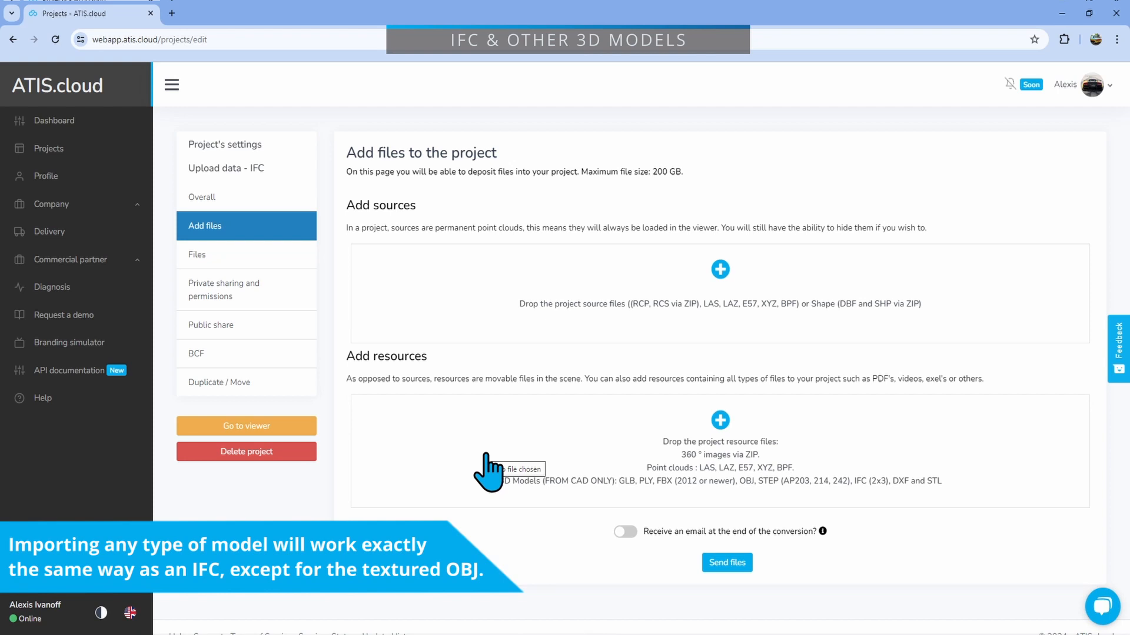
Upload IFC - BRTT.ifc as a resource of the IFC project with its origin file saved, and acknowledge the sending confirmation.
click(675, 455)
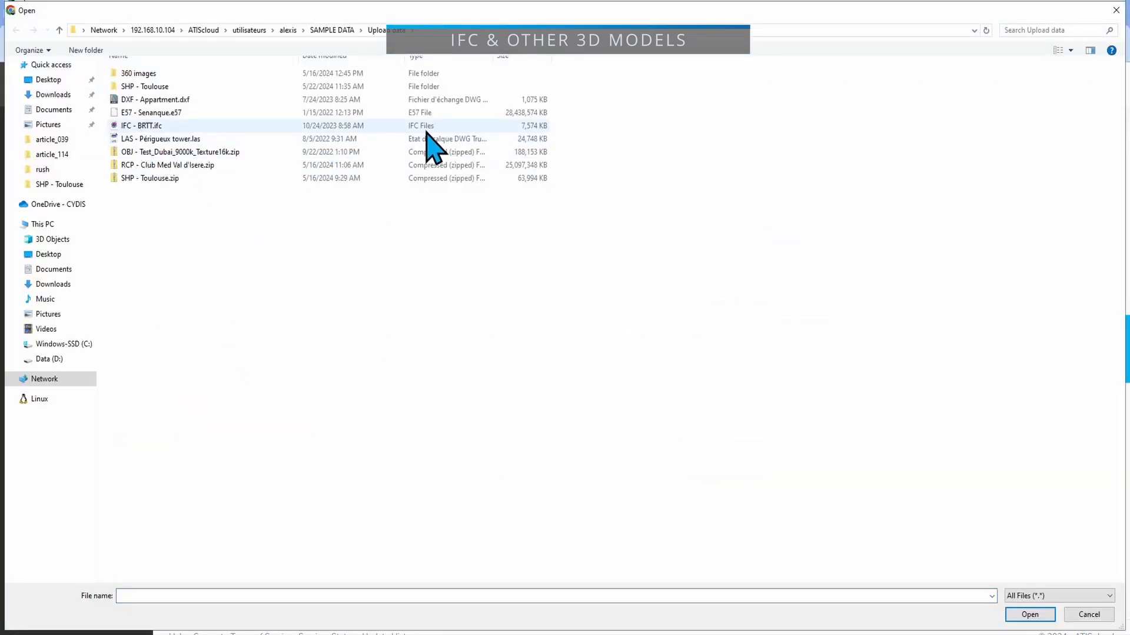
click(180, 126)
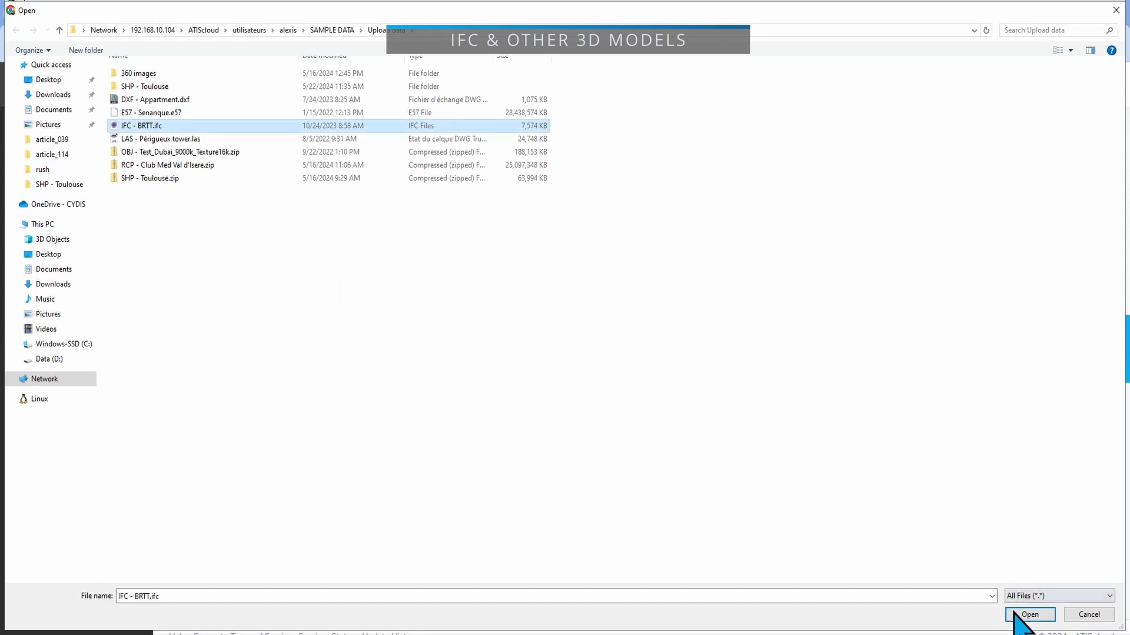
click(1014, 613)
scroll(671, 390, down, 3)
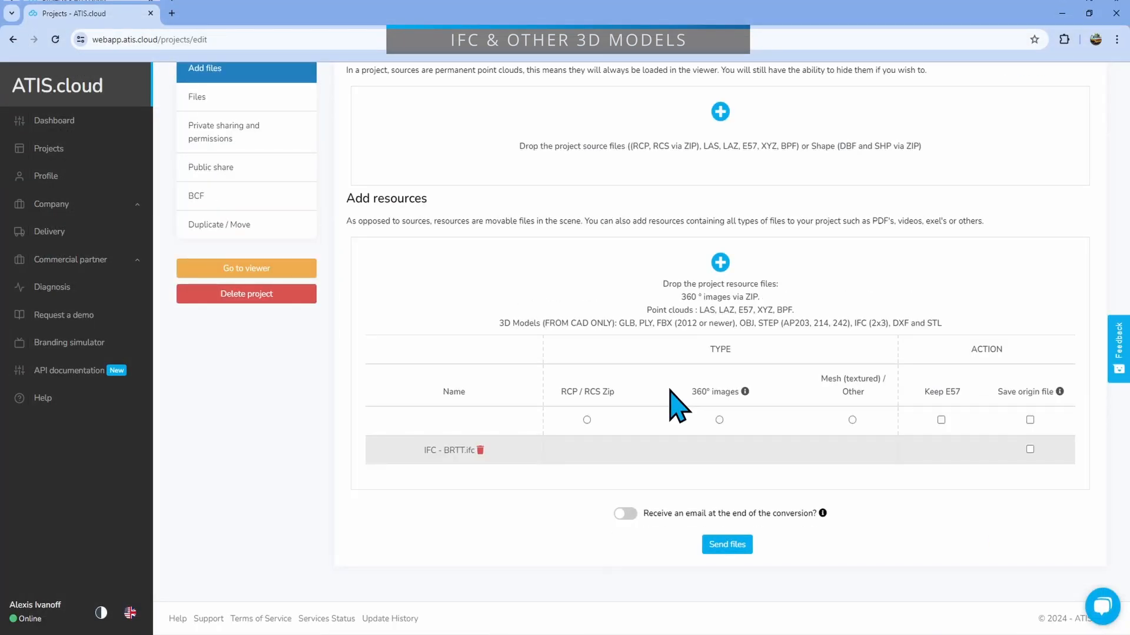
click(1030, 450)
click(727, 544)
click(671, 443)
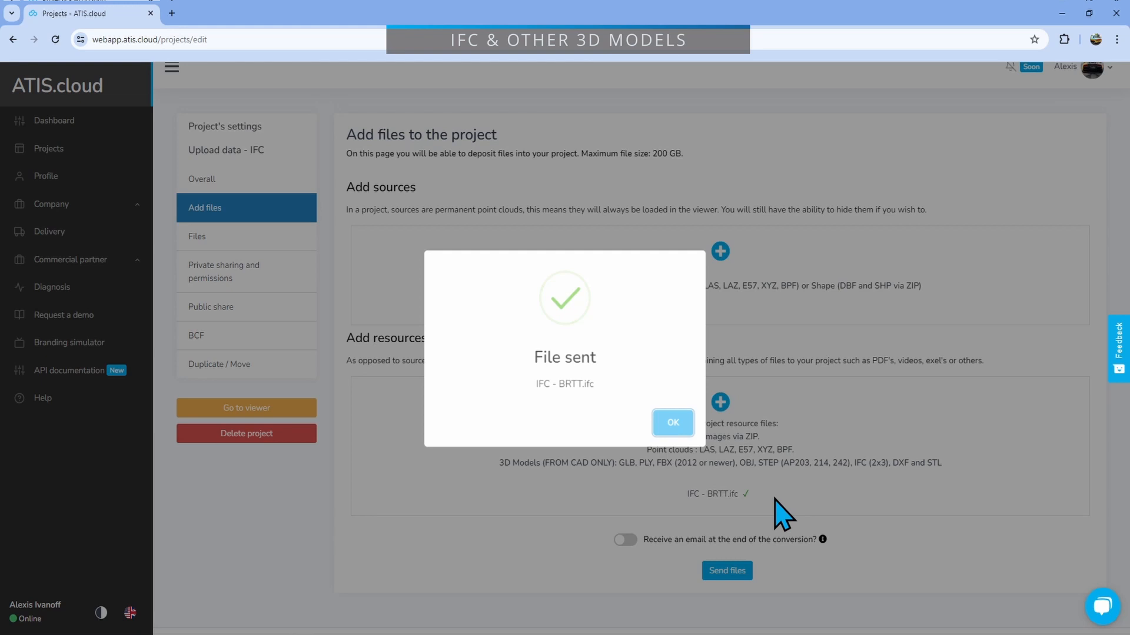
click(672, 423)
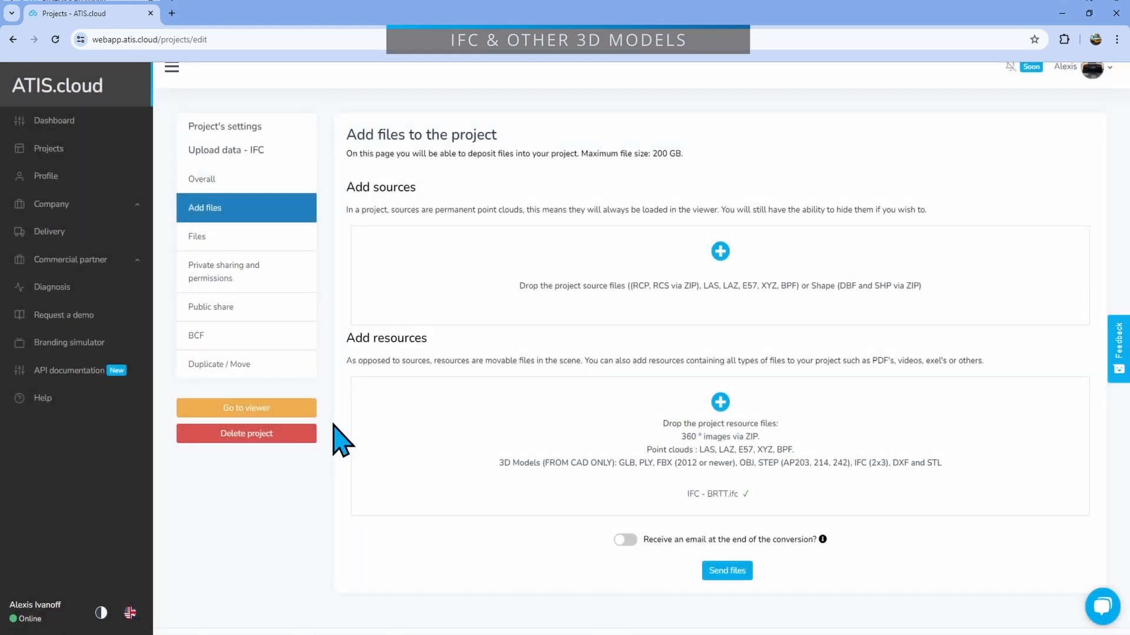
Reload the IFC project page, check the IFC resource's conversion status in the file list, and open the project in the viewer.
key(Return)
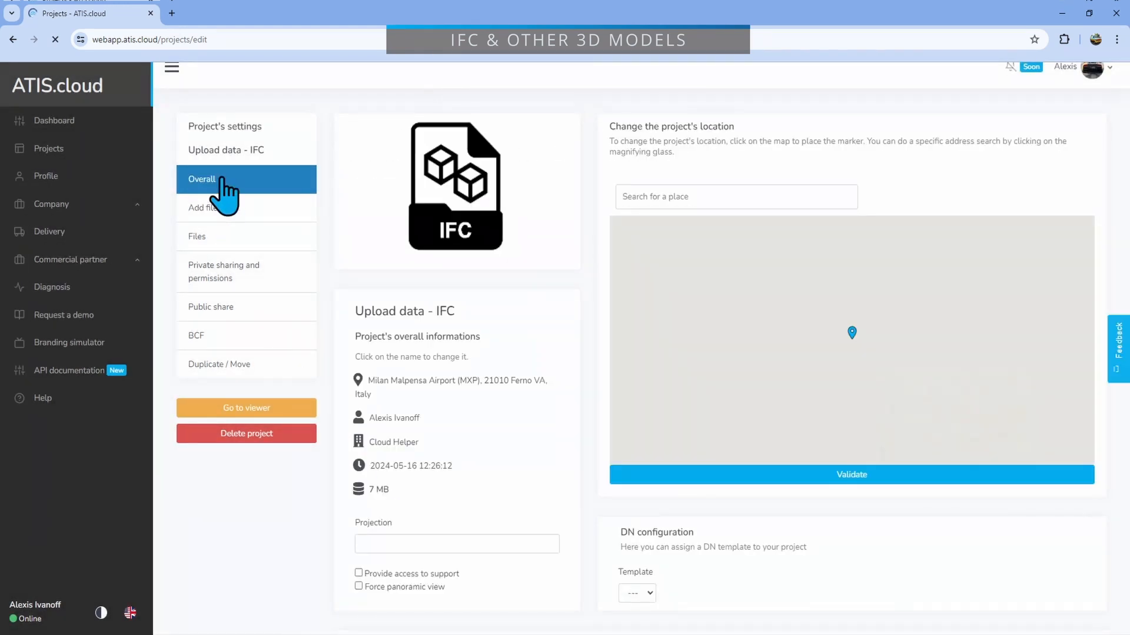
click(239, 241)
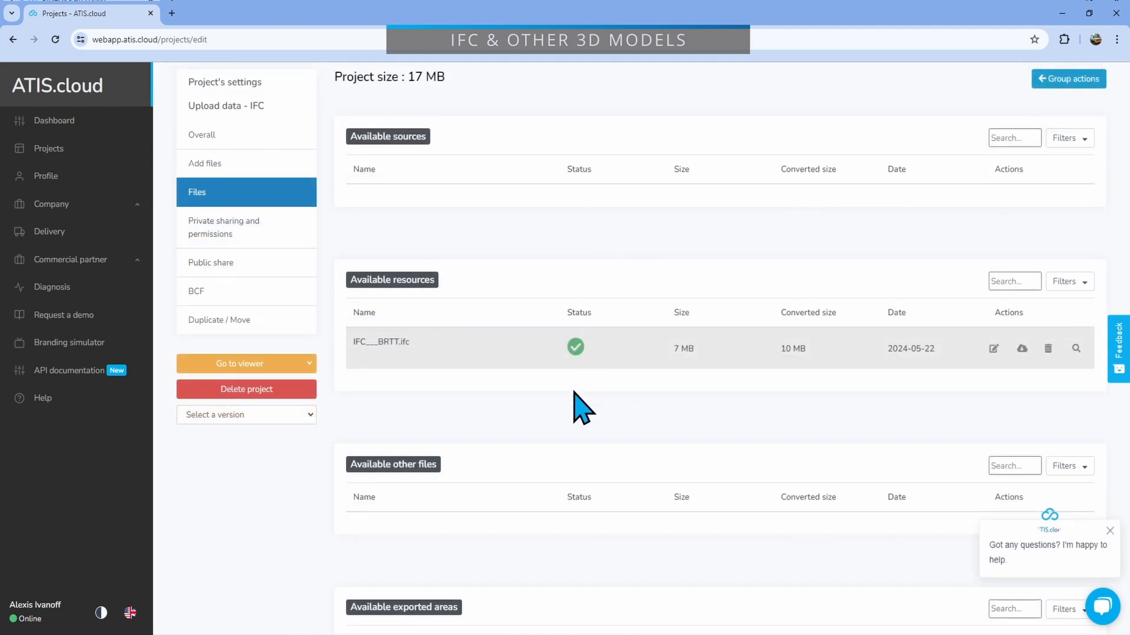
click(262, 370)
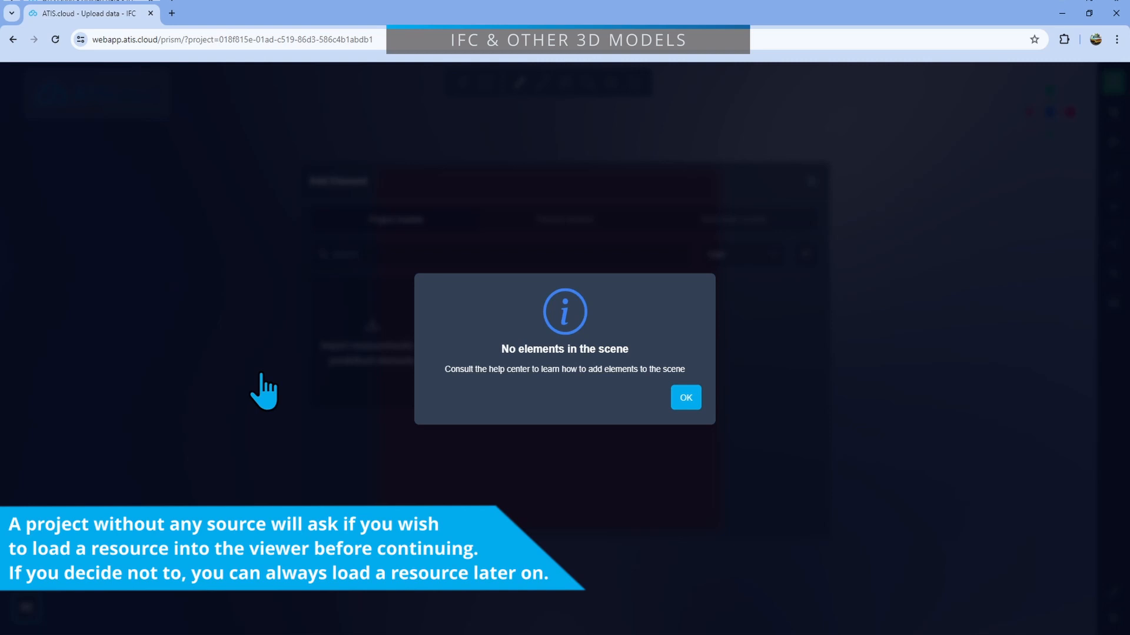
Add the IFC___BRTT project model to the empty scene and import it with the preview's default unit, rotation, scale and position.
click(685, 397)
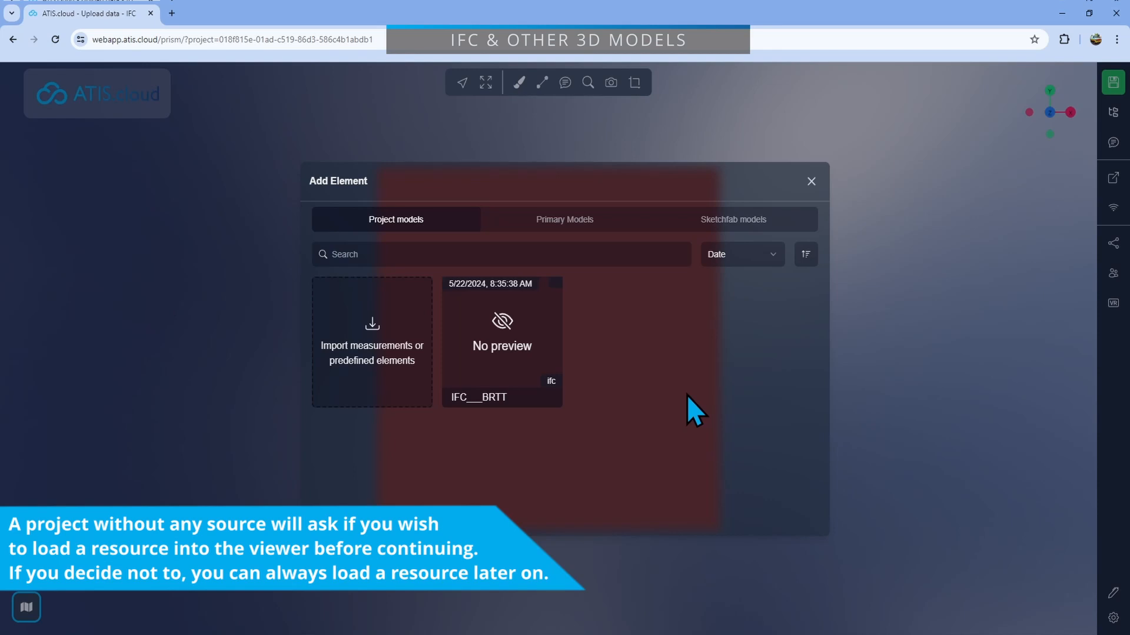
mouse_move(488, 341)
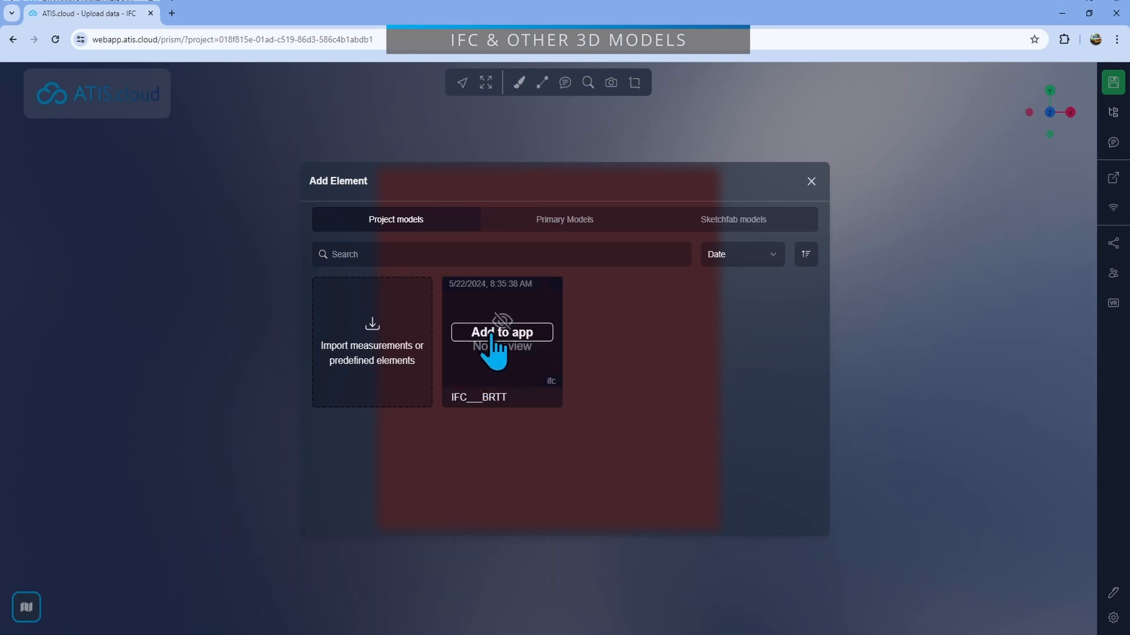
click(495, 333)
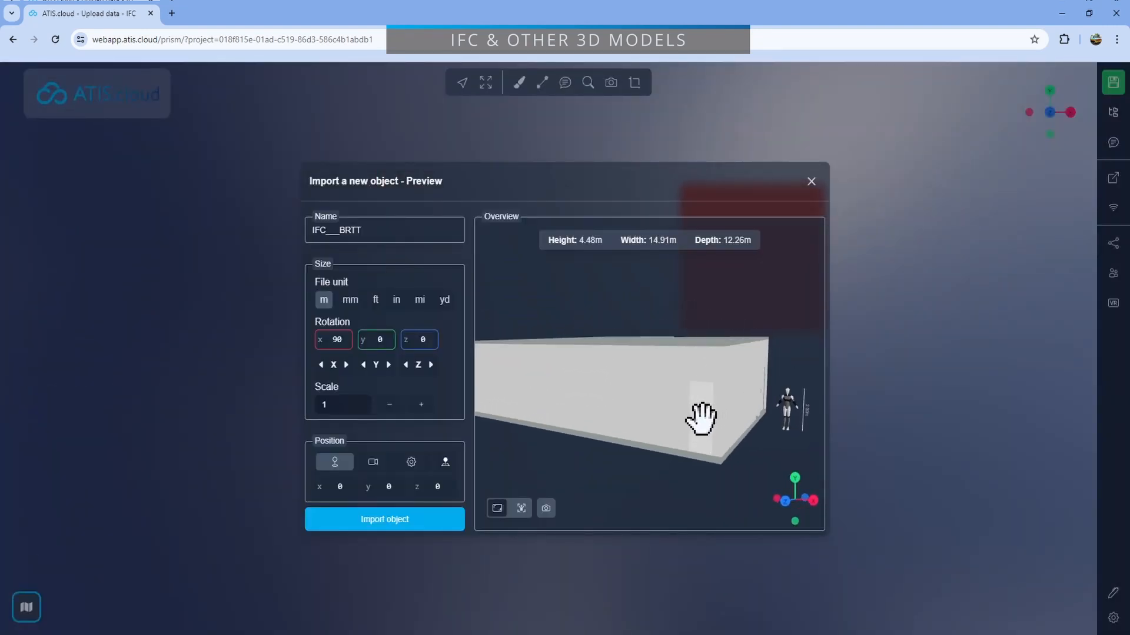
click(386, 527)
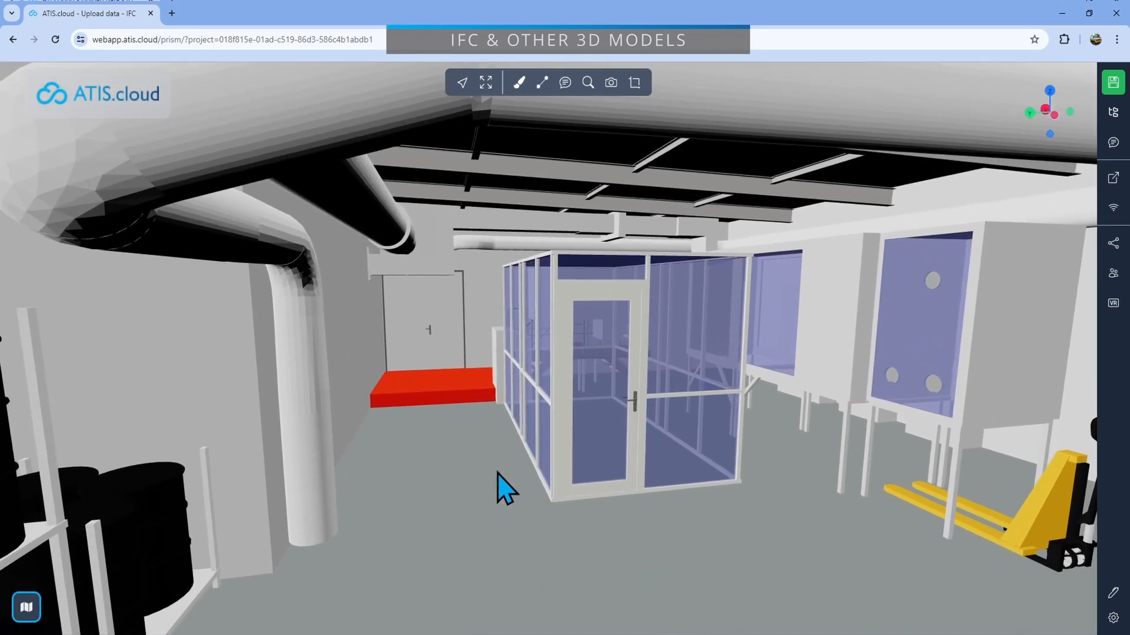
Open the project hierarchy and view the imported IFC building and the red shape from outside.
click(1112, 112)
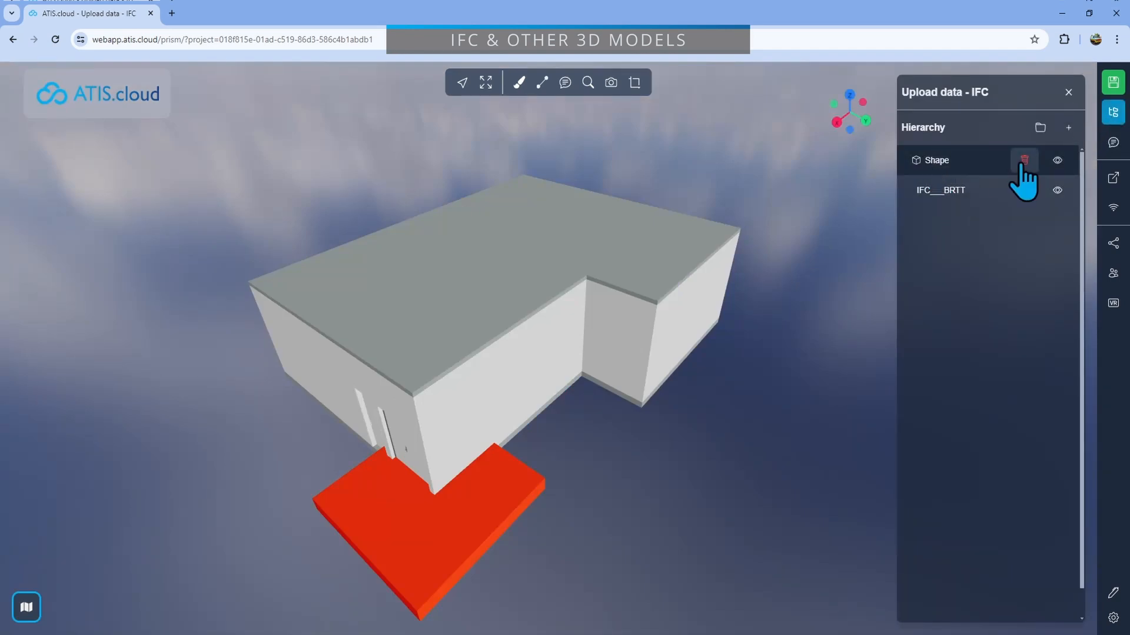
drag(733, 414, 754, 369)
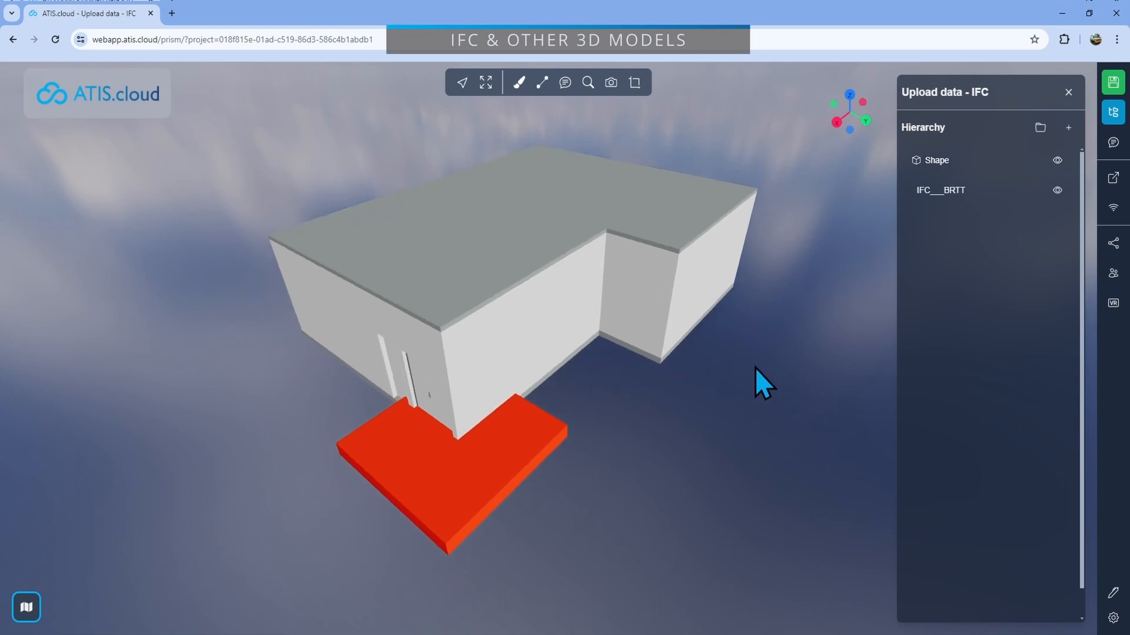
scroll(676, 396, down, 3)
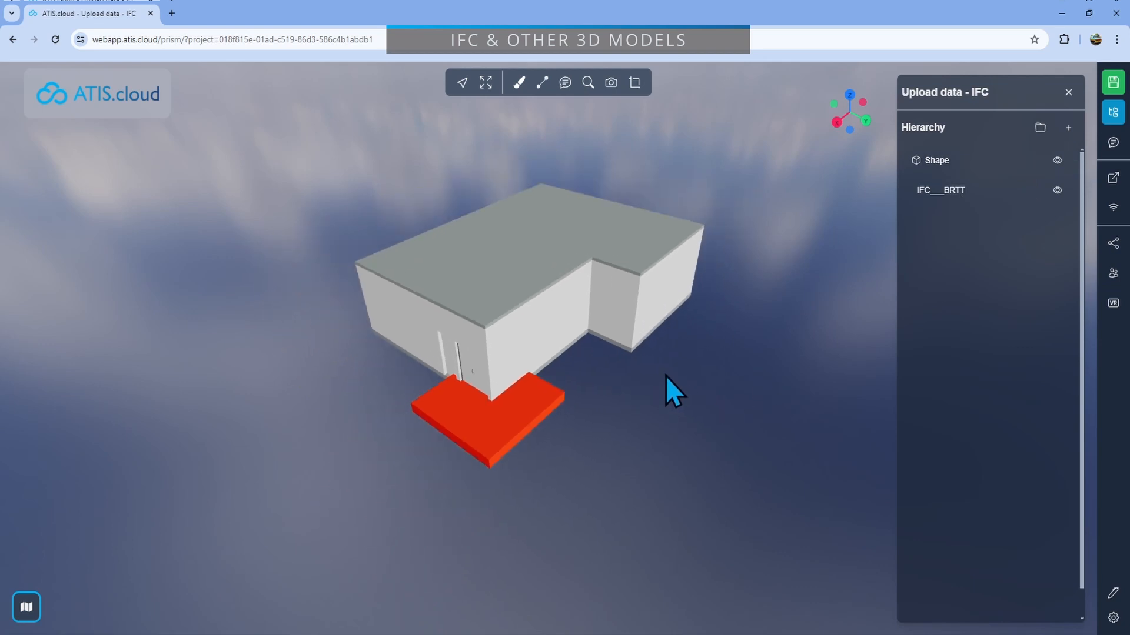
Delete the red Shape element from the IFC project's hierarchy and confirm its removal.
drag(665, 376, 565, 376)
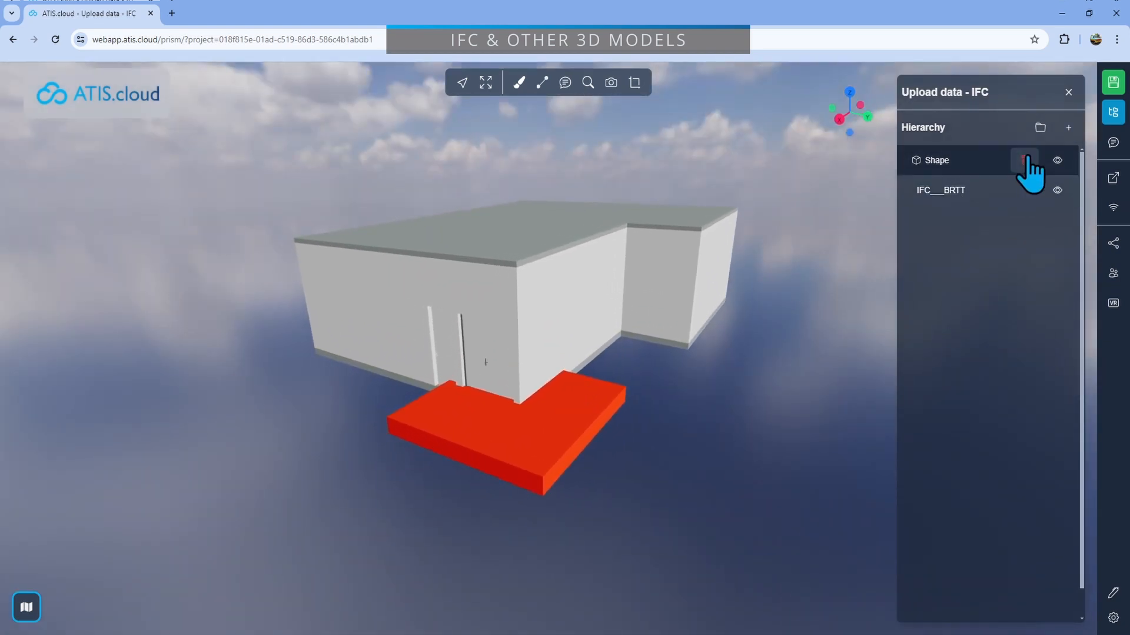
click(1029, 160)
click(589, 370)
View the IFC building alone from outside and look at the element sources offered for adding models to the scene.
drag(595, 449, 570, 442)
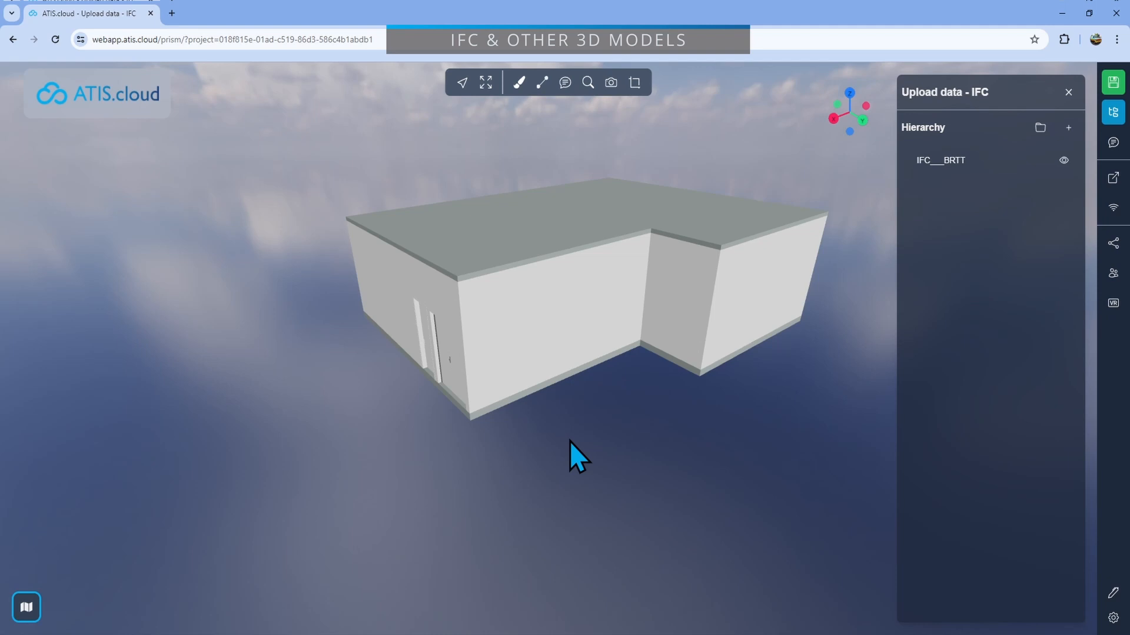
mouse_move(570, 421)
mouse_down()
mouse_move(548, 428)
mouse_move(563, 429)
mouse_up()
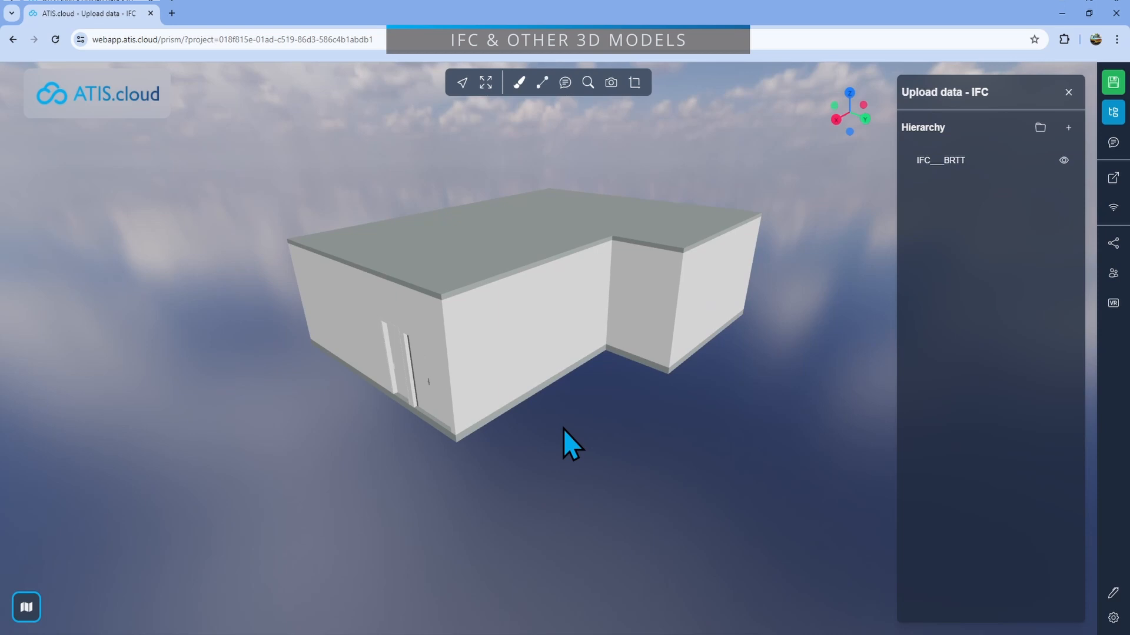
click(1068, 132)
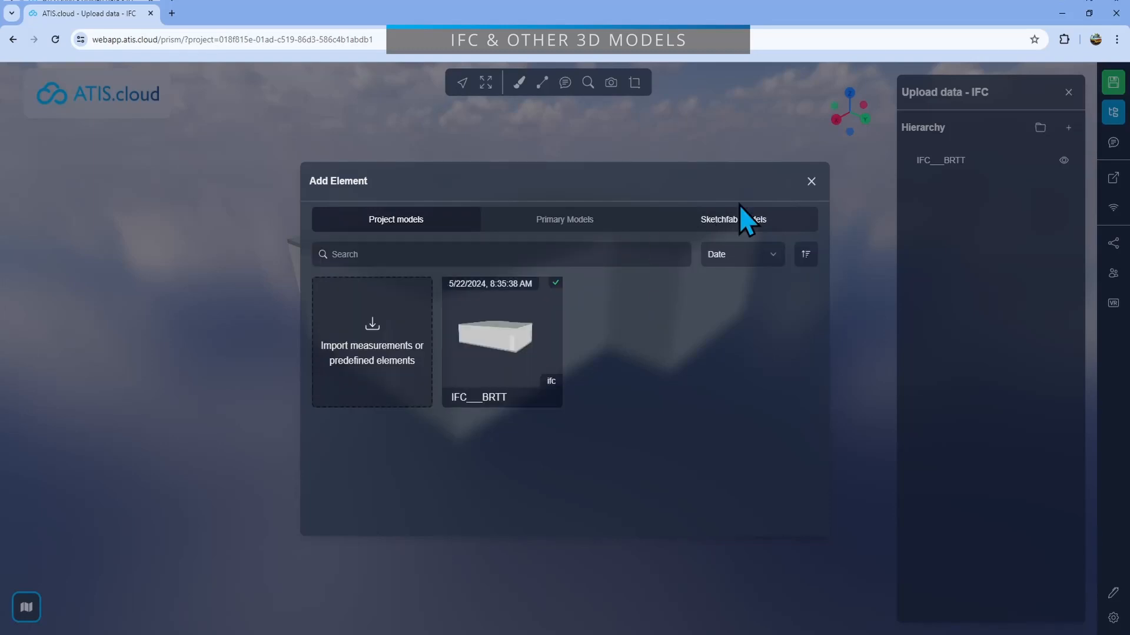
click(811, 182)
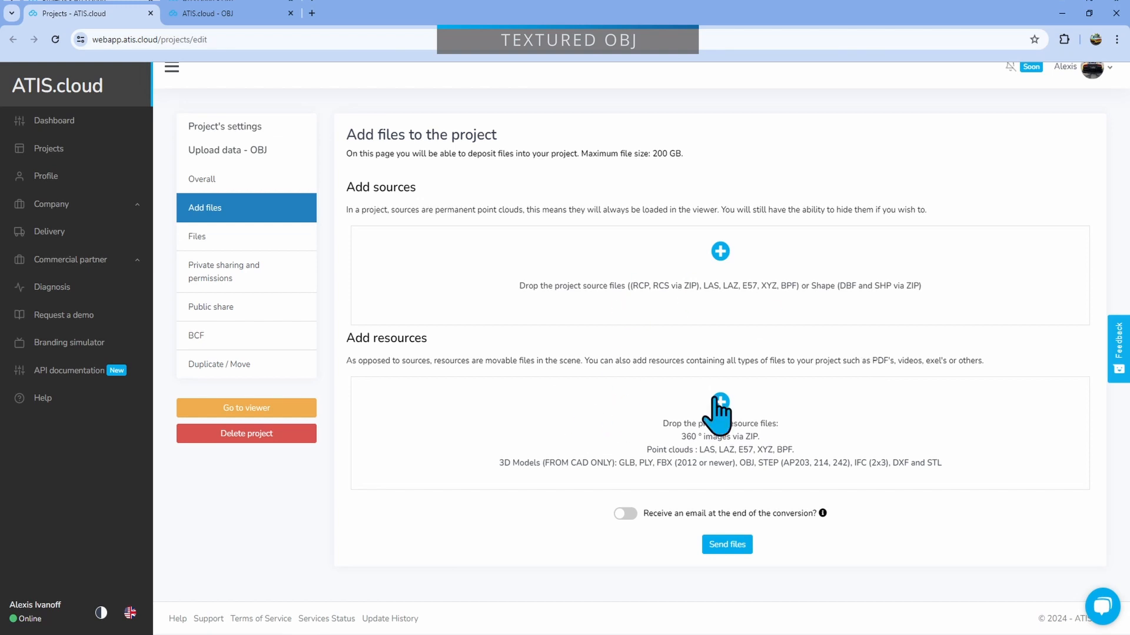
Add OBJ - Test Dubai.zip as a resource of the OBJ project and set its type to Mesh (textured).
click(663, 397)
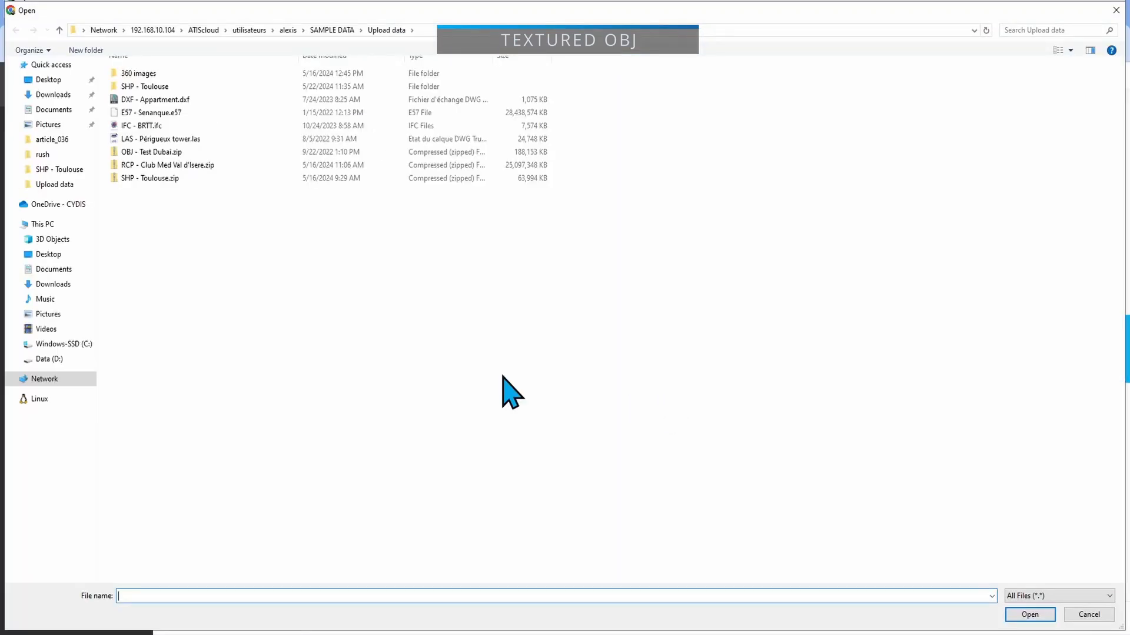
click(141, 152)
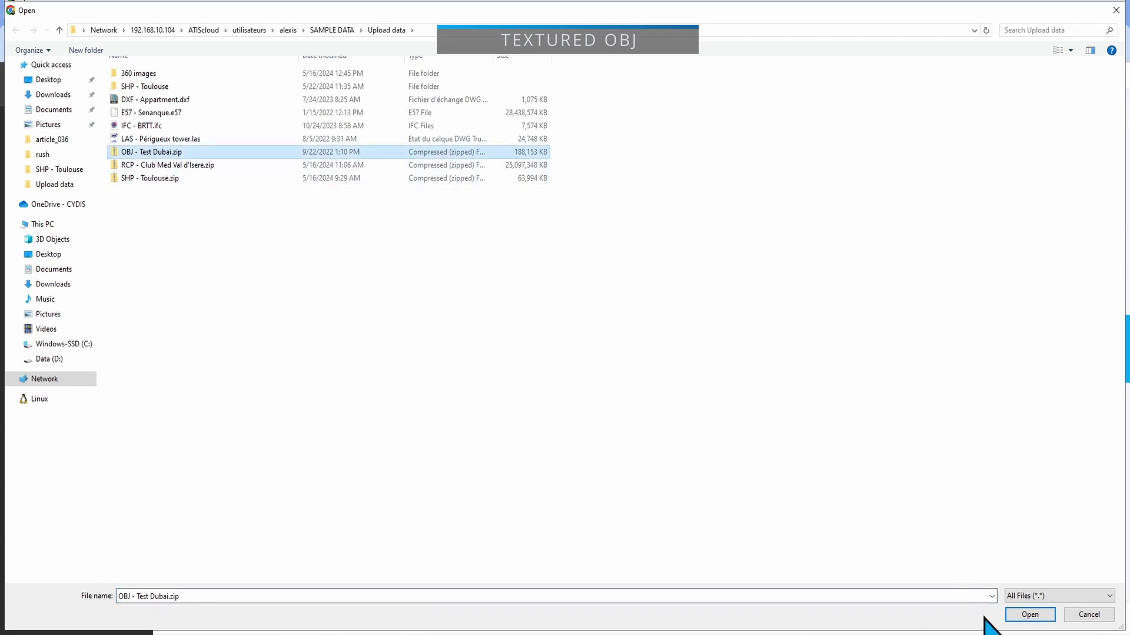
click(1027, 614)
scroll(732, 446, down, 2)
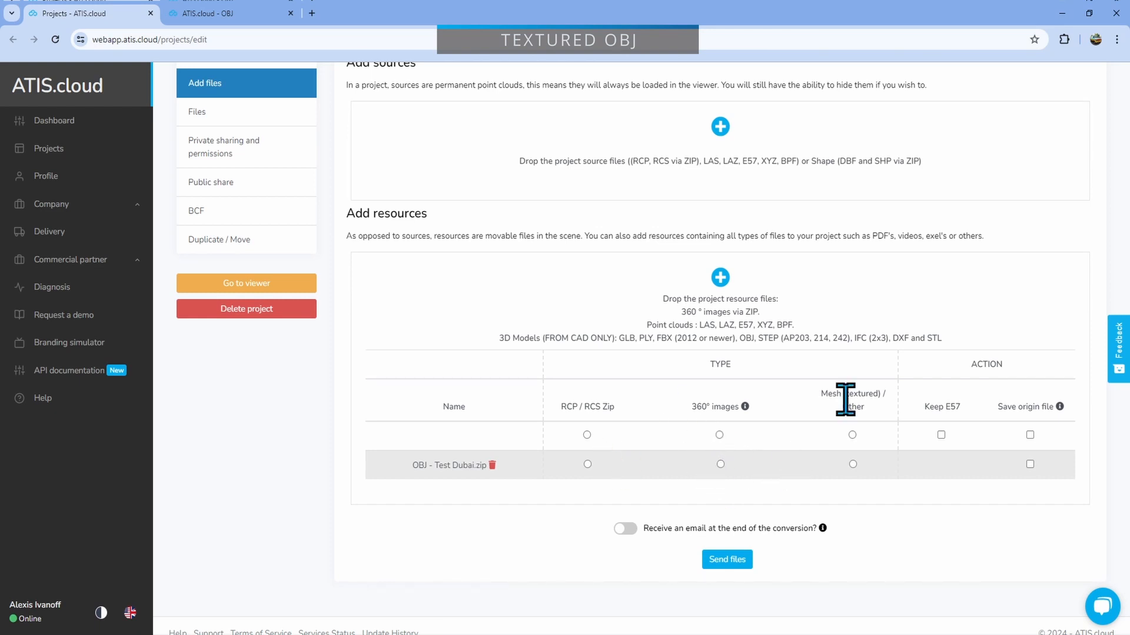
click(853, 466)
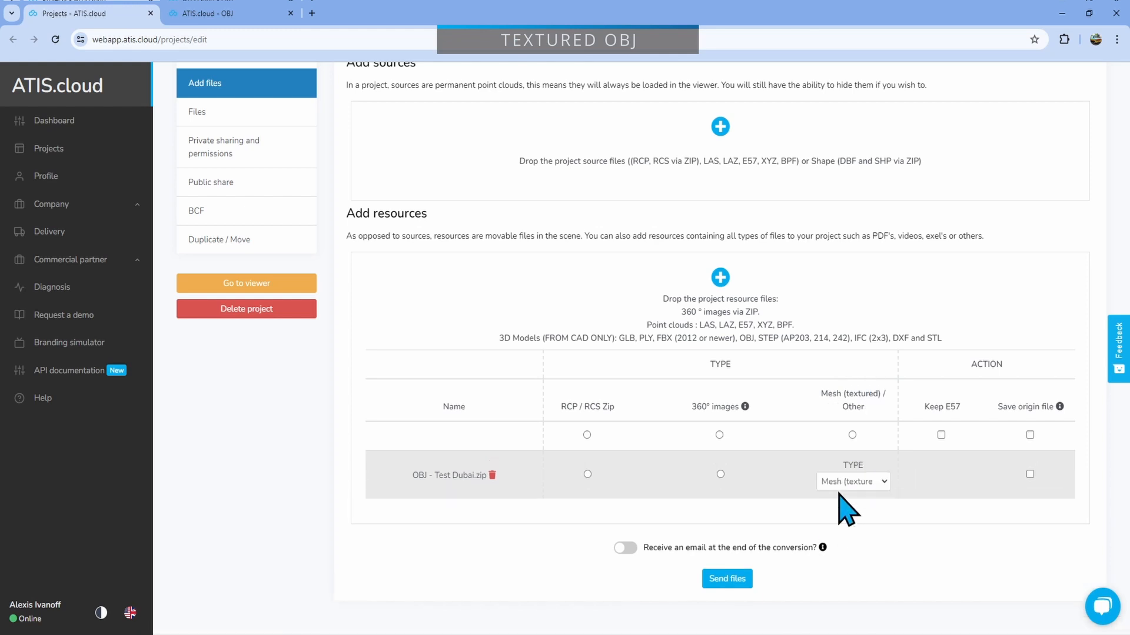
click(841, 486)
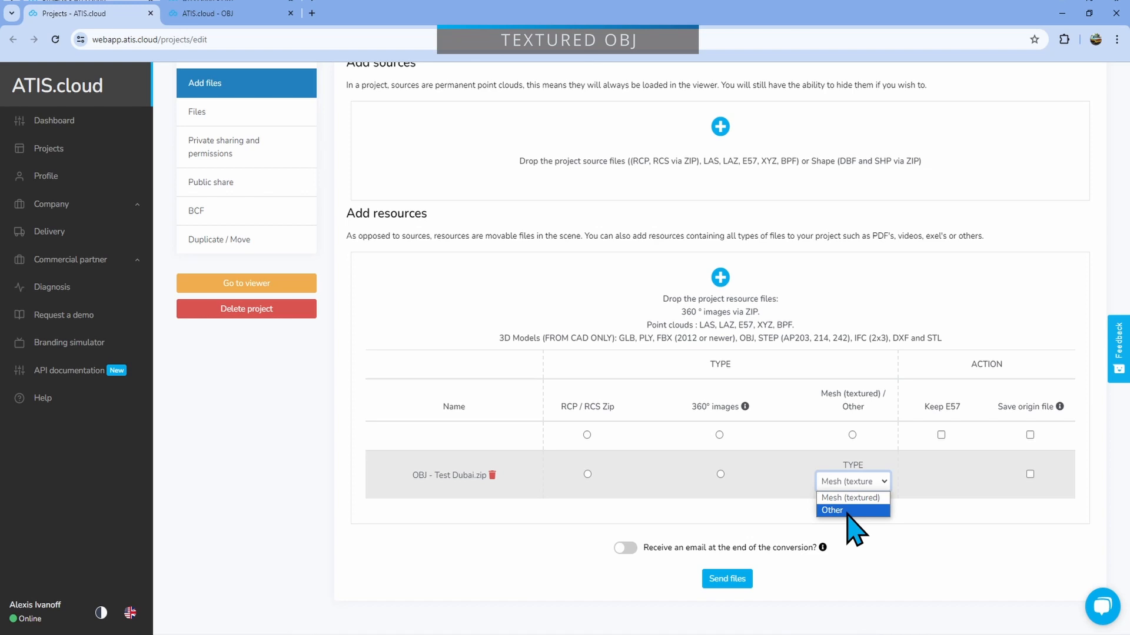
click(854, 500)
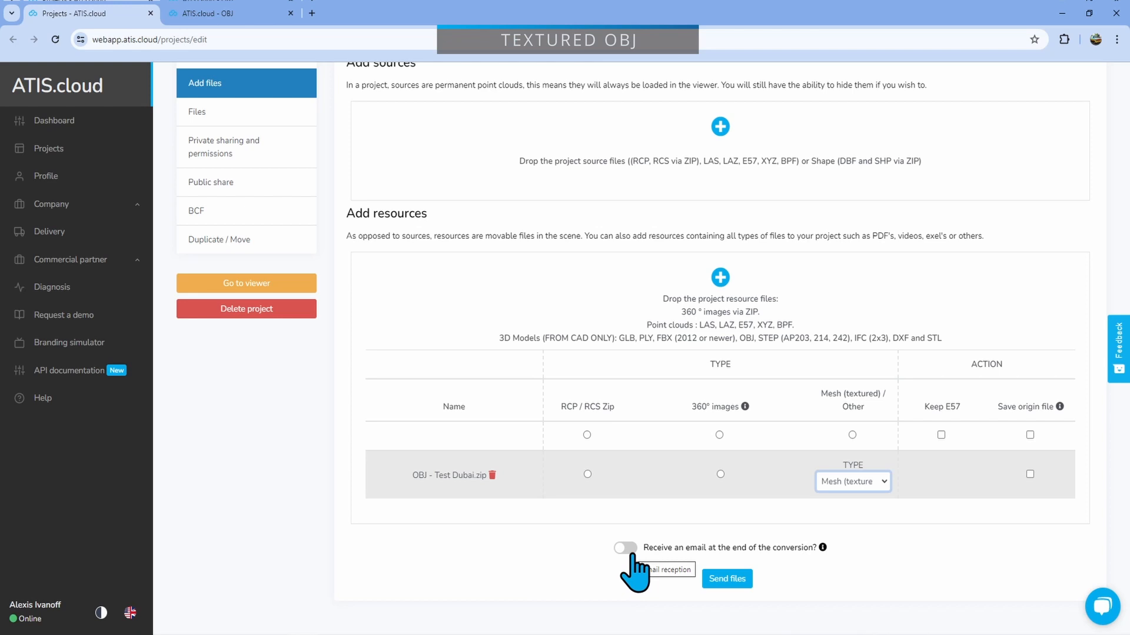
Send the zipped OBJ file to the project, confirming with UPLOAD, and acknowledge the sending messages.
click(740, 589)
text(UPLOAD)
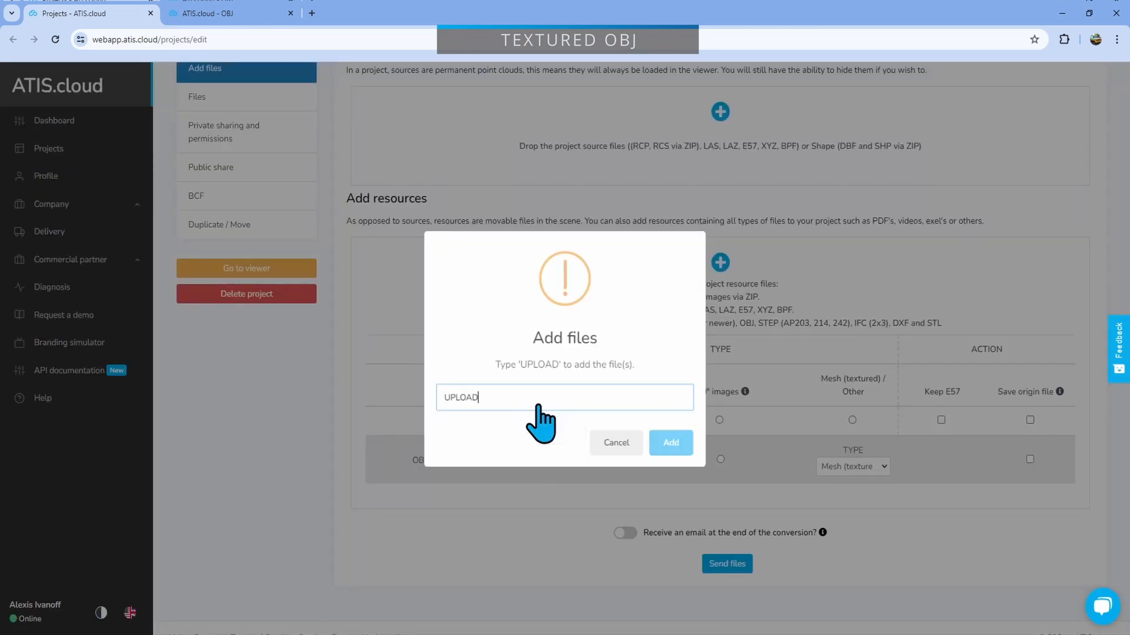
key(Return)
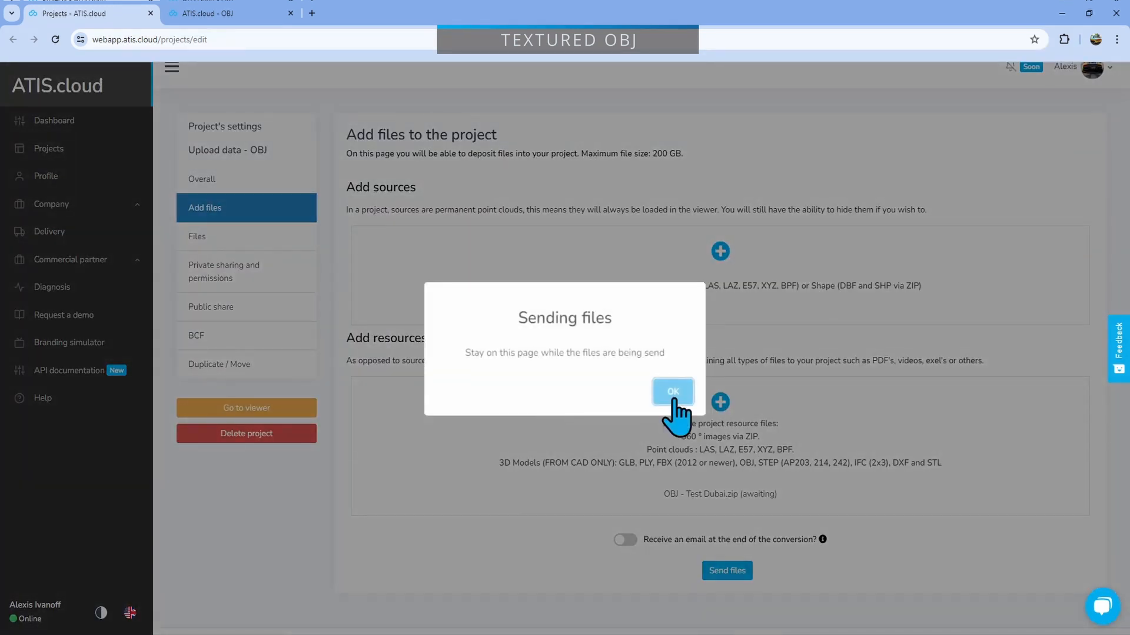
click(672, 394)
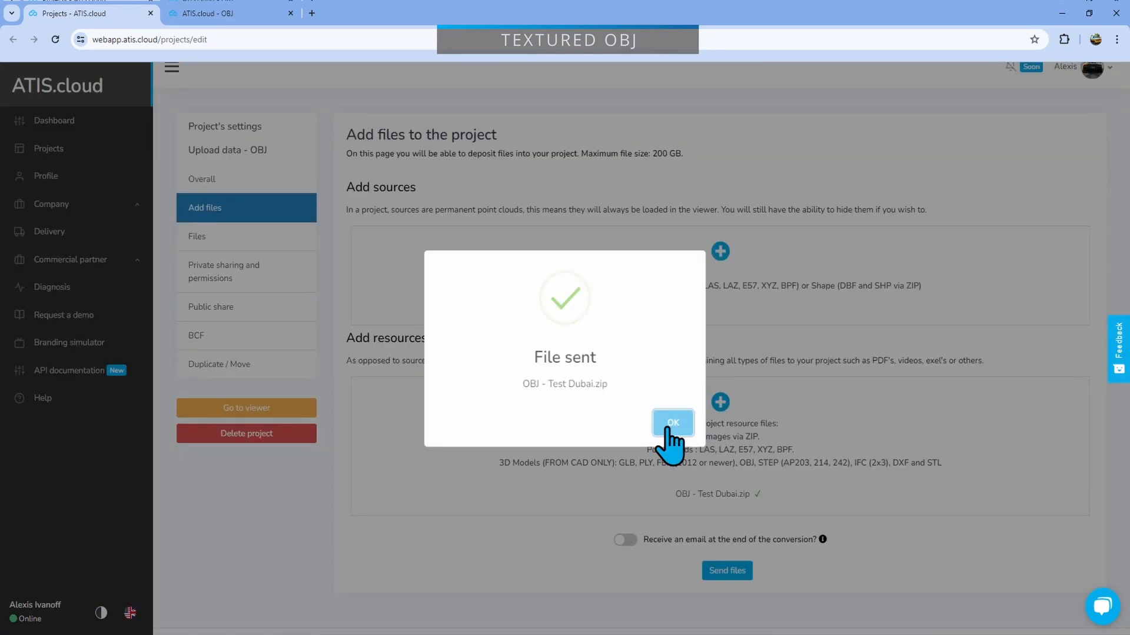
click(672, 424)
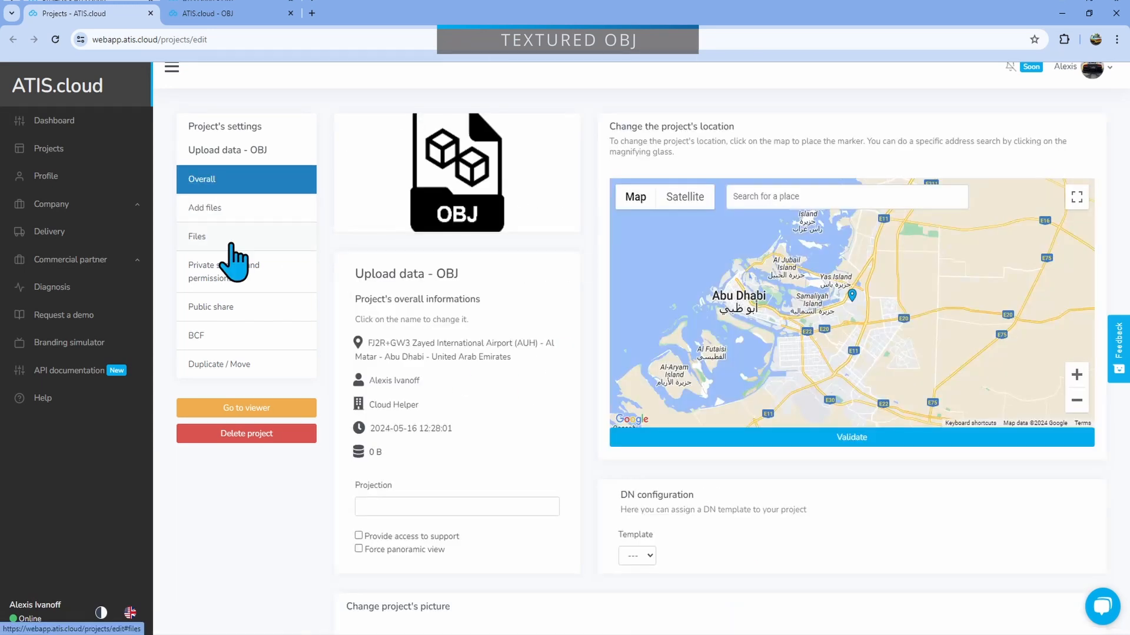
Check the OBJ resource's conversion status in the project's file list and open the project in the viewer.
click(227, 245)
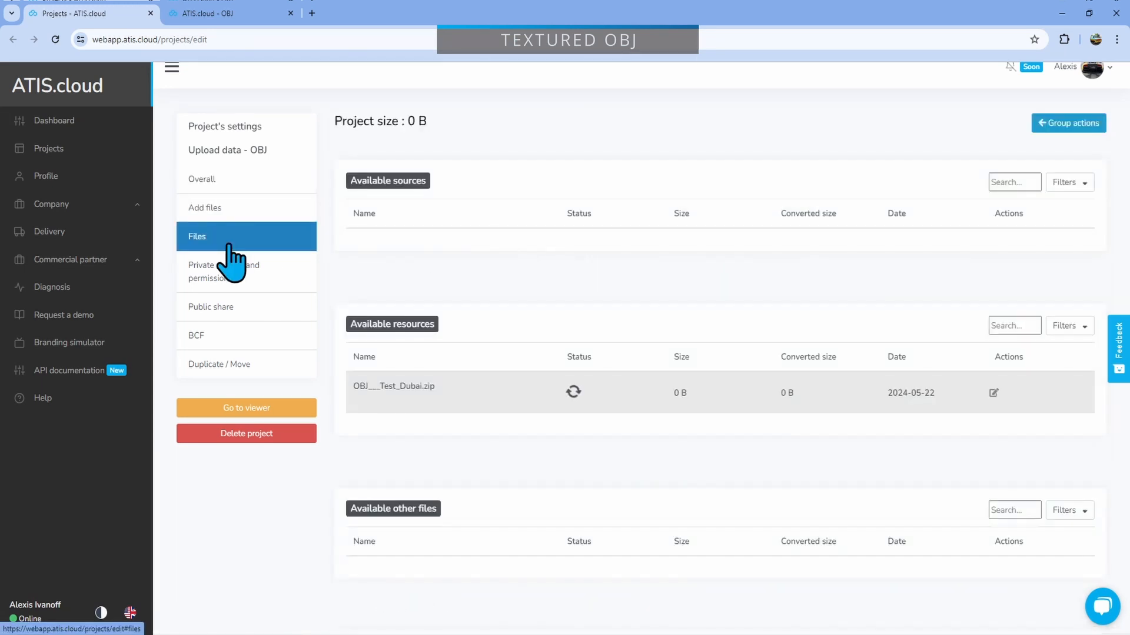
scroll(504, 379, down, 1)
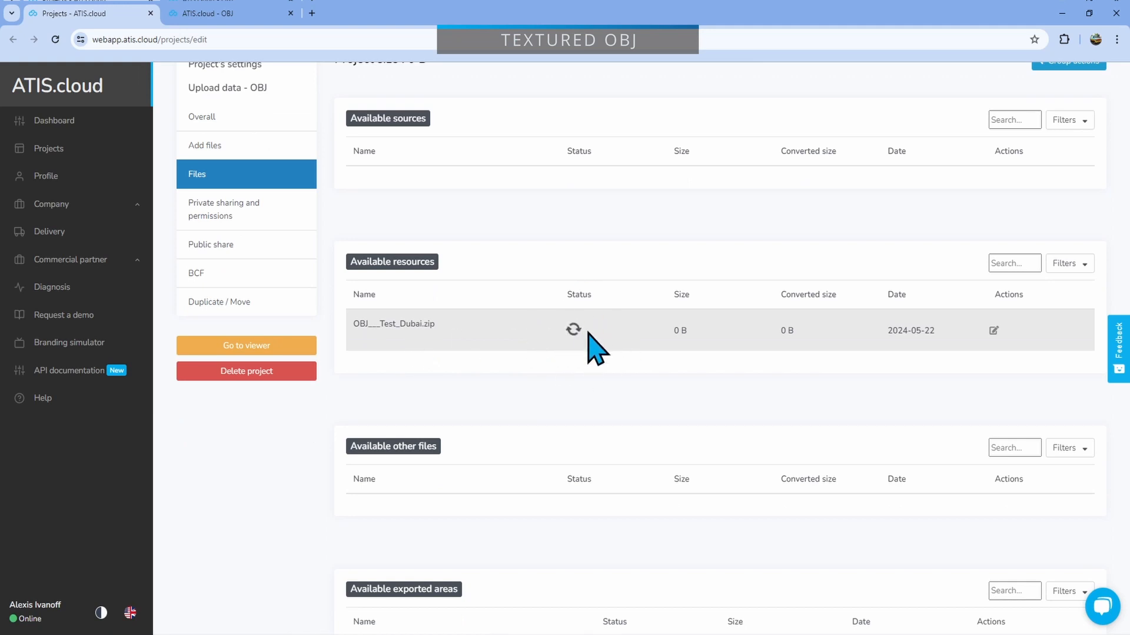
mouse_move(588, 333)
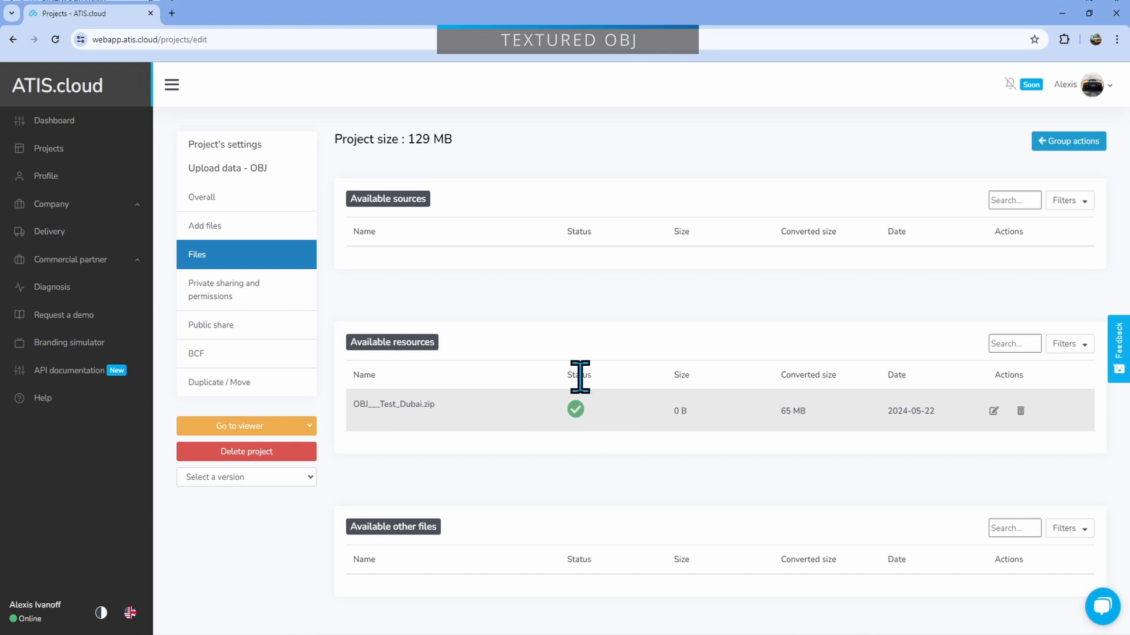
click(215, 428)
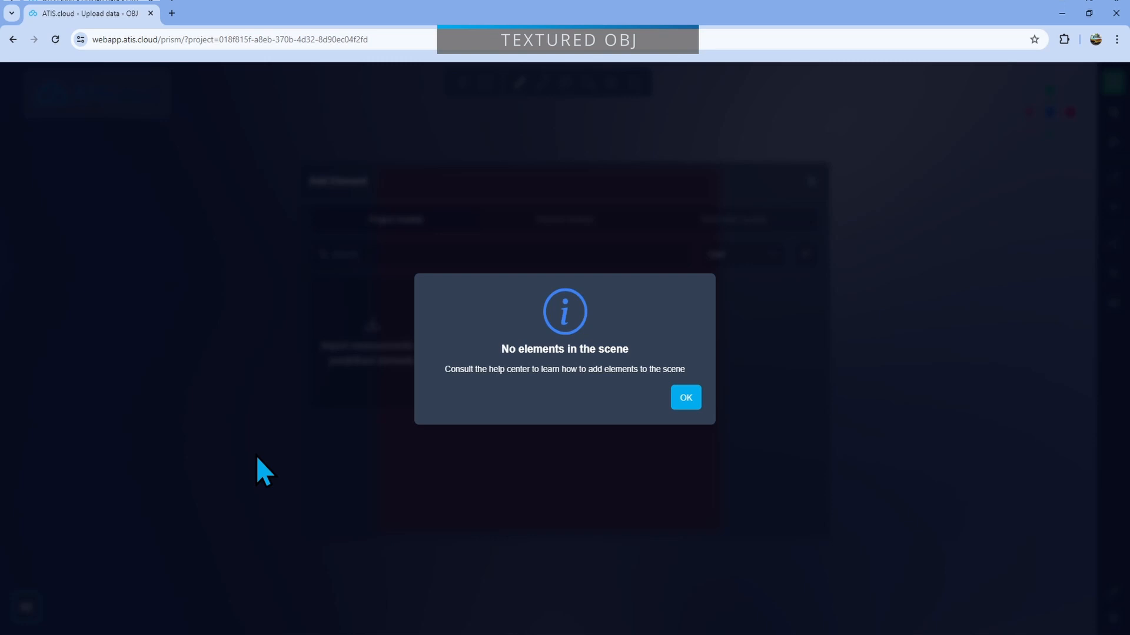
Dismiss the empty-scene notice and the element selection dialog, and view the default red shape from several angles.
click(686, 398)
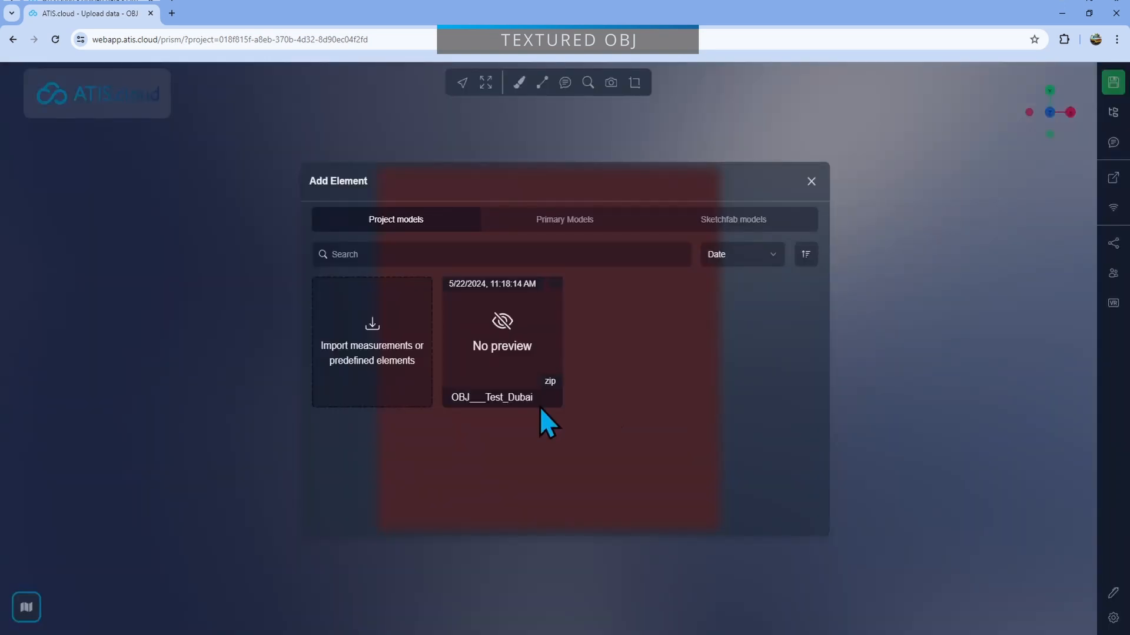
mouse_move(537, 356)
click(811, 181)
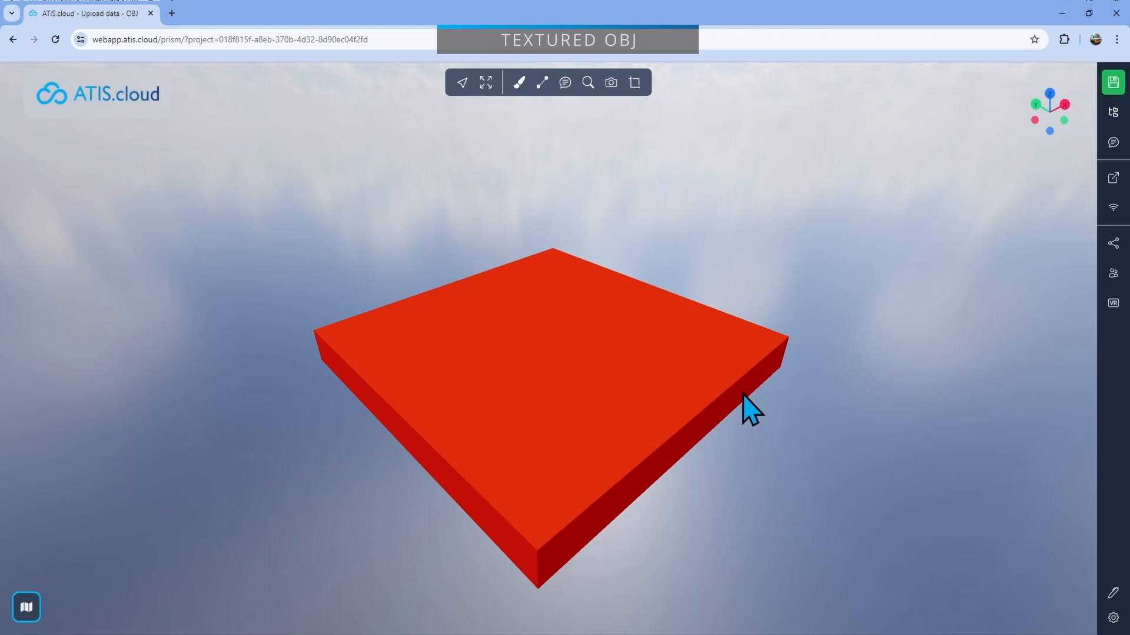
drag(743, 394, 707, 483)
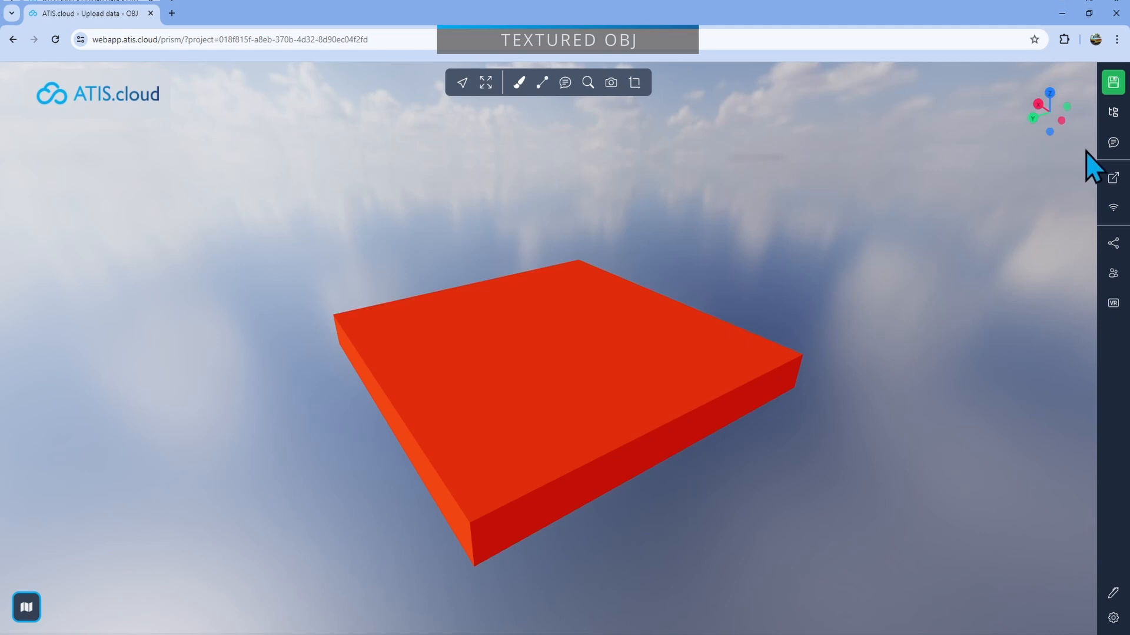
Add the OBJ___Test_Dubai project model to the scene with the import preview's default unit, rotation, scale and position.
click(1113, 112)
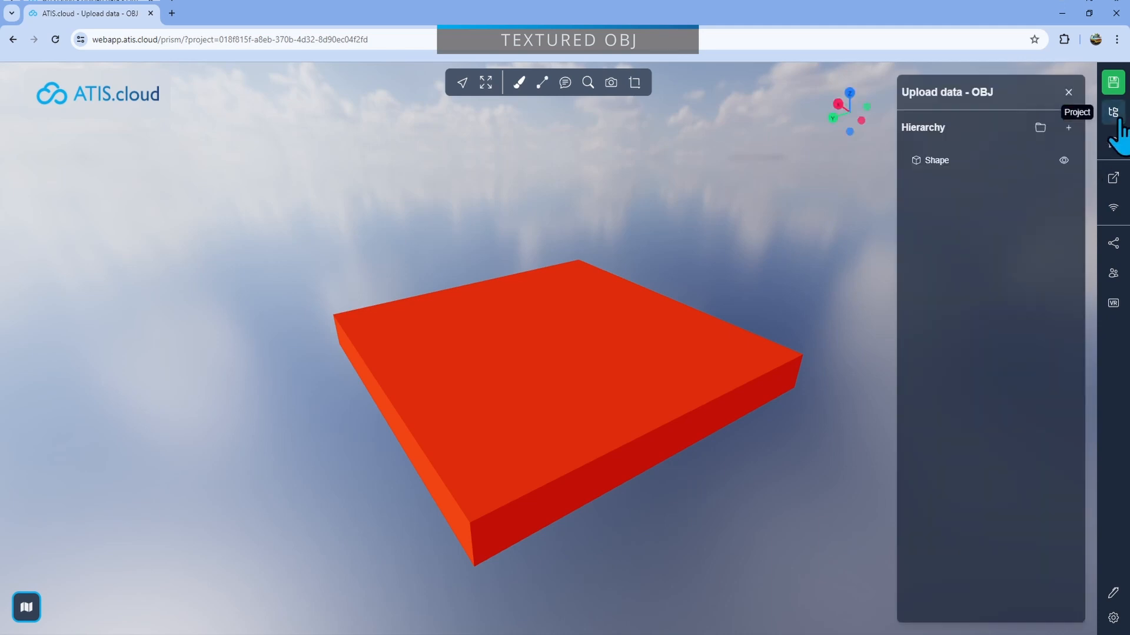
click(1068, 128)
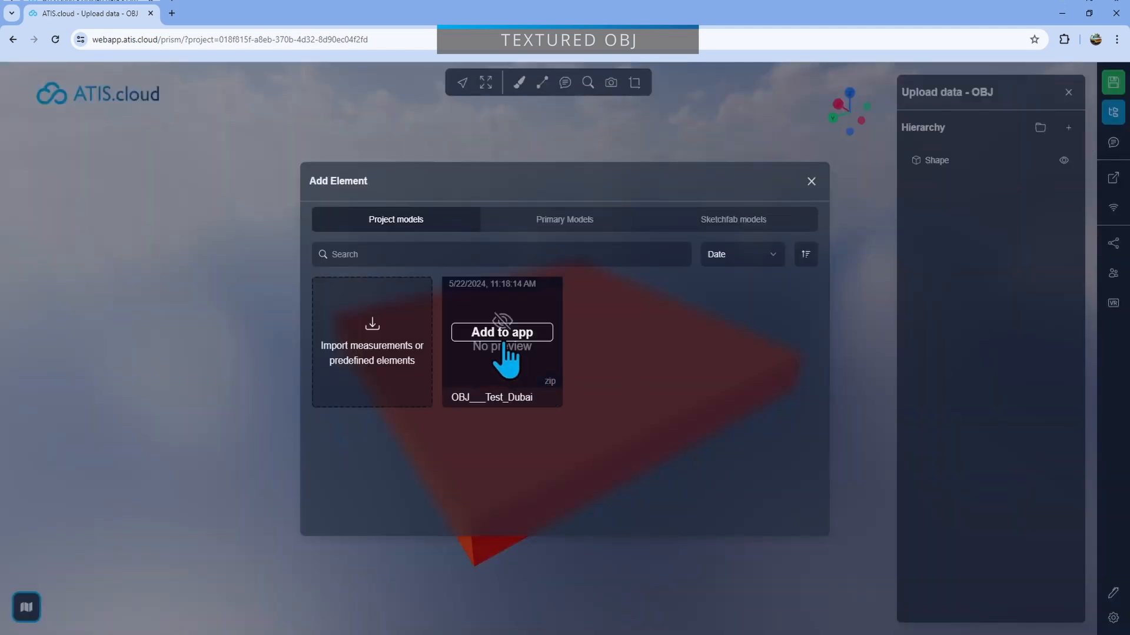
click(504, 344)
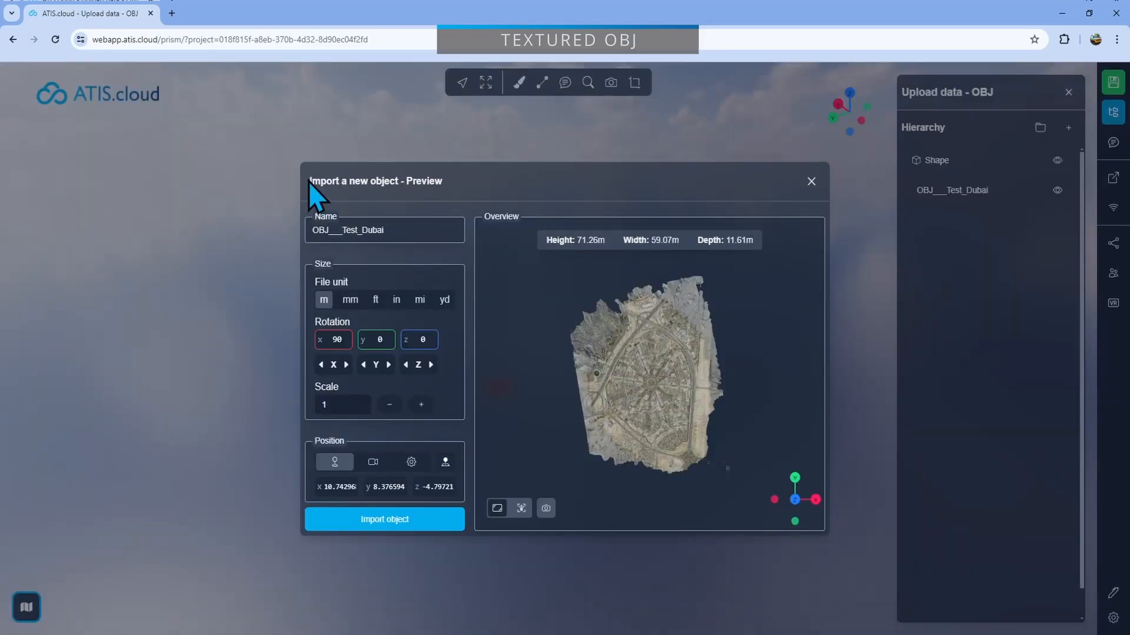
drag(713, 416, 727, 459)
scroll(671, 434, up, 3)
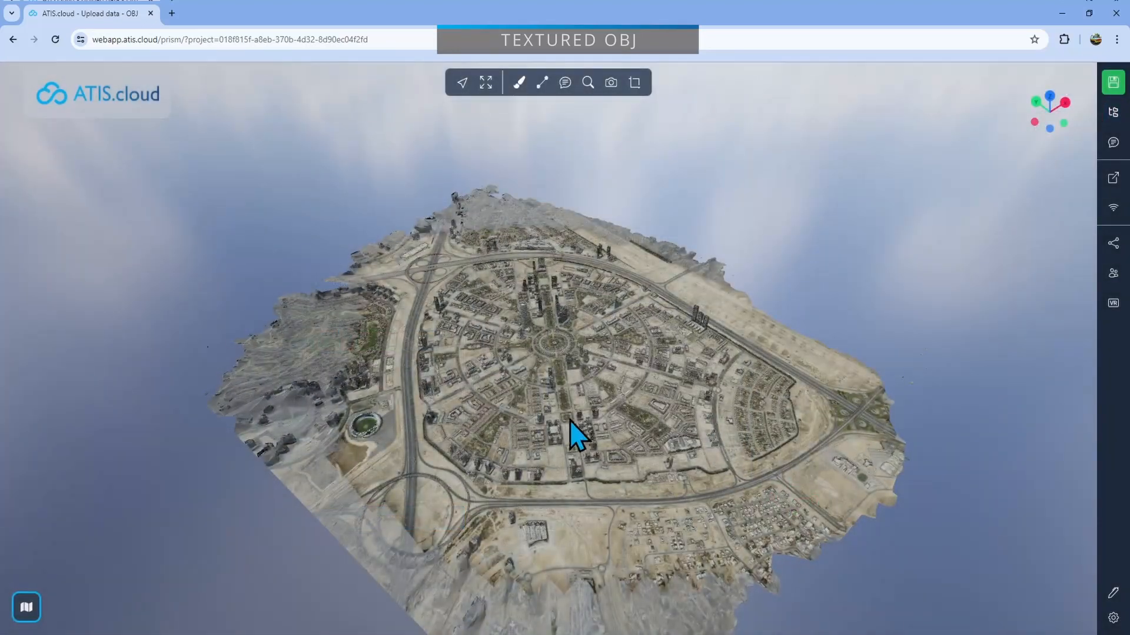
Measure the deltas of the tall central tower in the Dubai model from its top to its base.
drag(631, 405, 638, 335)
scroll(588, 397, up, 5)
scroll(589, 398, up, 4)
scroll(624, 413, up, 3)
scroll(570, 422, up, 6)
scroll(594, 418, down, 3)
click(542, 92)
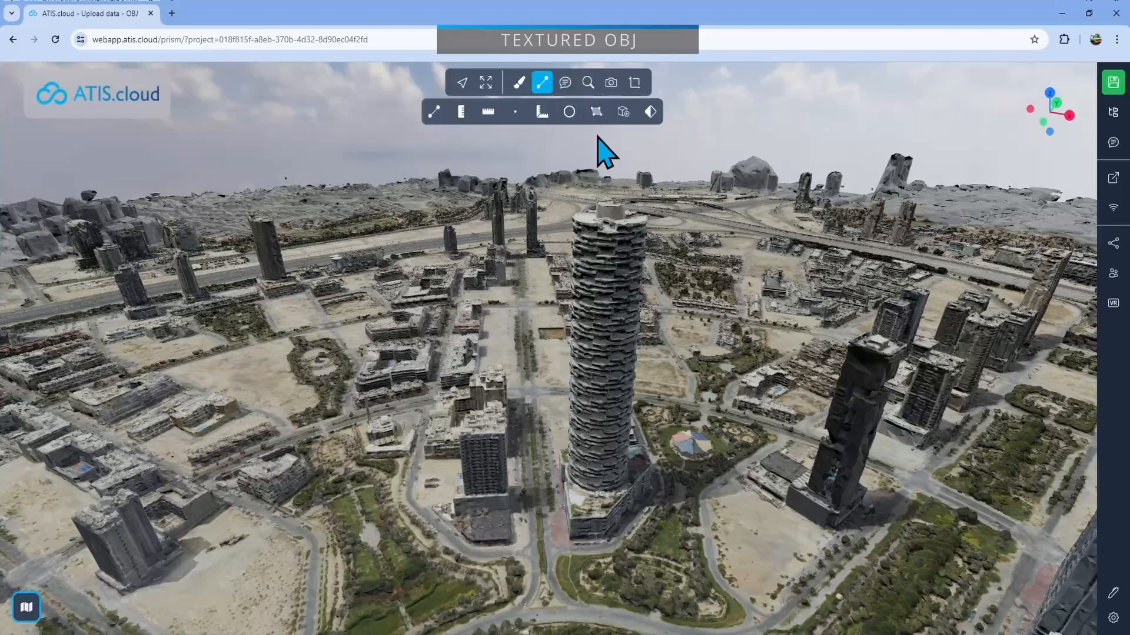
click(462, 112)
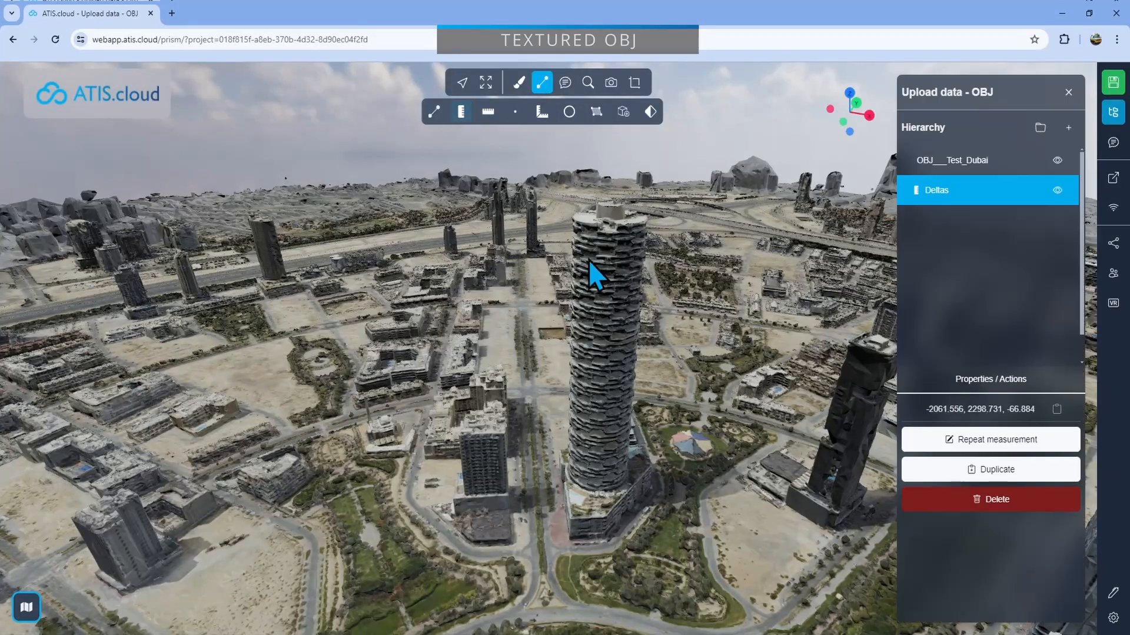
click(605, 208)
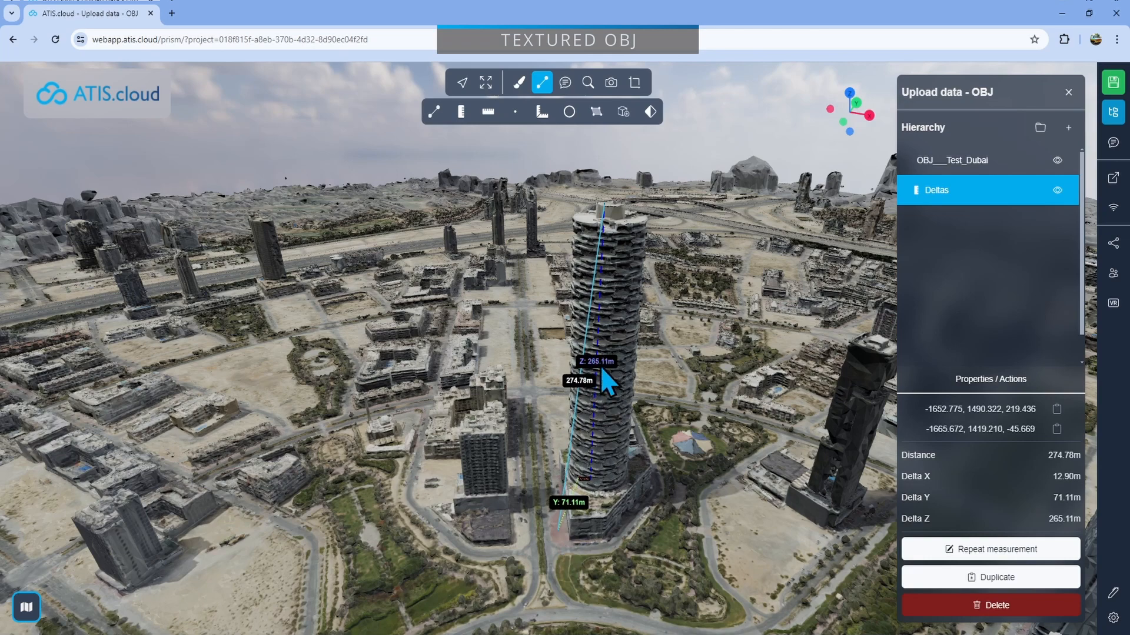
scroll(597, 378, up, 3)
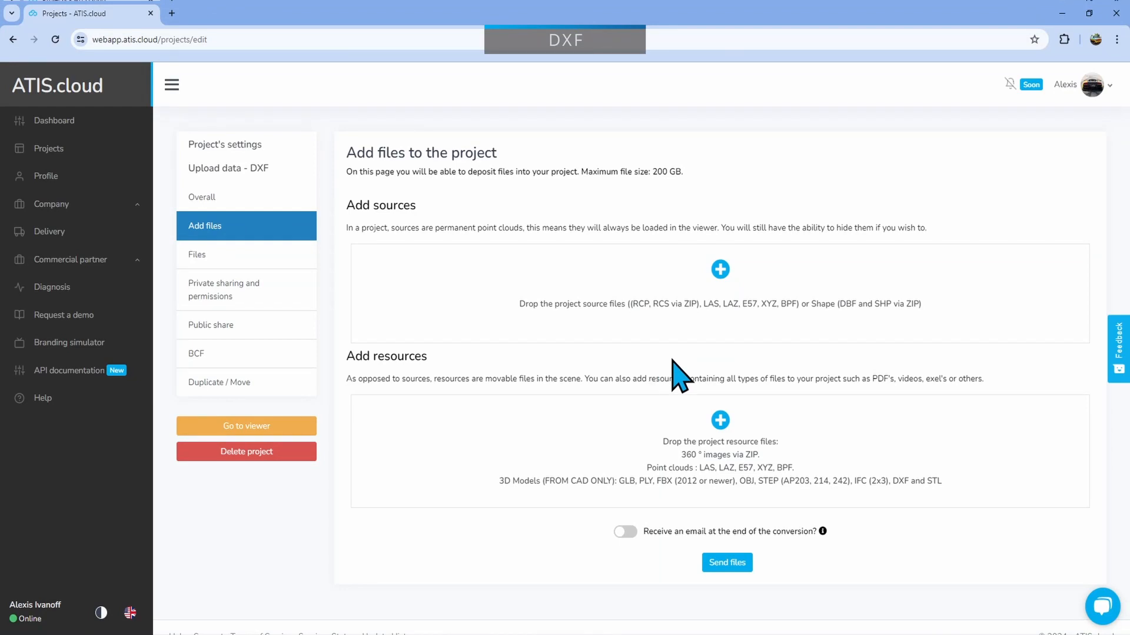
Add DXF - Appartment.dxf as a resource of the DXF project and switch the end-of-conversion email on and back off.
click(731, 442)
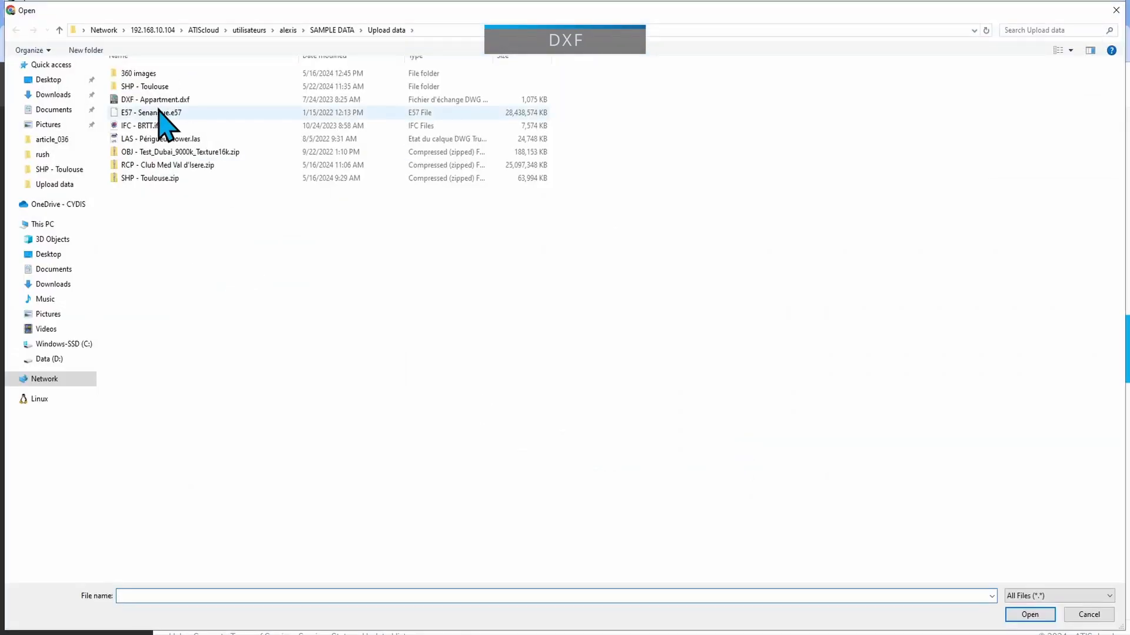
click(150, 100)
click(1029, 614)
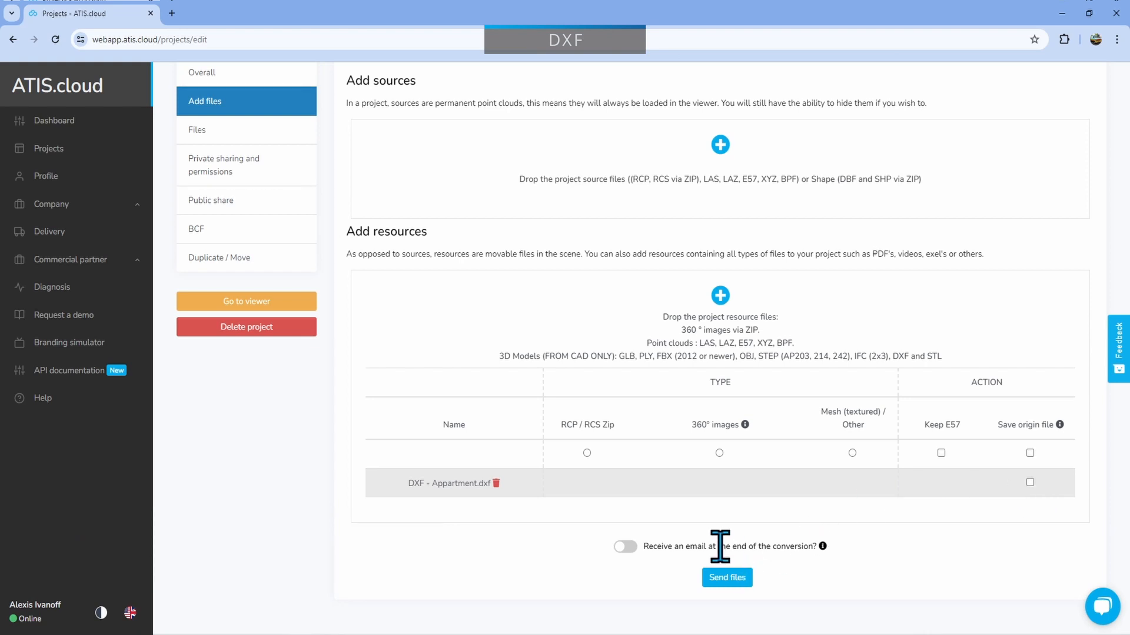
click(626, 546)
click(627, 547)
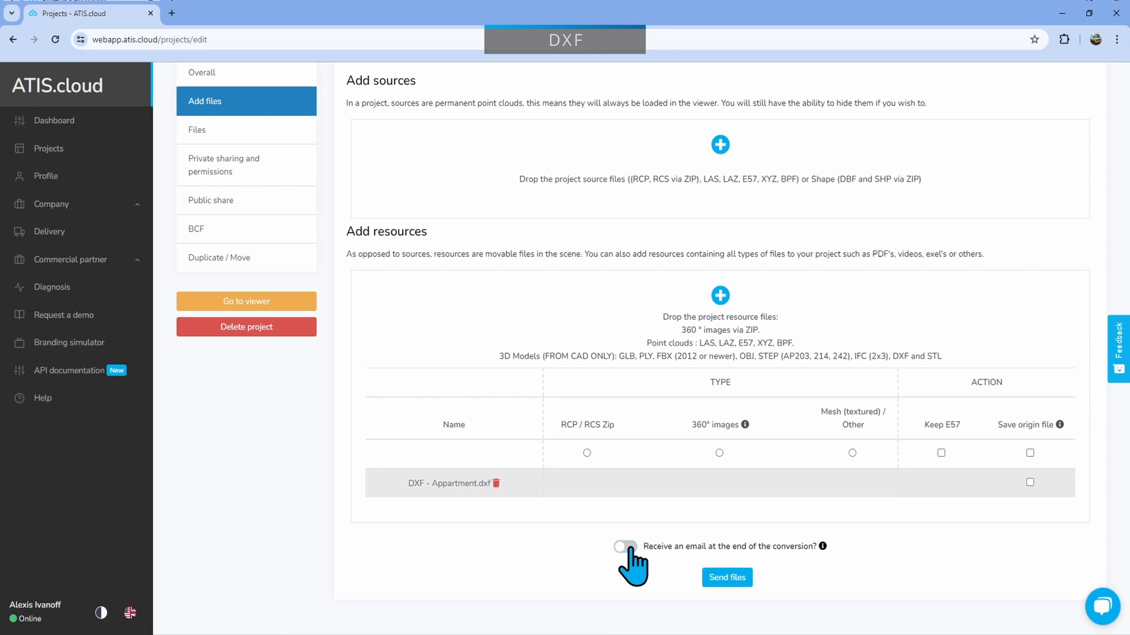
Send the DXF file to the project, confirming with UPLOAD.
click(728, 579)
text(UPLOAD)
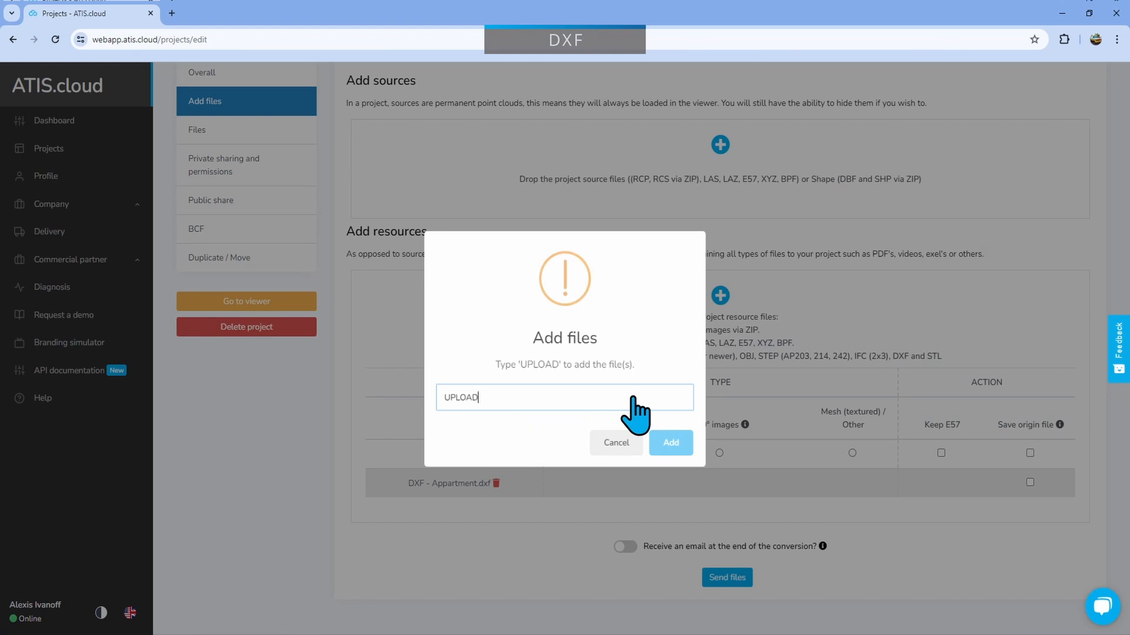
key(Return)
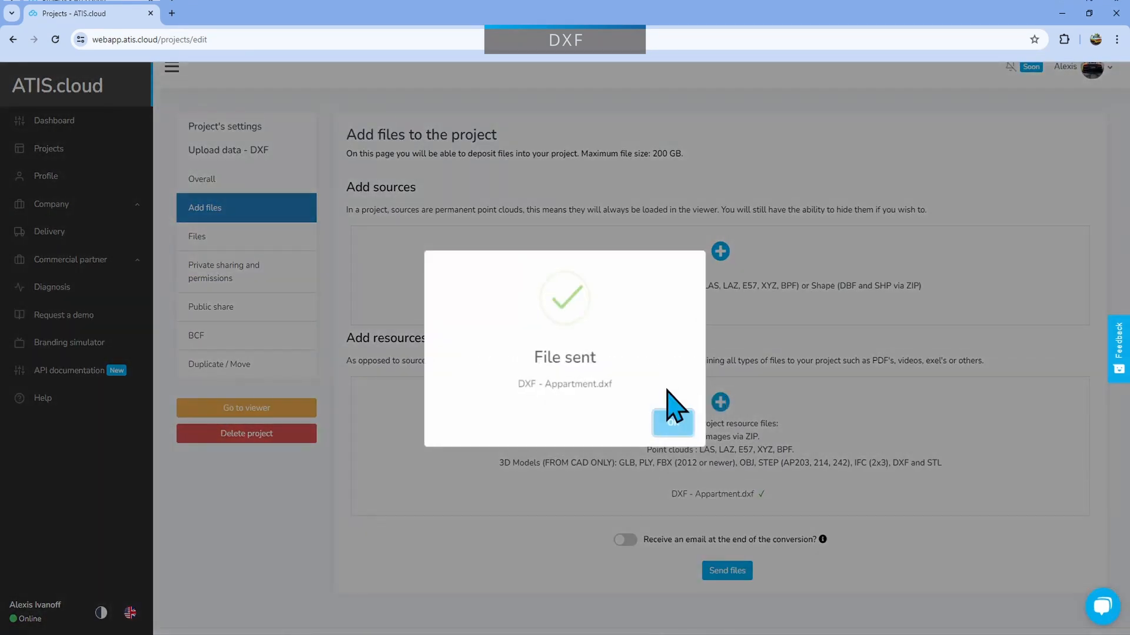
Dismiss the file-sent confirmation and check the conversion status of the apartment DXF in the project's file list.
click(672, 423)
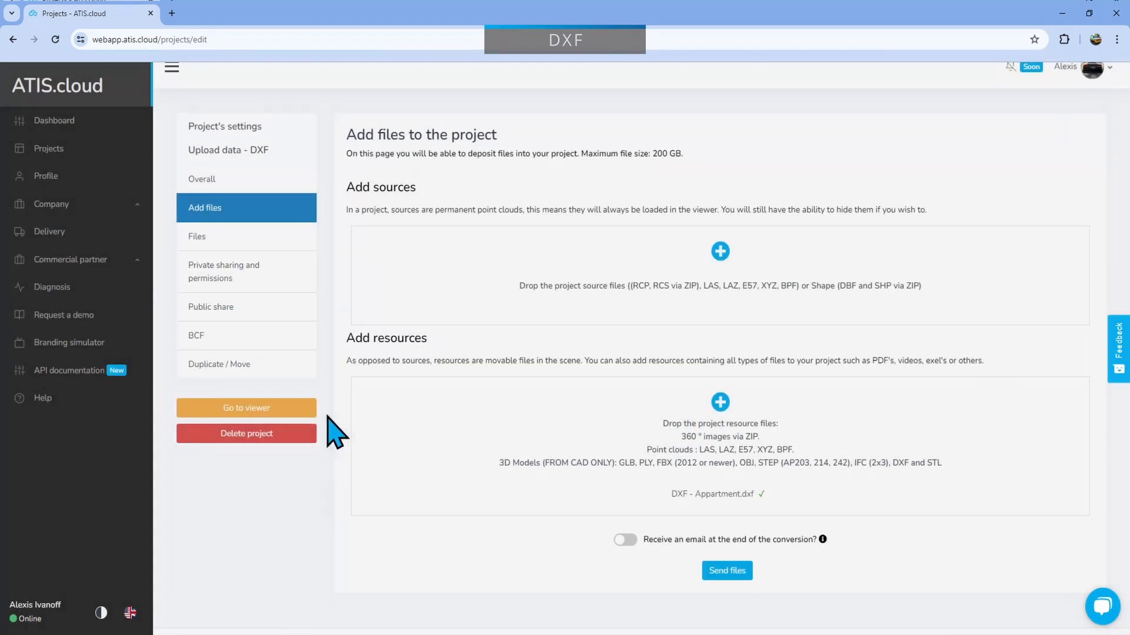
key(Return)
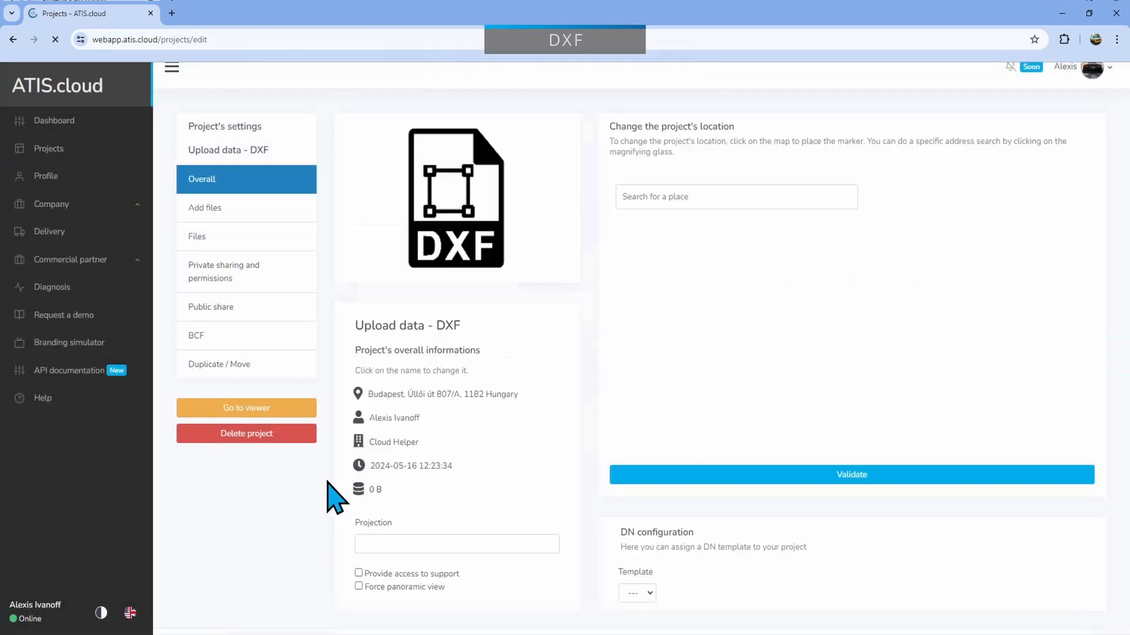
click(273, 247)
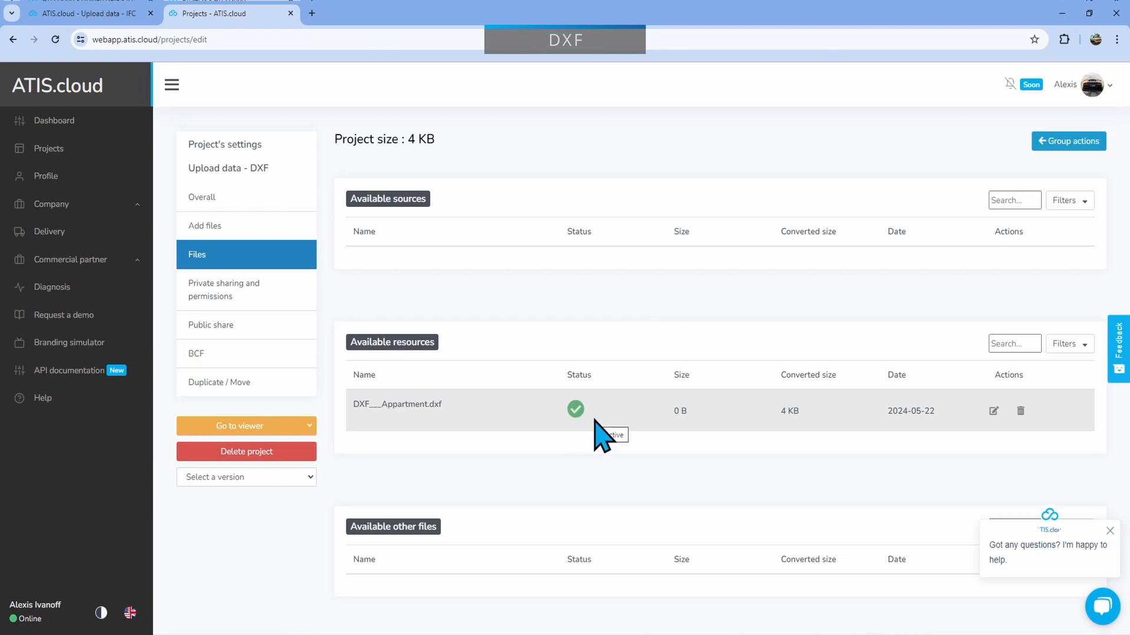
Open the DXF project in the viewer, close the empty-scene notice and the Add Element dialog, and inspect the red slab in 3D.
click(274, 428)
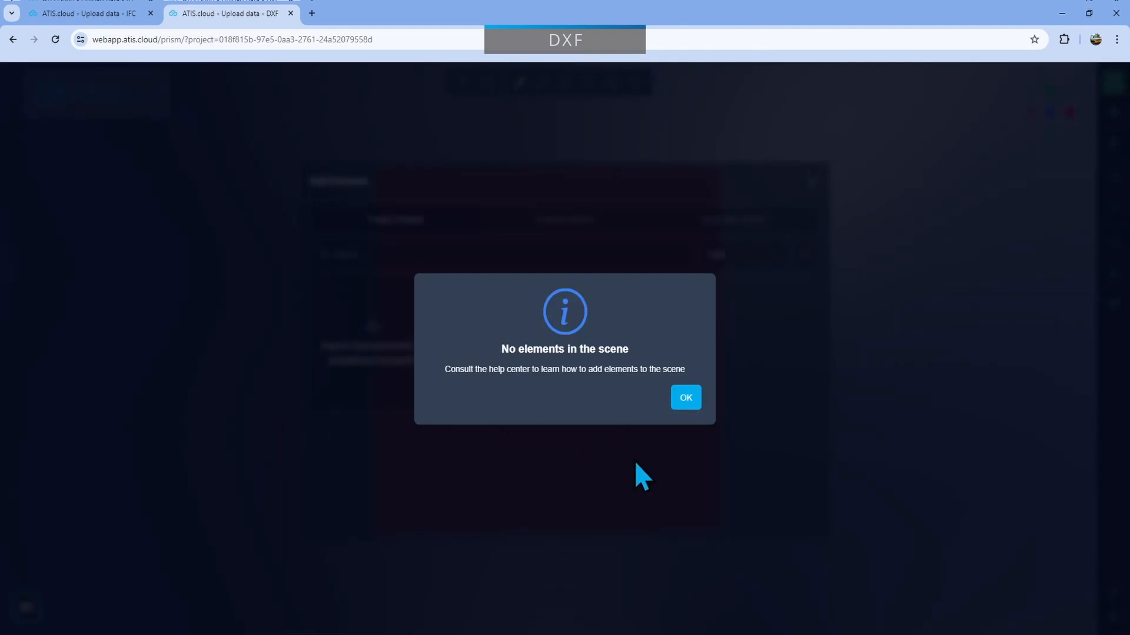
click(692, 402)
mouse_move(534, 361)
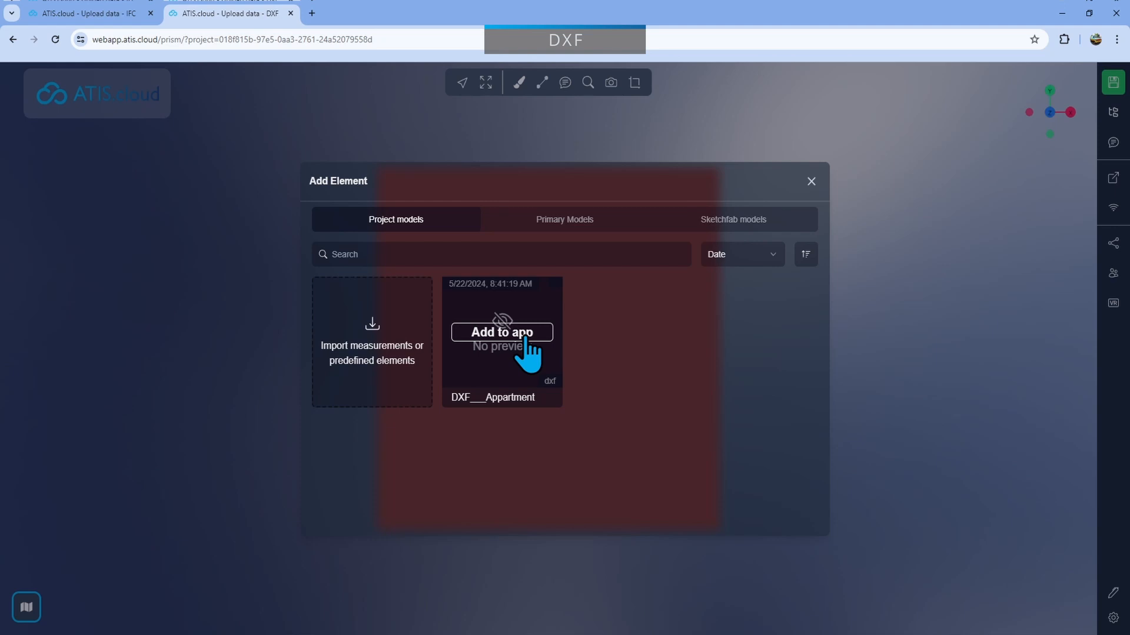
click(811, 181)
drag(761, 248, 791, 249)
drag(559, 350, 516, 402)
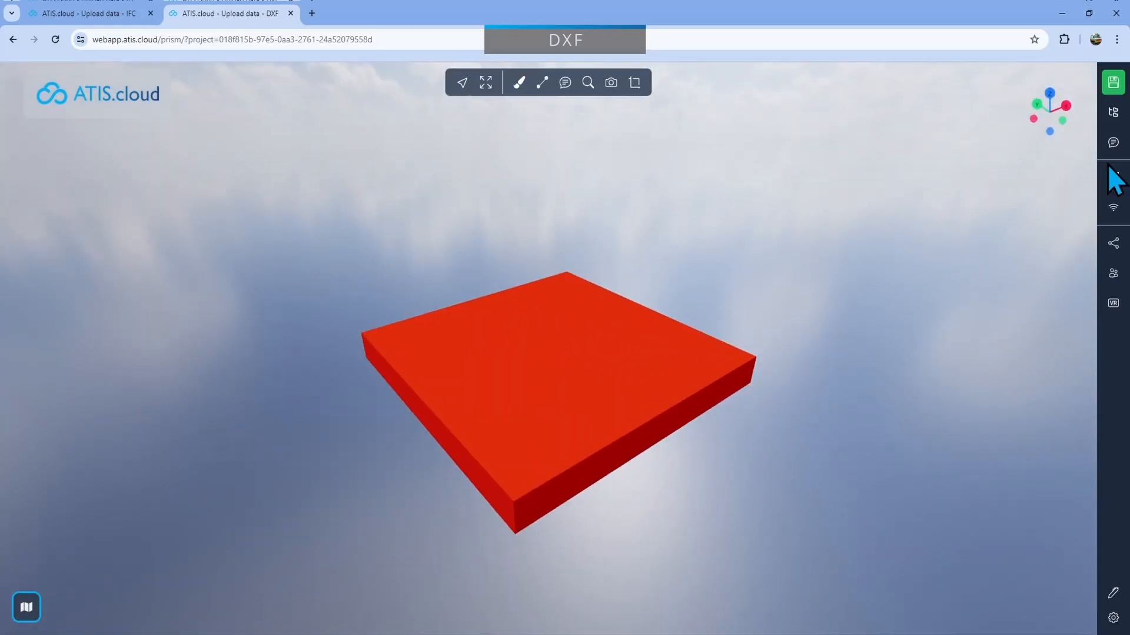
Add the DXF___Appartment project model to the scene from the project hierarchy.
click(1114, 112)
mouse_move(592, 391)
mouse_down()
mouse_move(607, 355)
mouse_move(589, 390)
mouse_up()
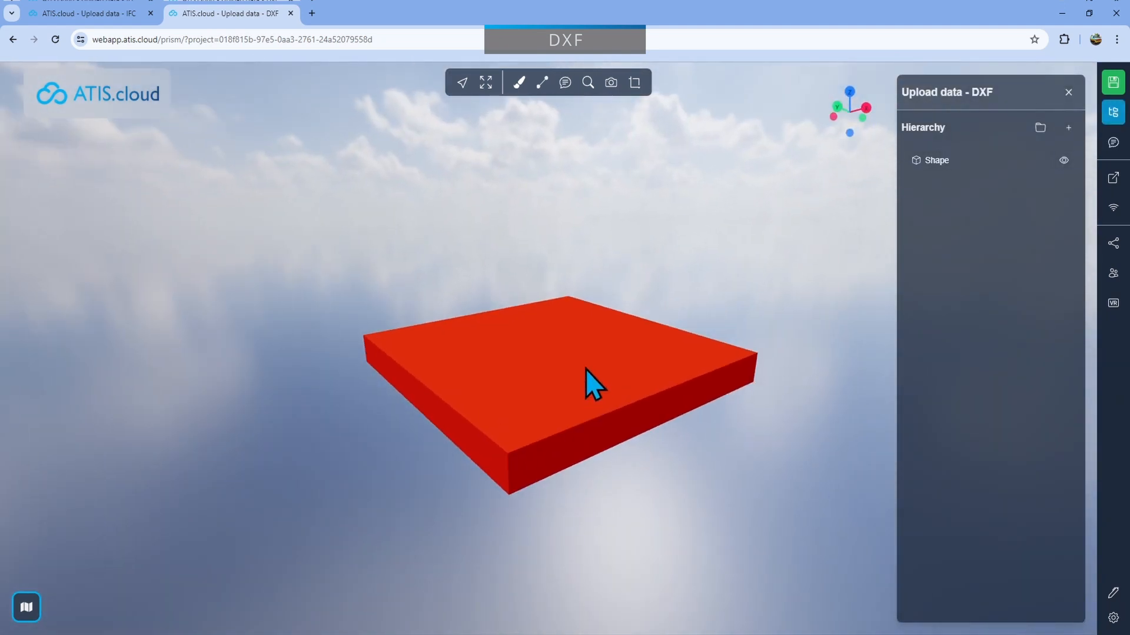
click(1069, 129)
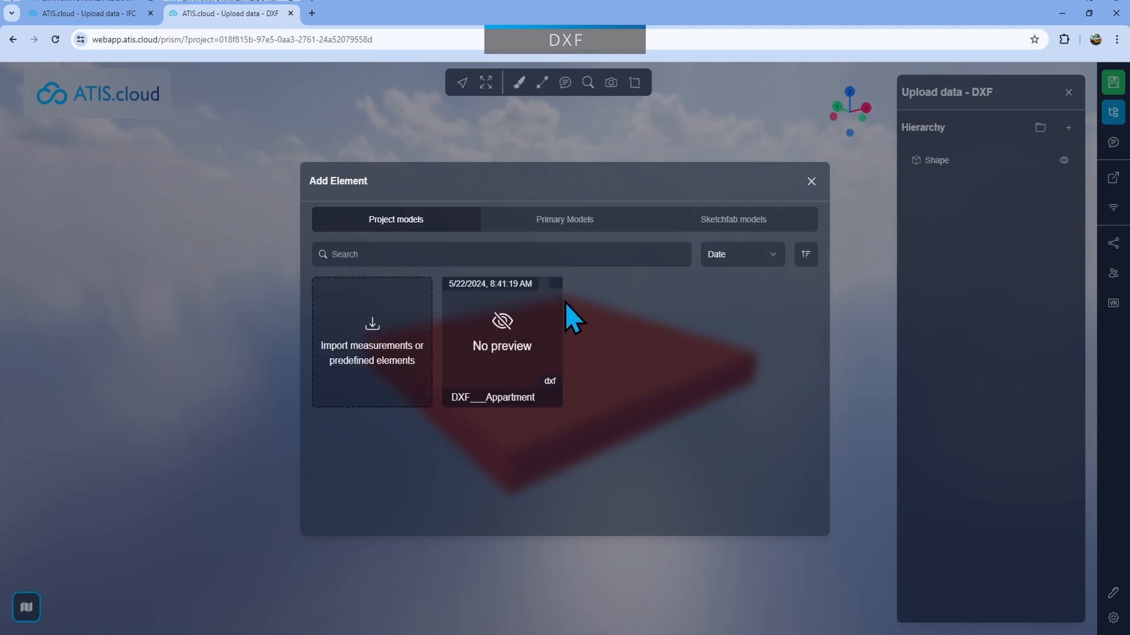
click(499, 333)
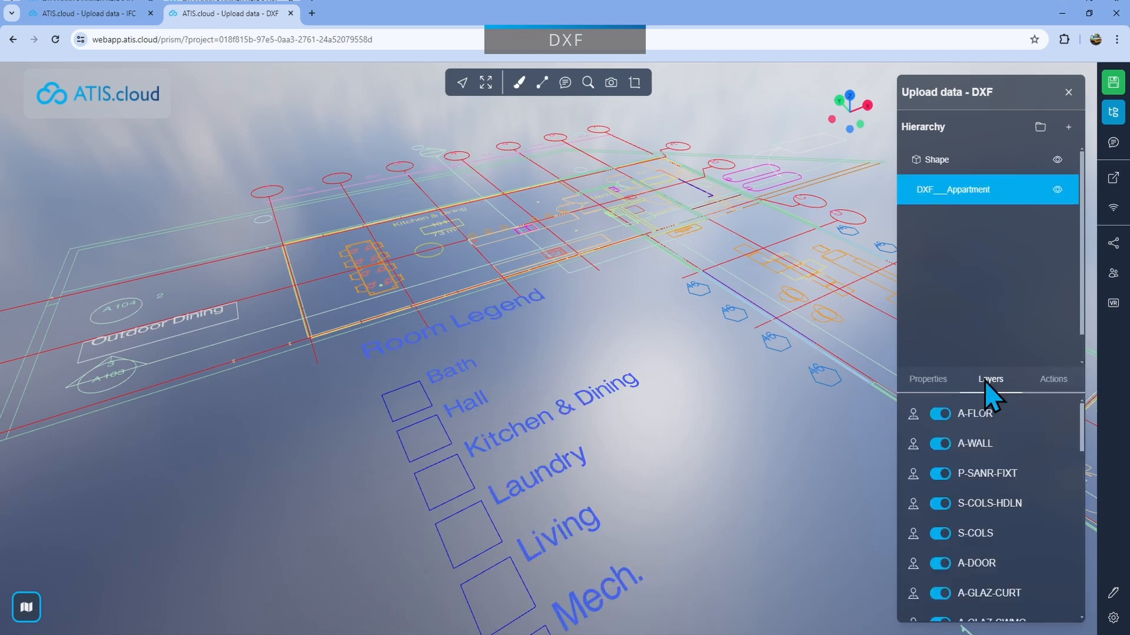
Hide the A-FLOR, A-WALL and P-SANR-FIXT layers of the apartment drawing and show them again.
click(940, 414)
click(940, 444)
click(939, 473)
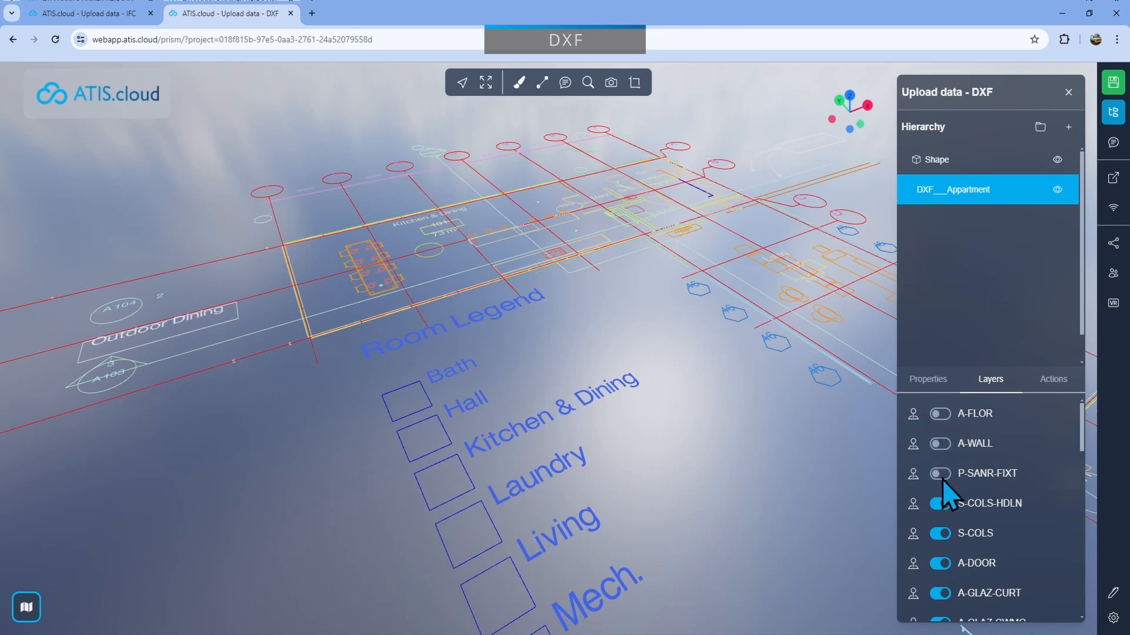
click(939, 414)
click(940, 444)
click(940, 474)
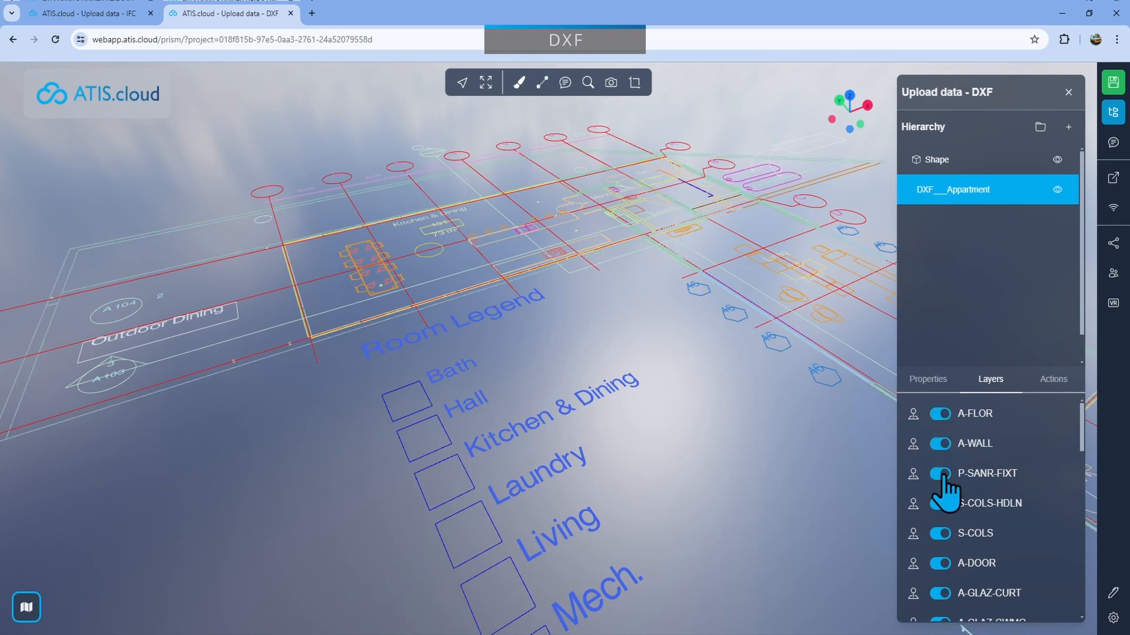
Hide the A-FLOR-HRAL and C-BLDG-PADS layers of the apartment drawing and show both again.
scroll(945, 488, down, 5)
click(939, 491)
click(939, 461)
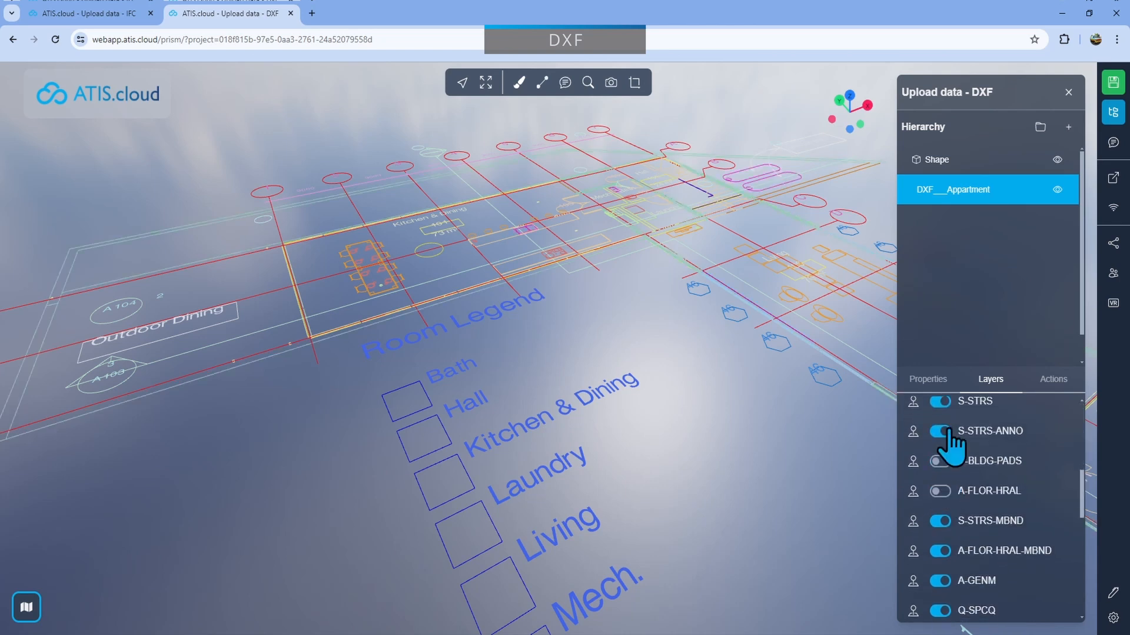
click(939, 490)
click(940, 460)
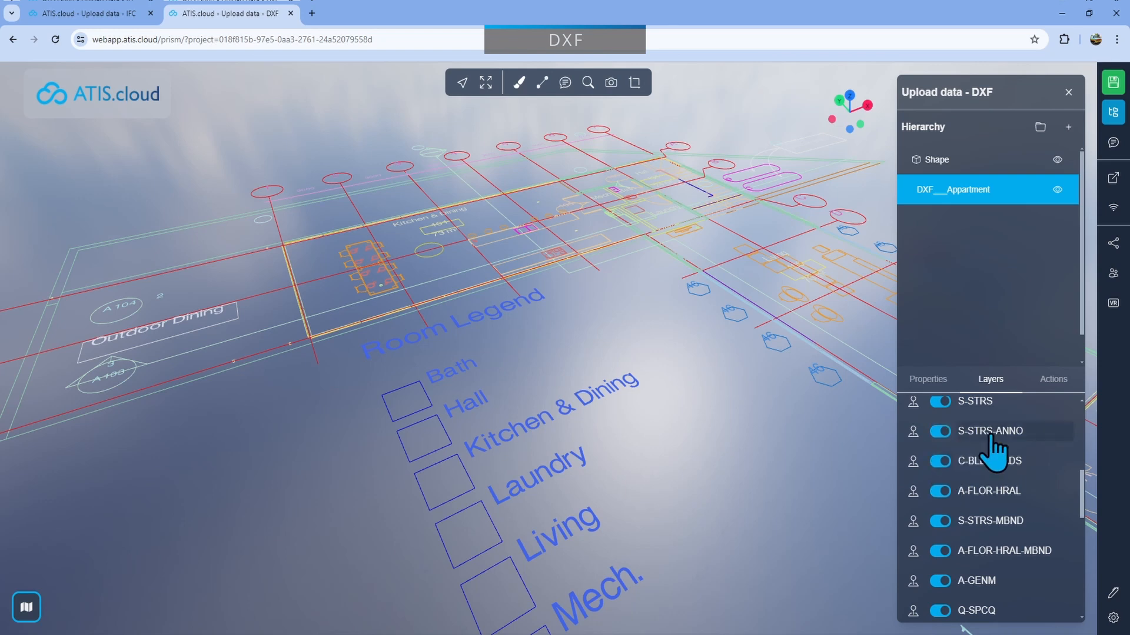
Open the settings of the S-STRS-ANNO layer with its name, color and height.
click(991, 435)
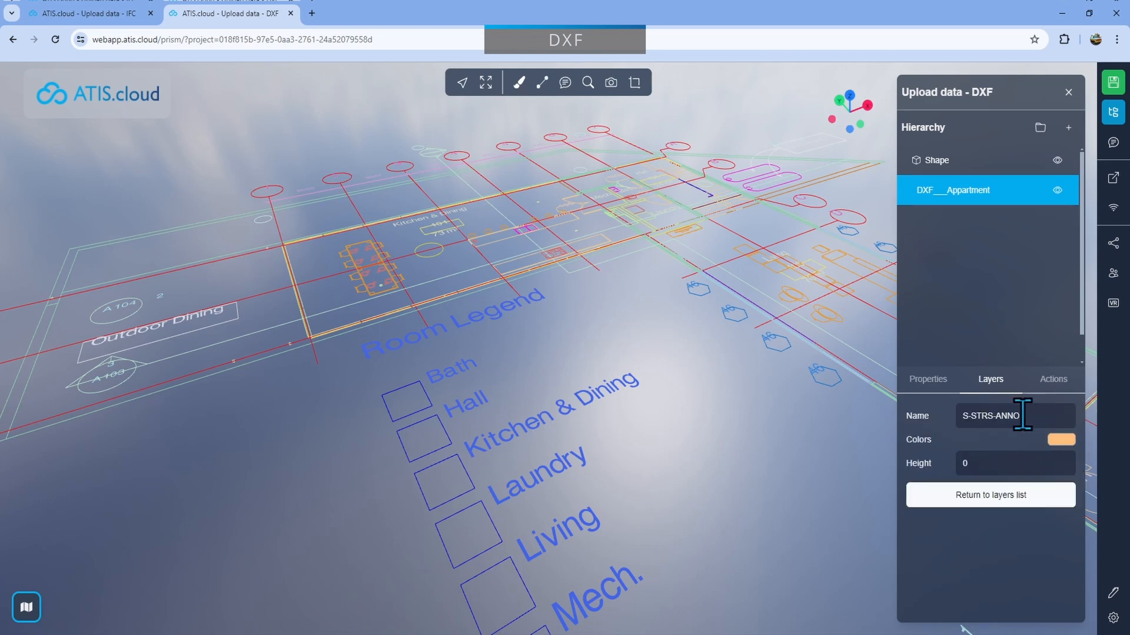